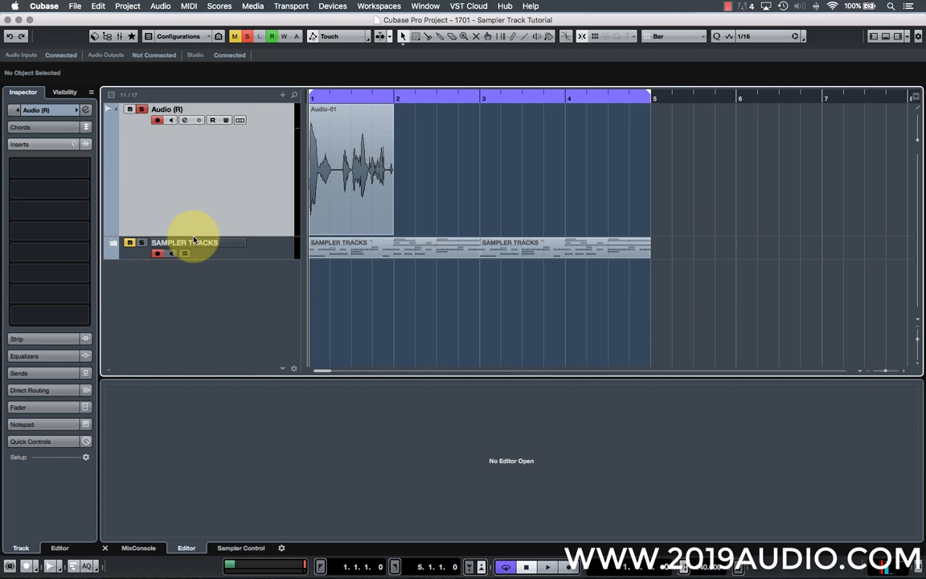
# Expand the SAMPLER TRACKS folder and look through the tracks it contains, down to LOW DRONE.
pyautogui.click(113, 242)
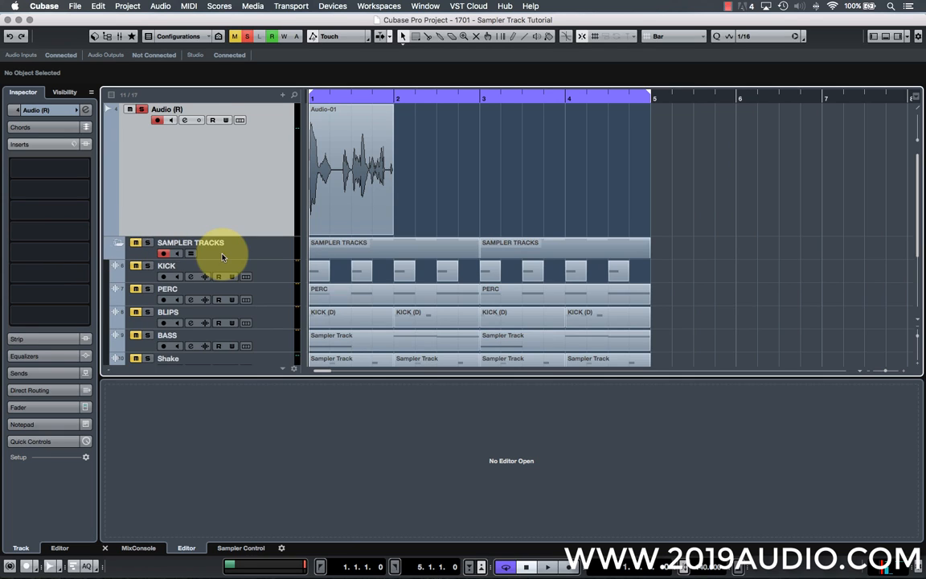
pyautogui.scroll(-5, 222, 257)
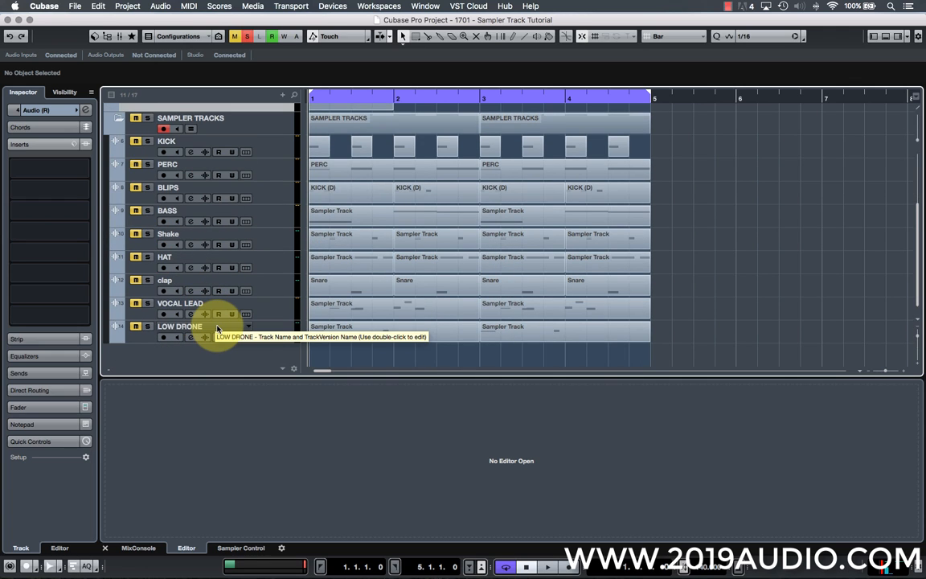
pyautogui.scroll(5, 217, 330)
# Zoom in on the timeline and play back the soloed Audio-01 recording from bar 1.
pyautogui.press('h')
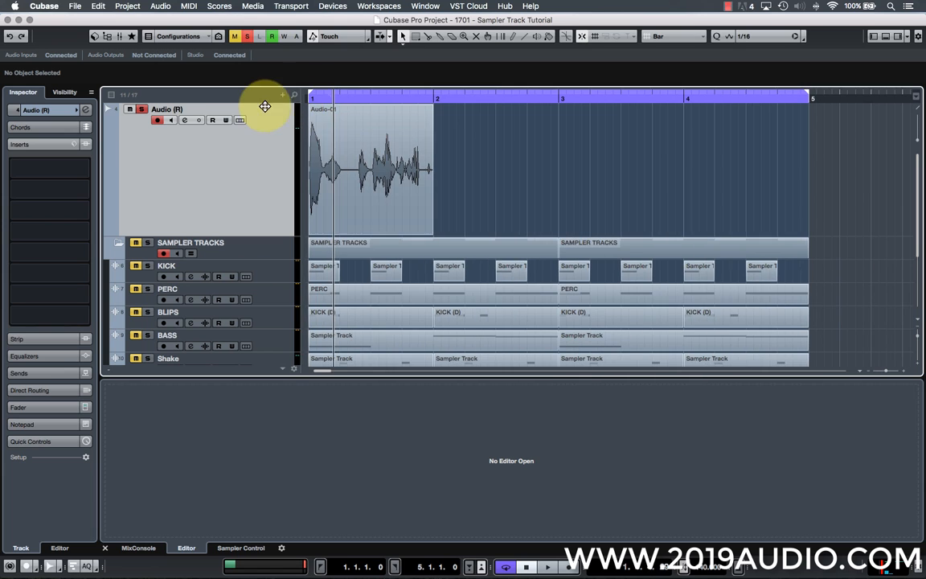
pyautogui.moveTo(326, 98); pyautogui.dragTo(296, 101)
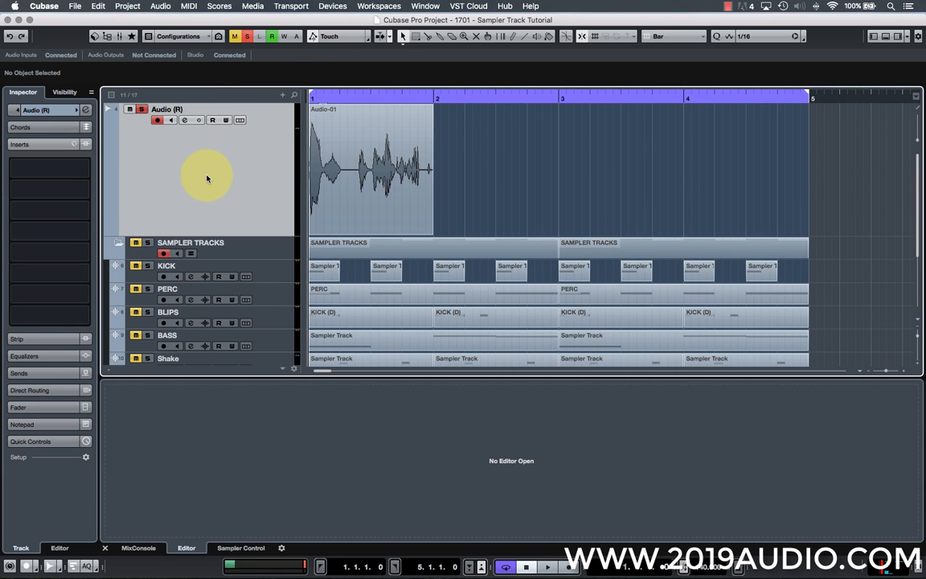
pyautogui.press('h')
pyautogui.press('h')
pyautogui.press('h')
pyautogui.press('h')
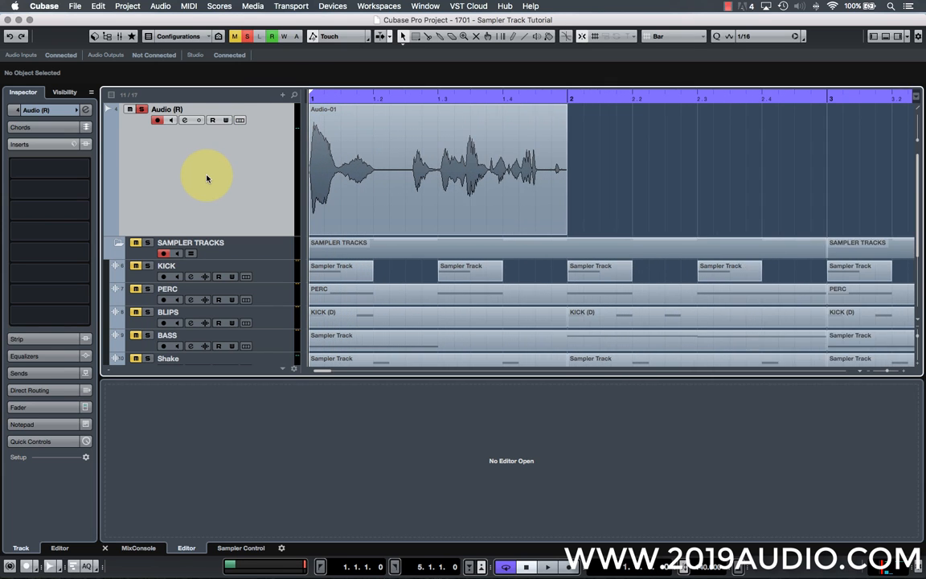
pyautogui.press('space')
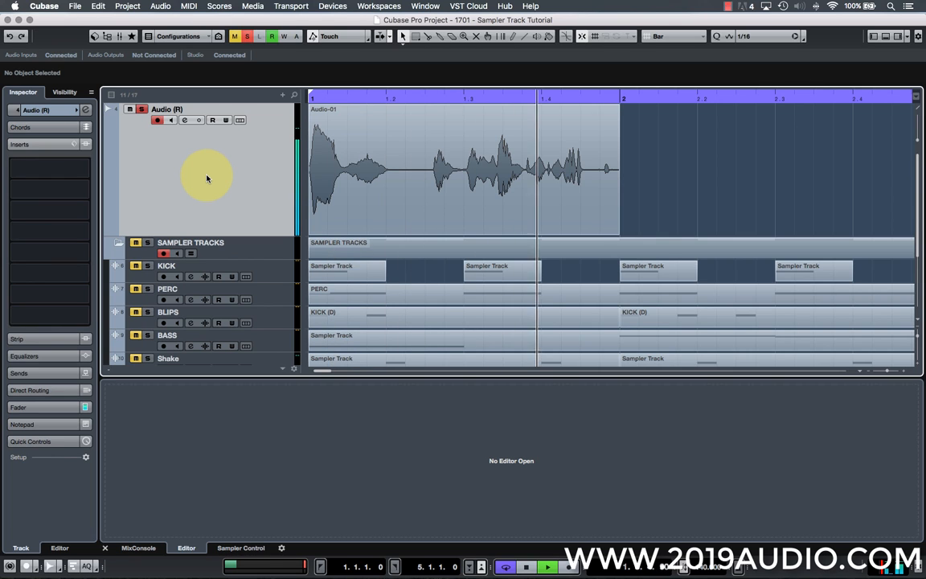
pyautogui.press('space')
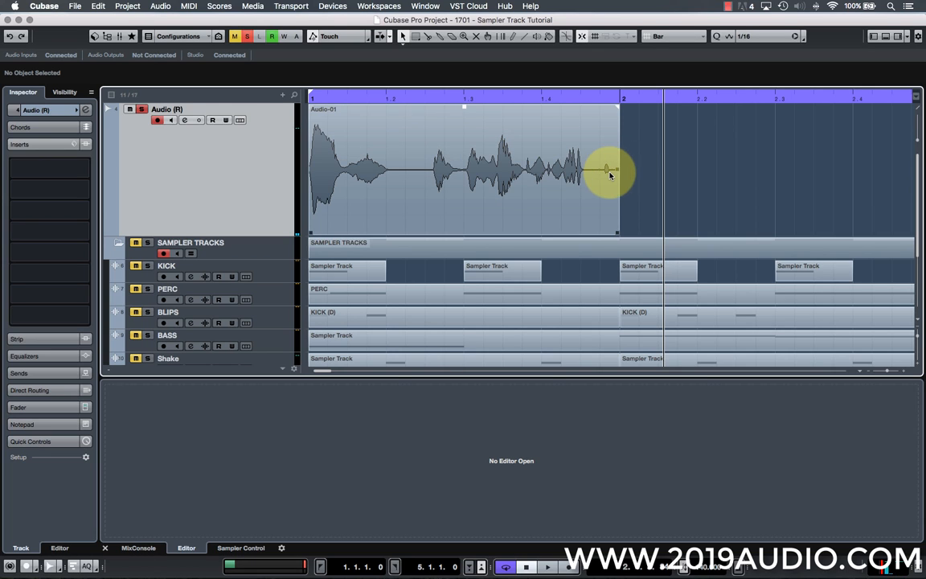
pyautogui.click(141, 109)
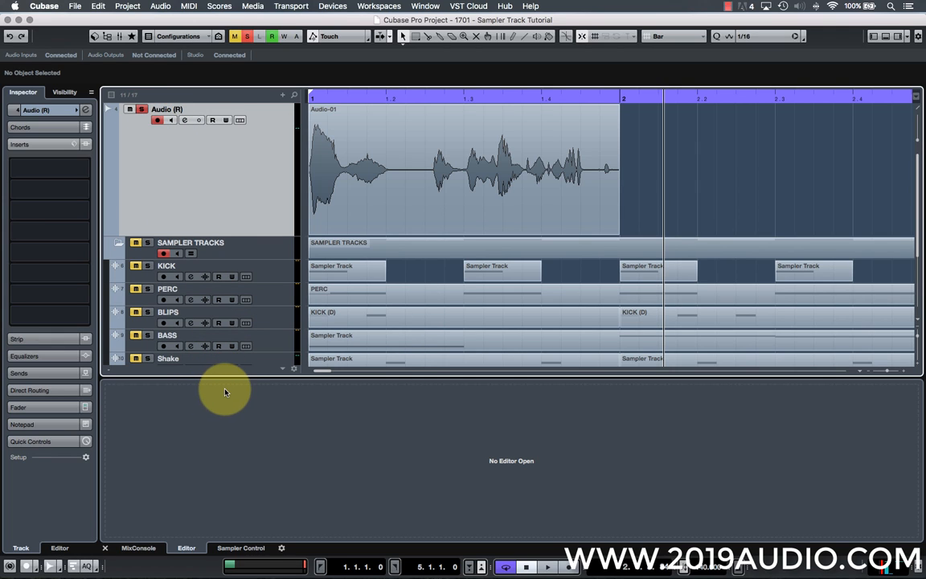
# View the MixConsole and the lower-zone editor with the first PERC part shown in it.
pyautogui.click(139, 548)
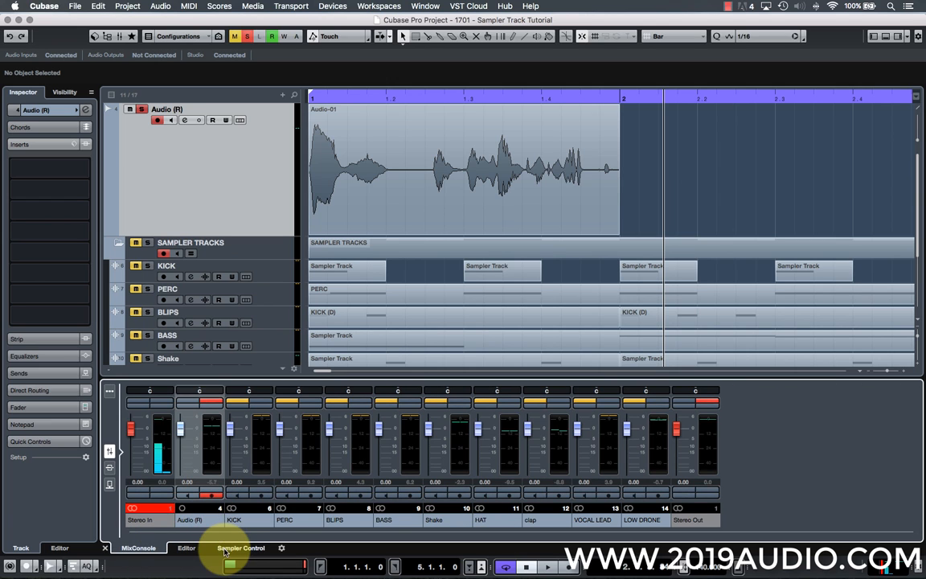
pyautogui.click(186, 548)
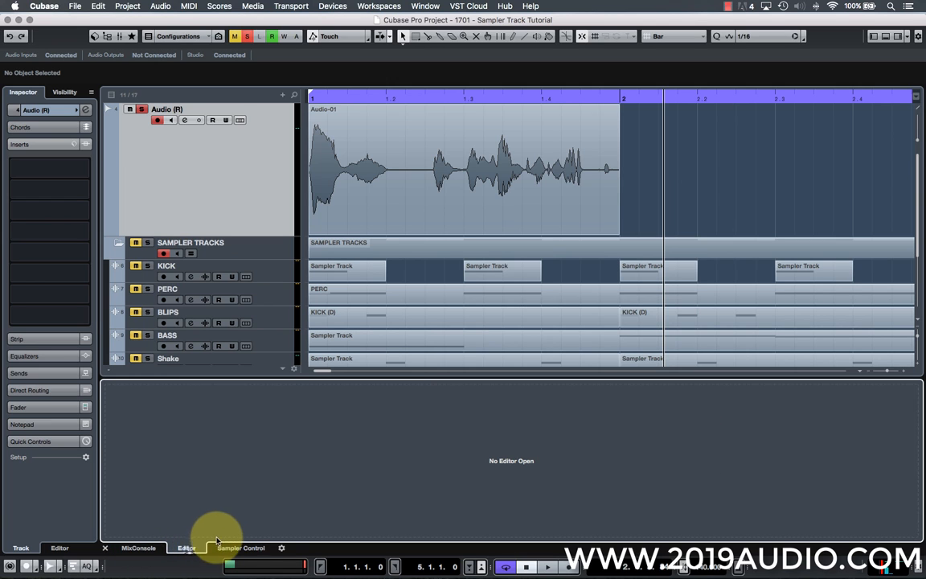
pyautogui.click(364, 287)
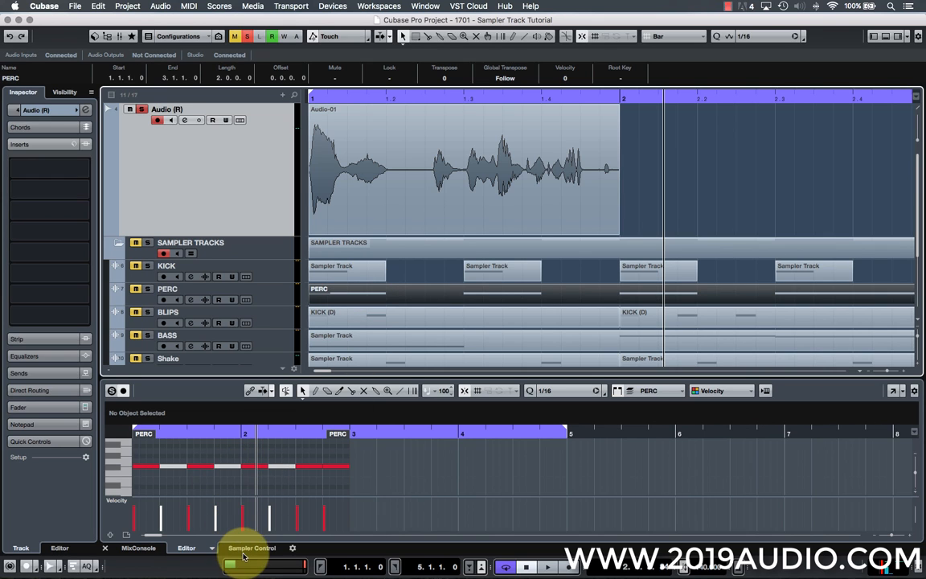
# Reduce the height of the Audio (R) track and load the Audio-01 event into Sampler Control as a sampler track.
pyautogui.click(244, 547)
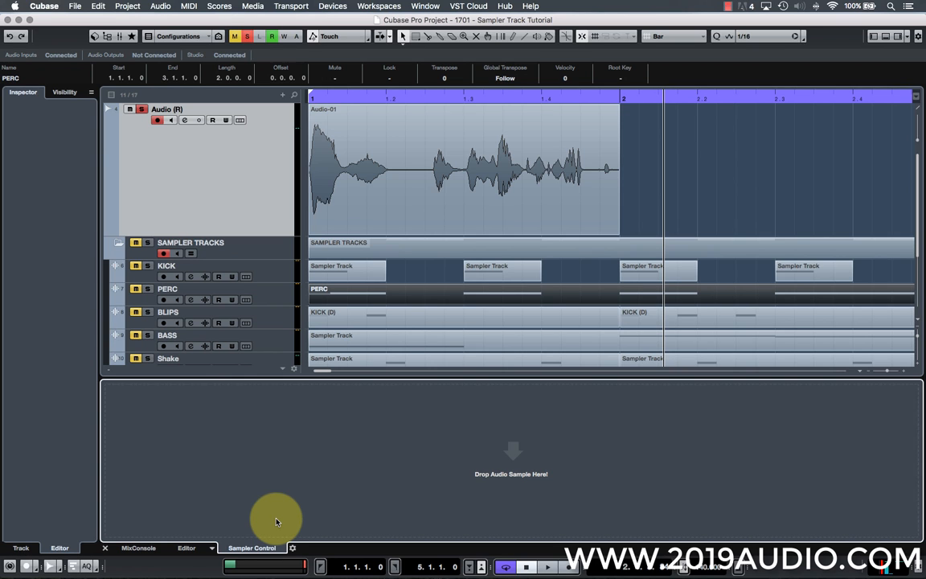
pyautogui.moveTo(242, 236); pyautogui.dragTo(247, 173)
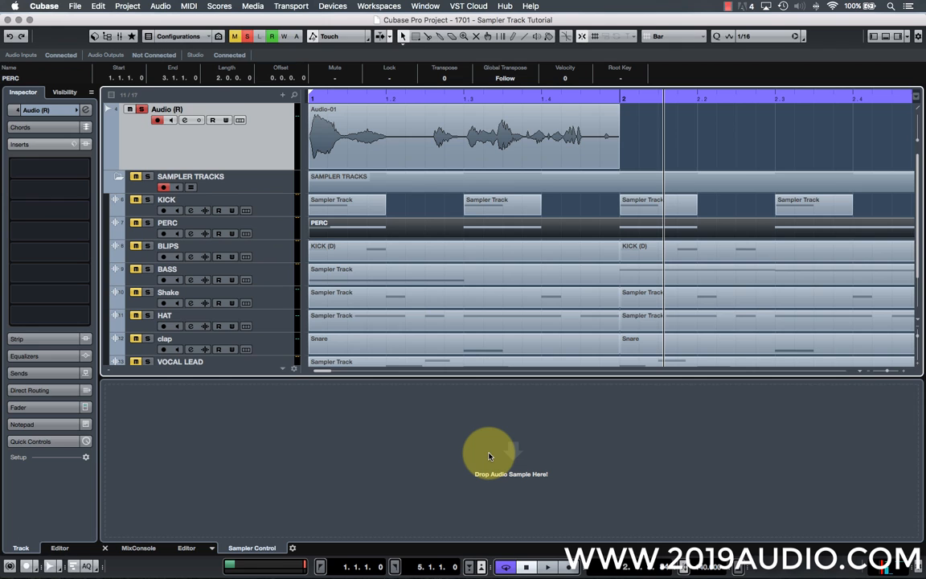
pyautogui.click(496, 133)
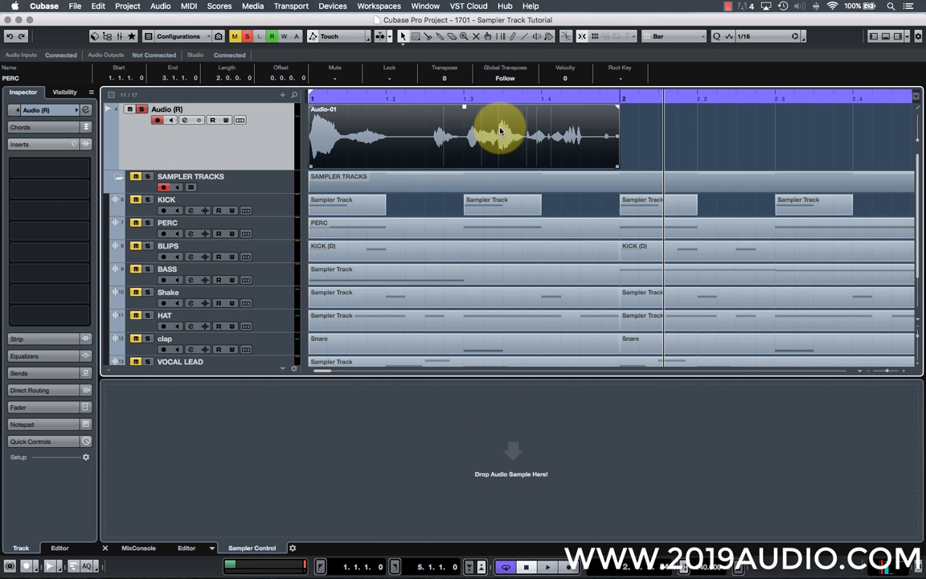
pyautogui.moveTo(390, 145); pyautogui.dragTo(354, 447)
# Deactivate all solo states, mute the Audio (R) track and SAMPLER TRACKS folder, collapse the folder, and select the new Sampler Track.
pyautogui.scroll(-3, 342, 310)
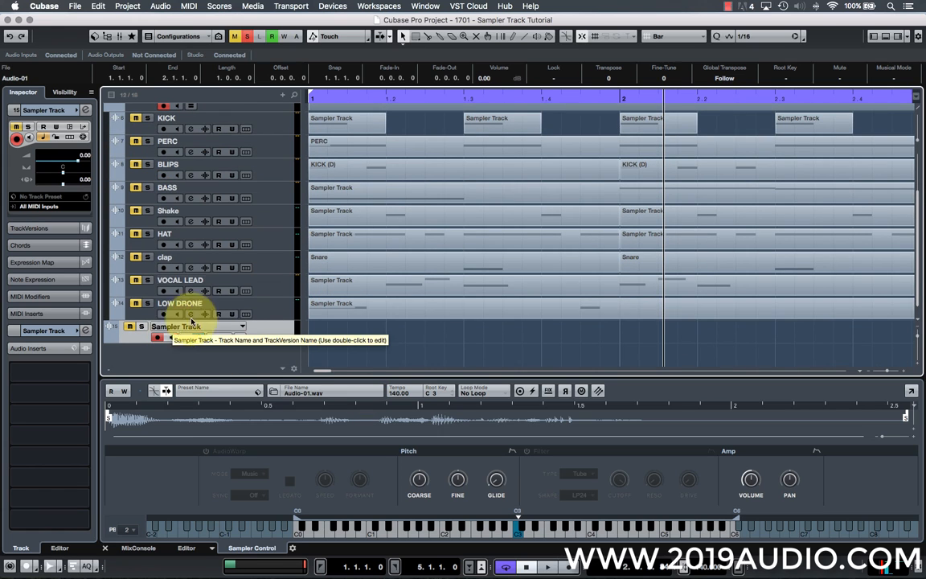
pyautogui.click(246, 37)
pyautogui.scroll(3, 221, 243)
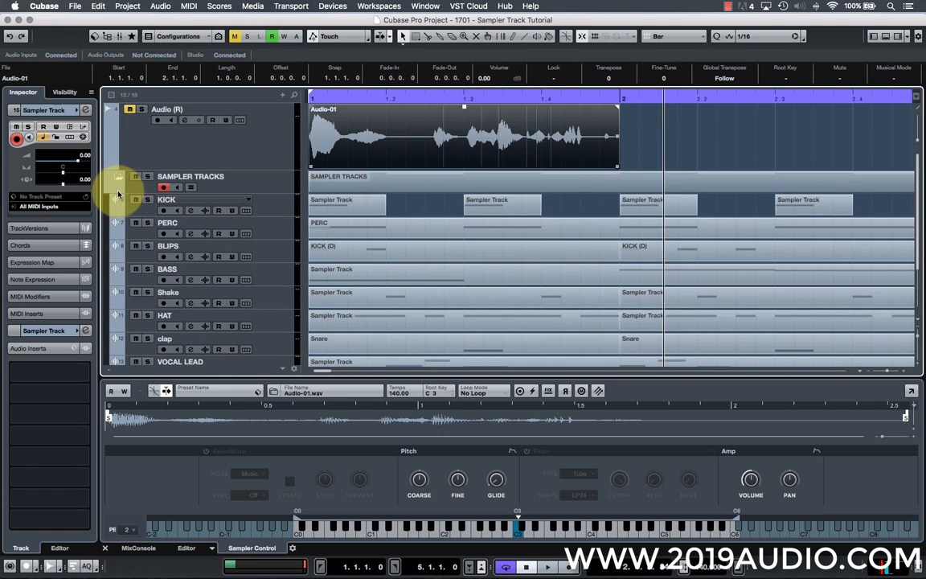
pyautogui.click(135, 177)
pyautogui.scroll(-2, 112, 179)
pyautogui.click(118, 135)
pyautogui.click(168, 200)
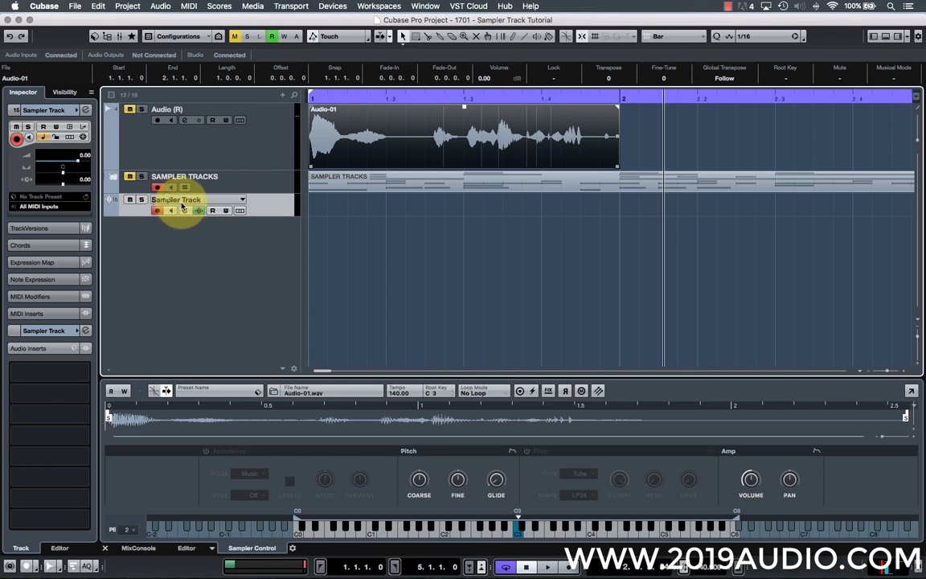
# Enlarge the sample waveform display and try the Coarse pitch at -2 semitones before resetting it to its default.
pyautogui.moveTo(270, 375); pyautogui.dragTo(254, 241)
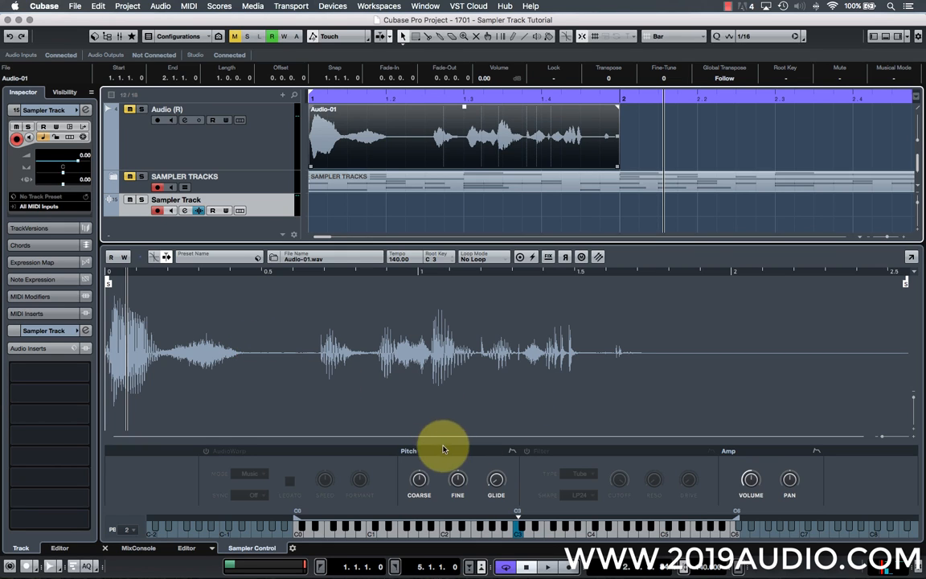
pyautogui.moveTo(421, 480)
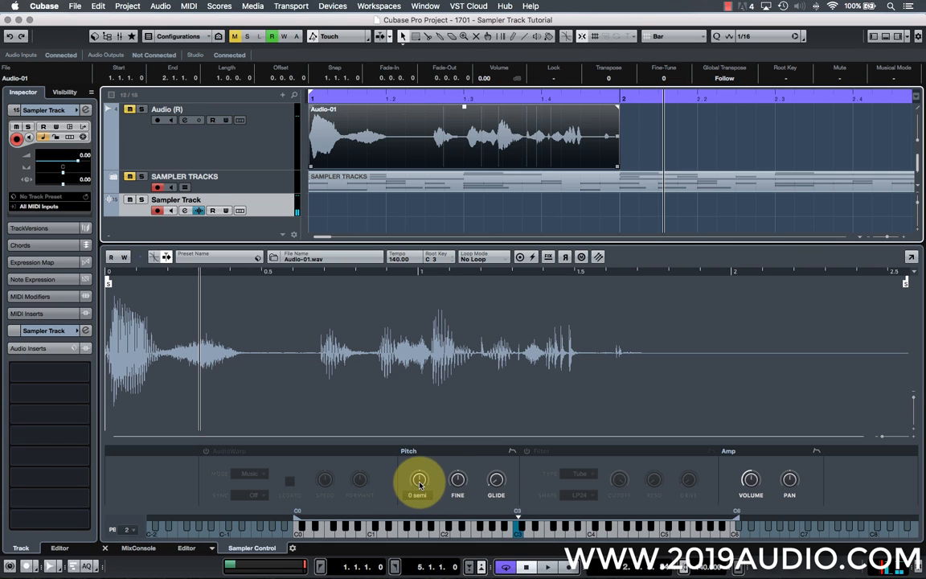
pyautogui.moveTo(420, 482); pyautogui.dragTo(419, 493)
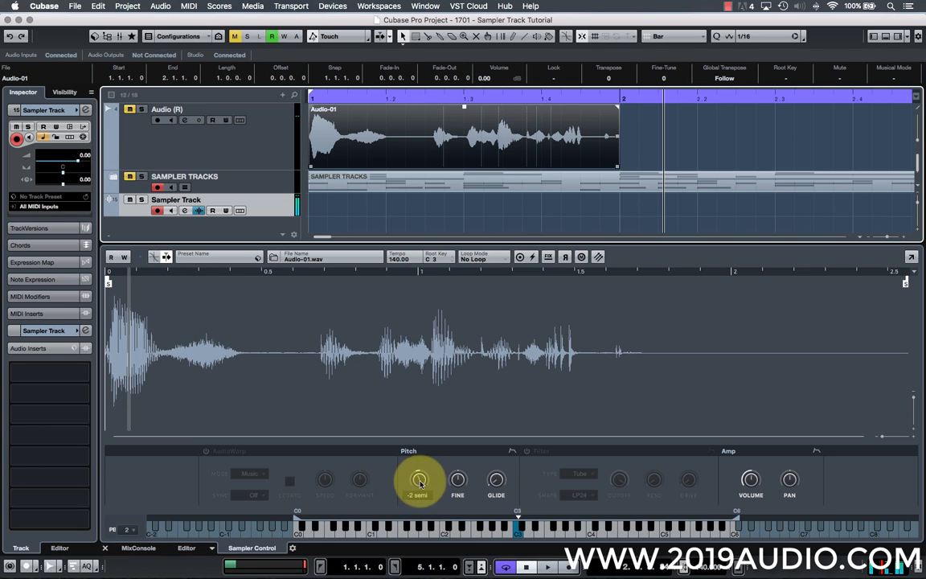
pyautogui.keyDown('super'); pyautogui.click(419, 480); pyautogui.keyUp('super')
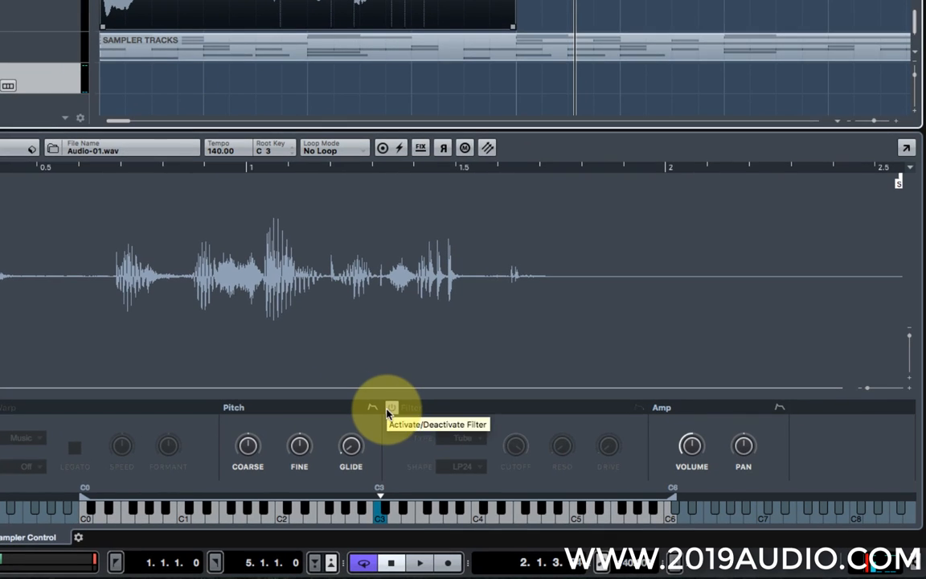
# Activate the sampler's filter and review its available shapes, types, and Cutoff, Reso and Drive controls.
pyautogui.click(483, 437)
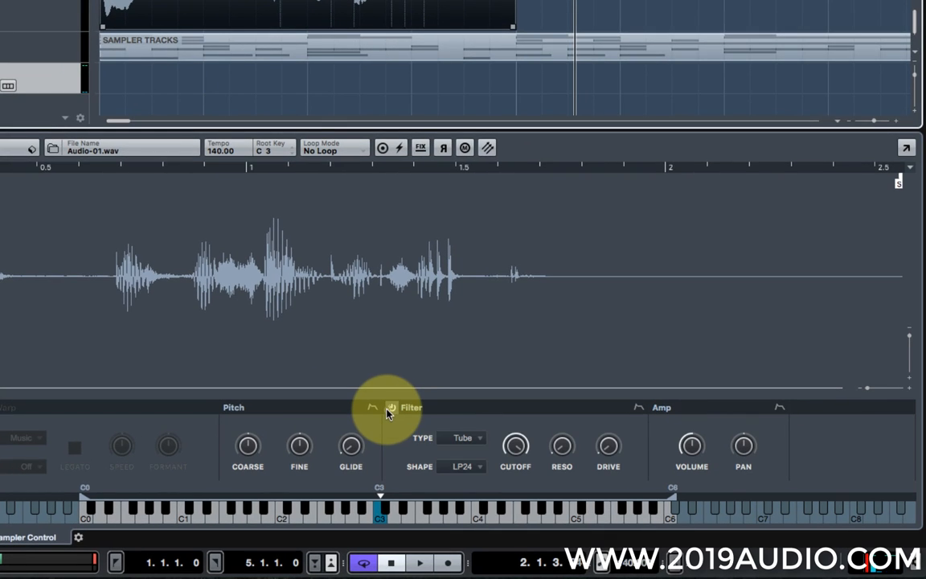
pyautogui.click(468, 469)
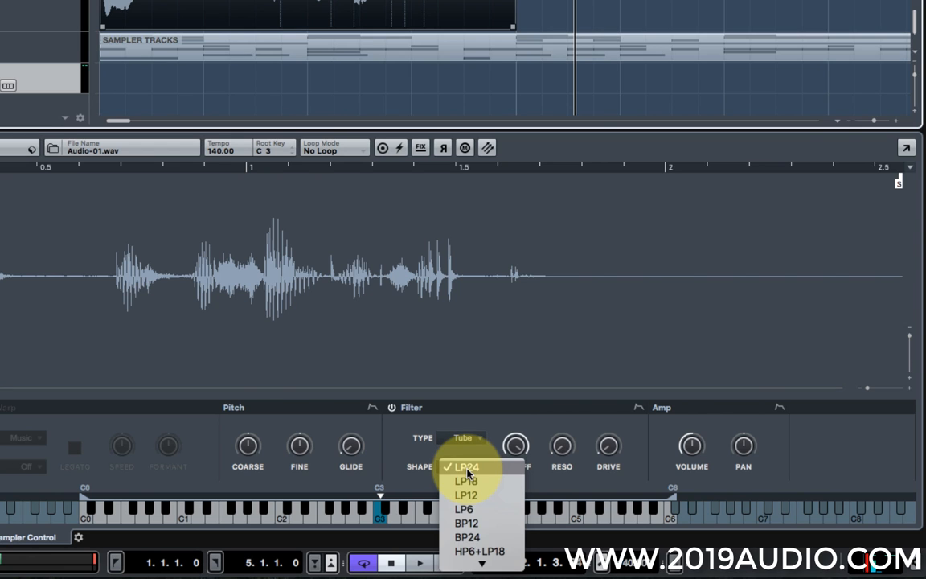
pyautogui.scroll(-5, 486, 488)
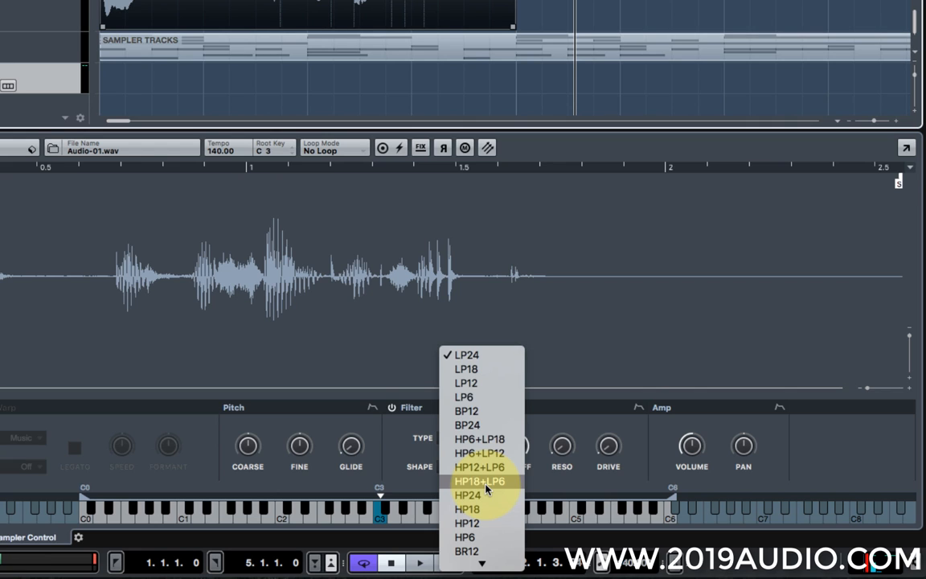
pyautogui.scroll(-2, 485, 488)
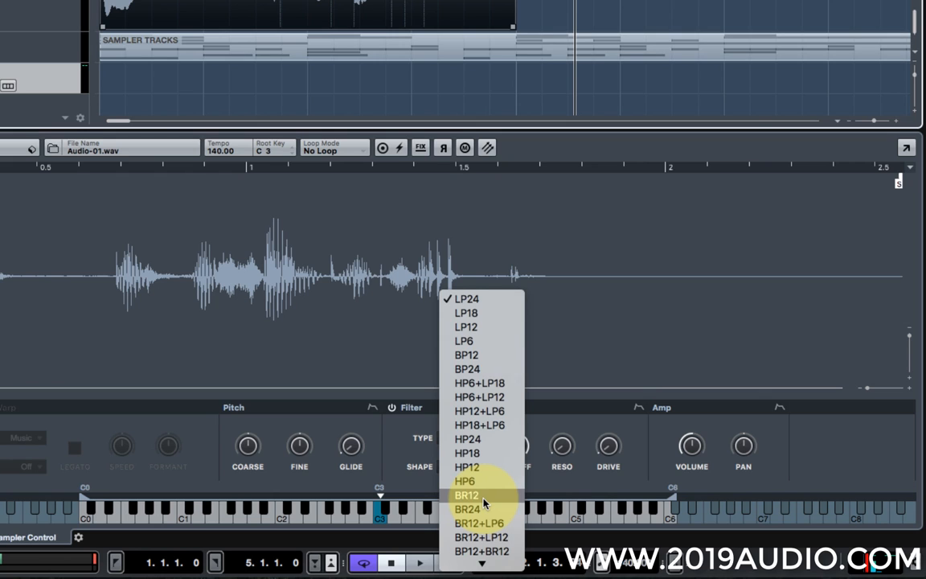
pyautogui.scroll(-2, 483, 502)
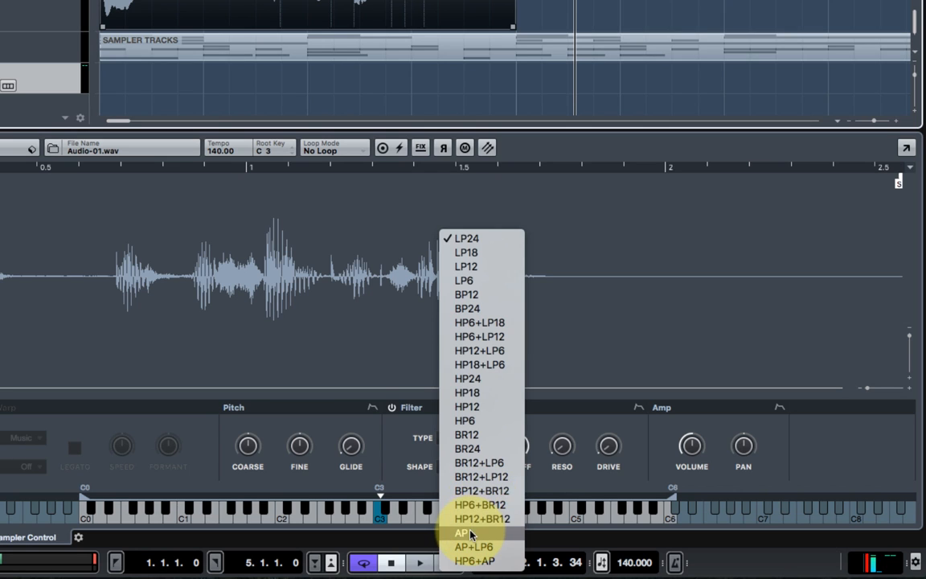
pyautogui.click(556, 419)
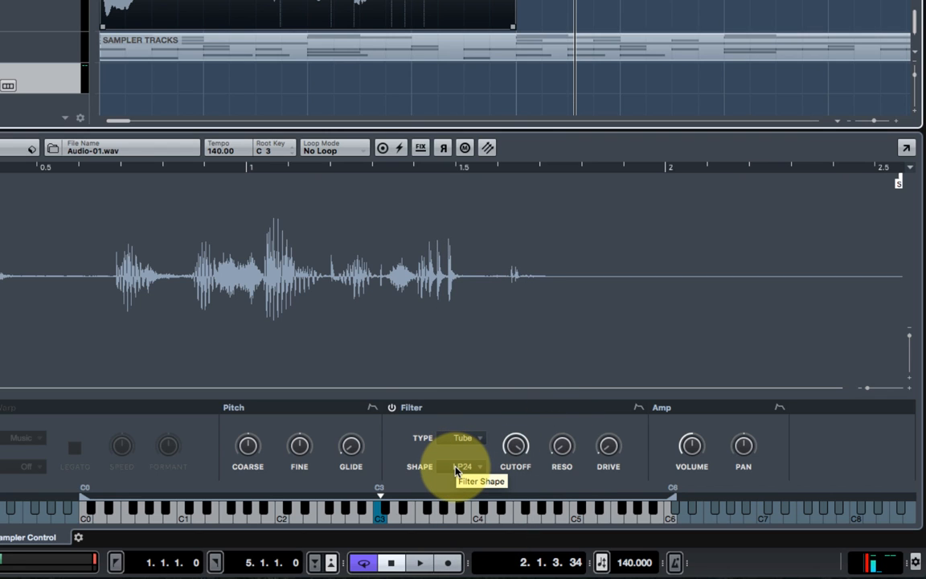
pyautogui.click(478, 441)
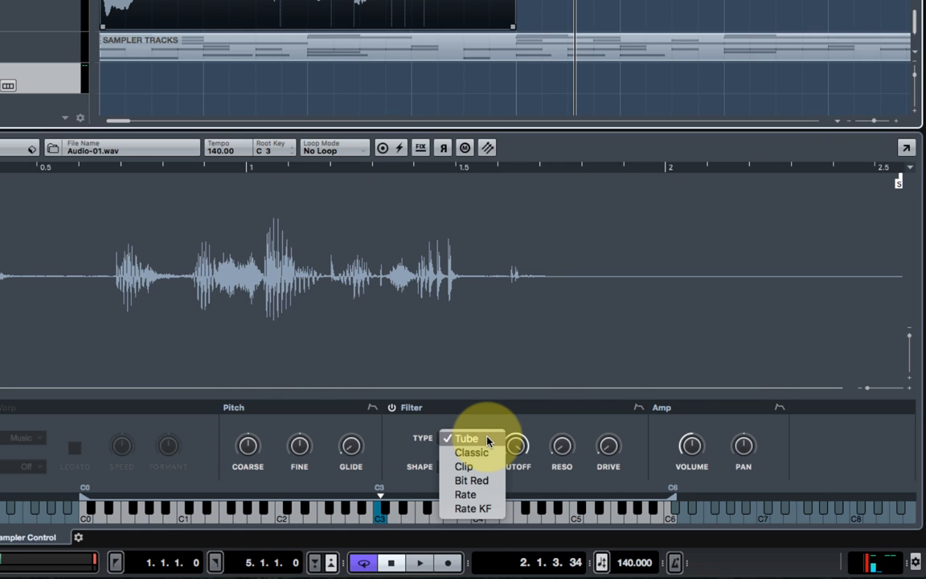
pyautogui.click(526, 415)
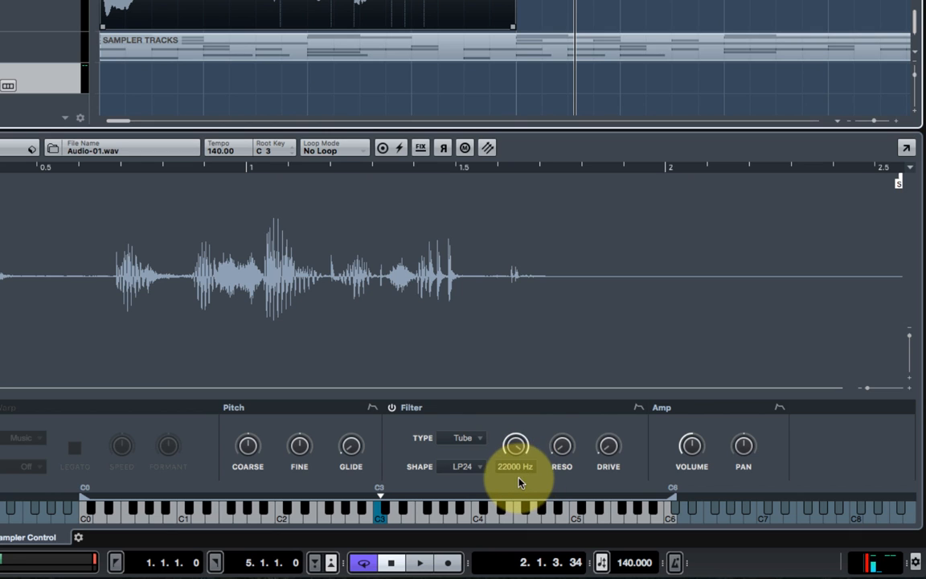
pyautogui.moveTo(555, 473)
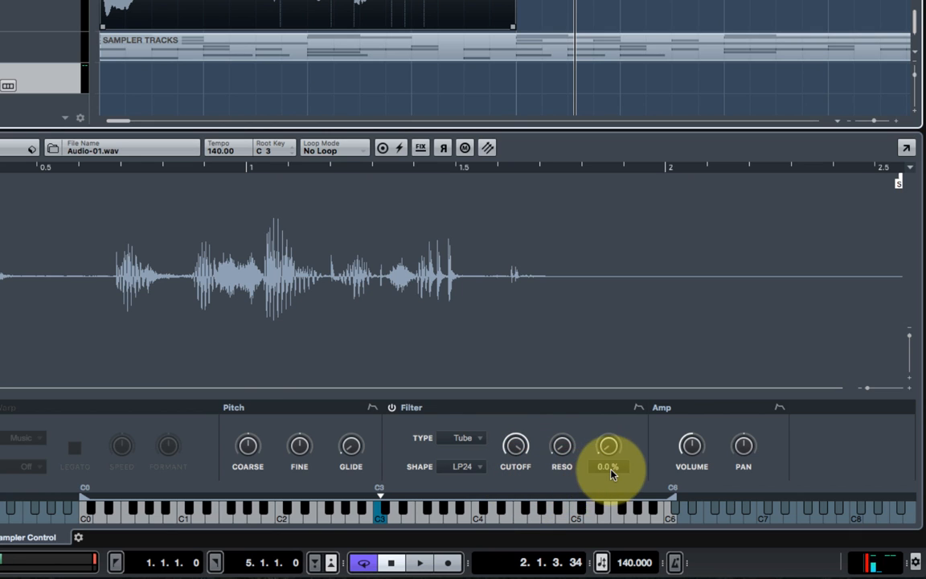
pyautogui.moveTo(727, 450)
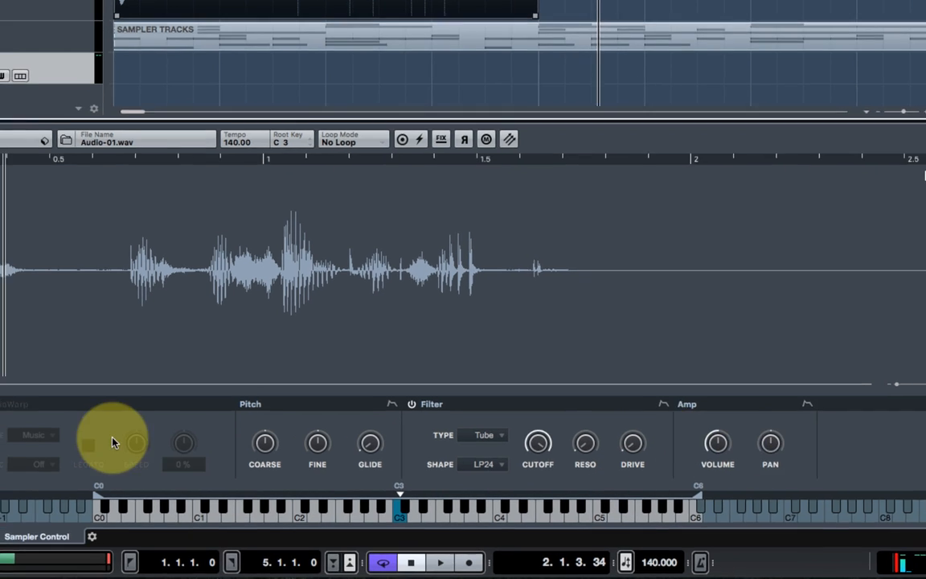
# Activate AudioWarp in Music mode for the sample and try out its Speed control.
pyautogui.click(76, 374)
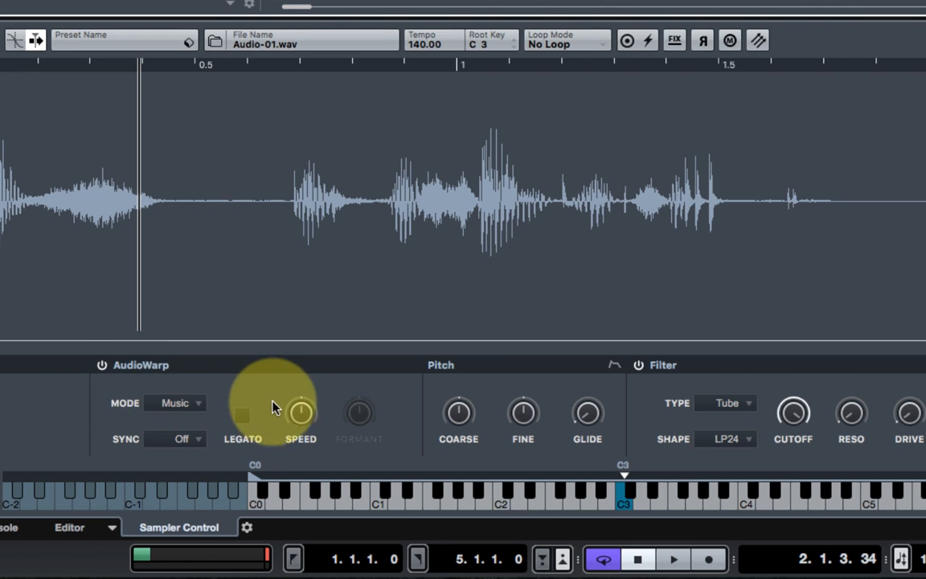
pyautogui.moveTo(300, 413)
pyautogui.mouseDown()
pyautogui.moveTo(295, 431)
pyautogui.moveTo(299, 420)
pyautogui.mouseUp()
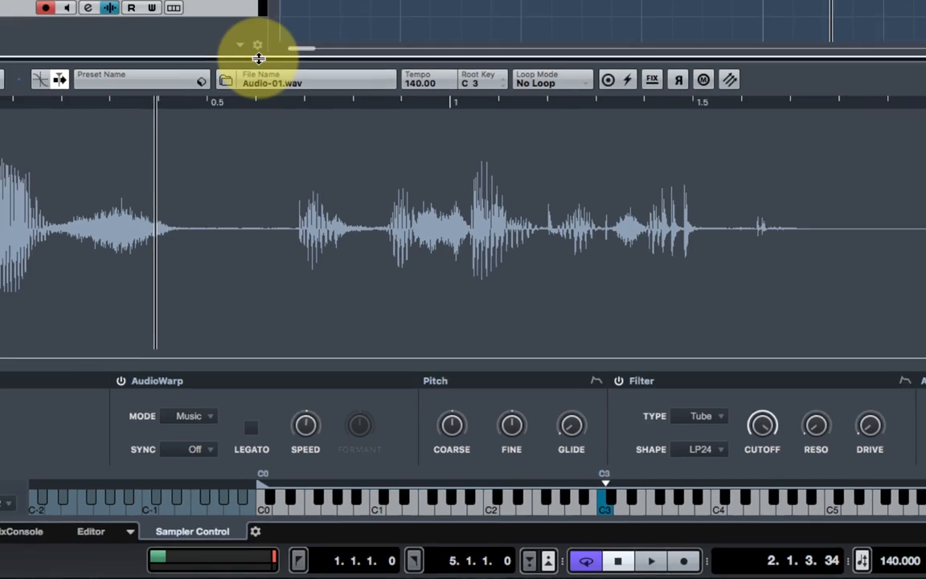
# Give the project area more height and remove the Sampler Track from the project.
pyautogui.moveTo(249, 16); pyautogui.dragTo(248, 85)
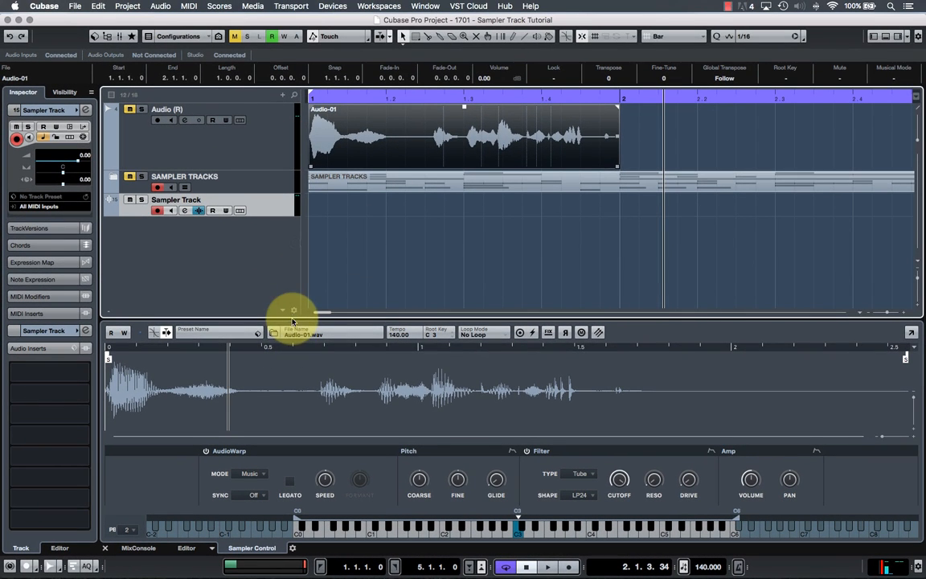
pyautogui.rightClick(213, 180)
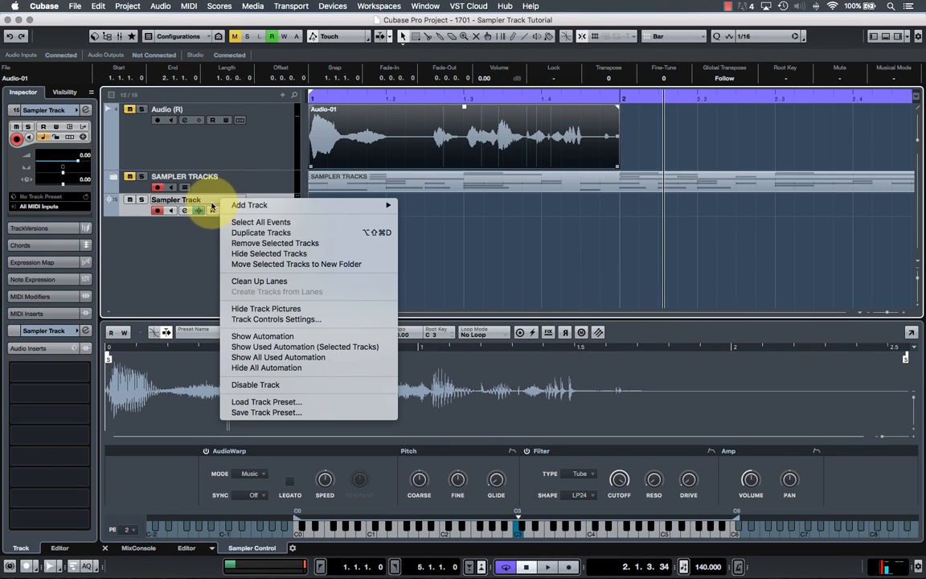
pyautogui.click(251, 242)
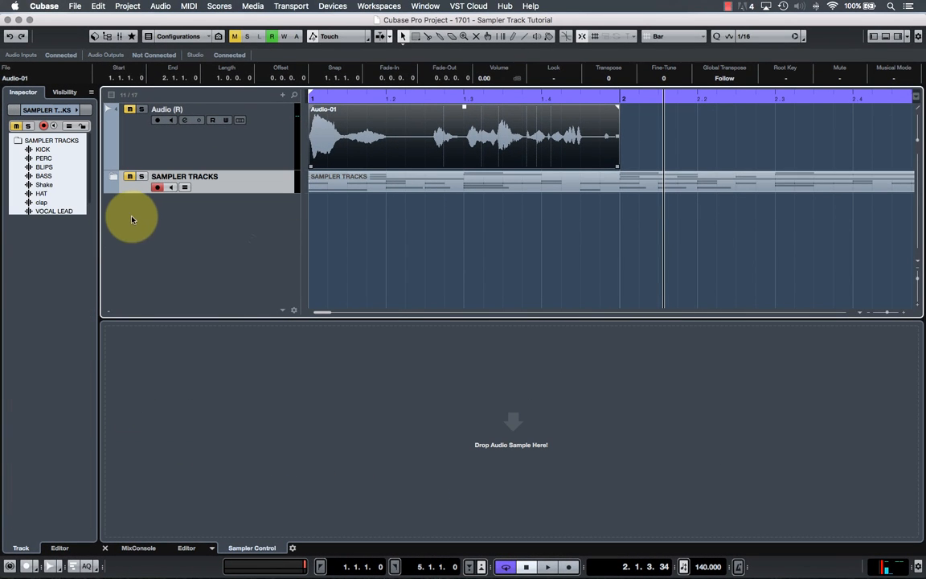
# Expand the SAMPLER TRACKS folder, hide the lower zone, and select the KICK track.
pyautogui.click(112, 177)
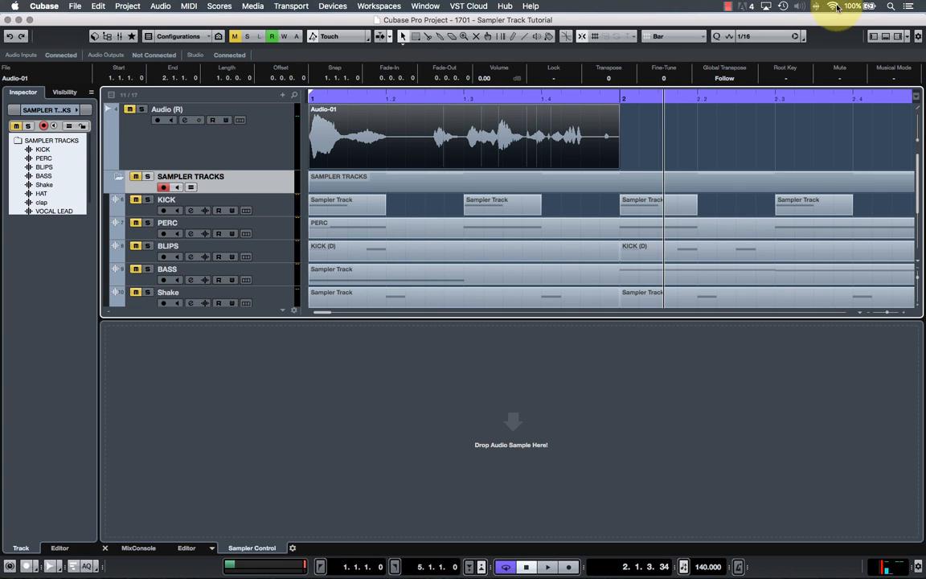
pyautogui.click(885, 36)
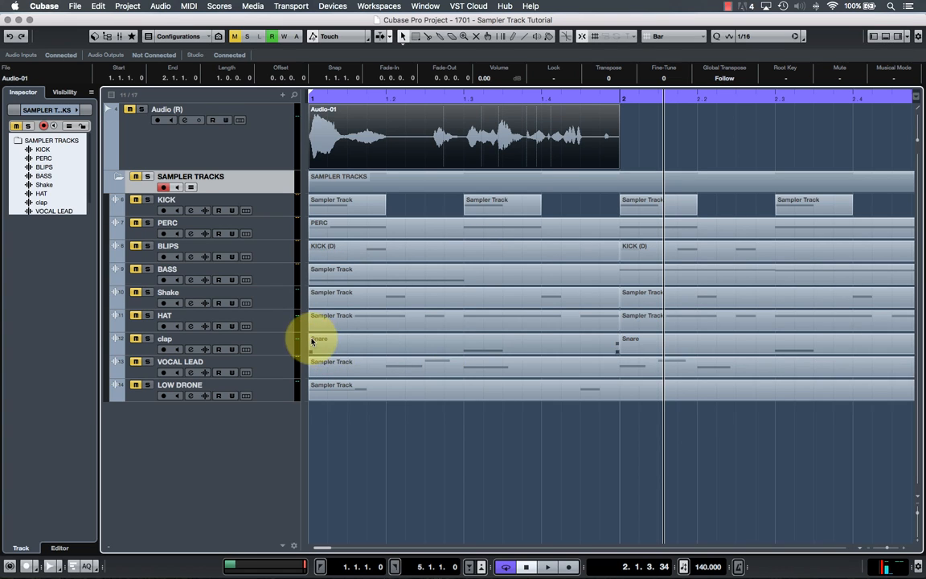
pyautogui.click(265, 211)
pyautogui.press('g')
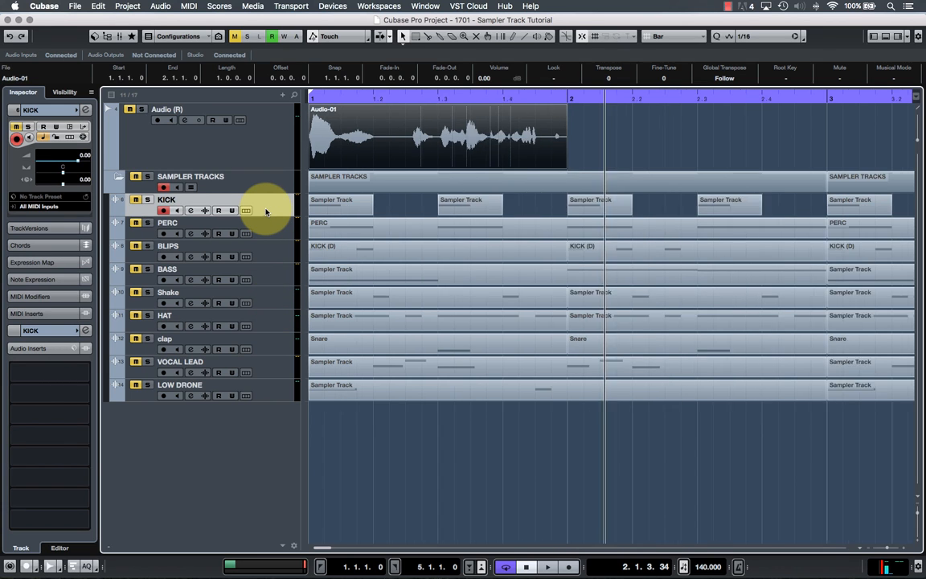
pyautogui.press('g')
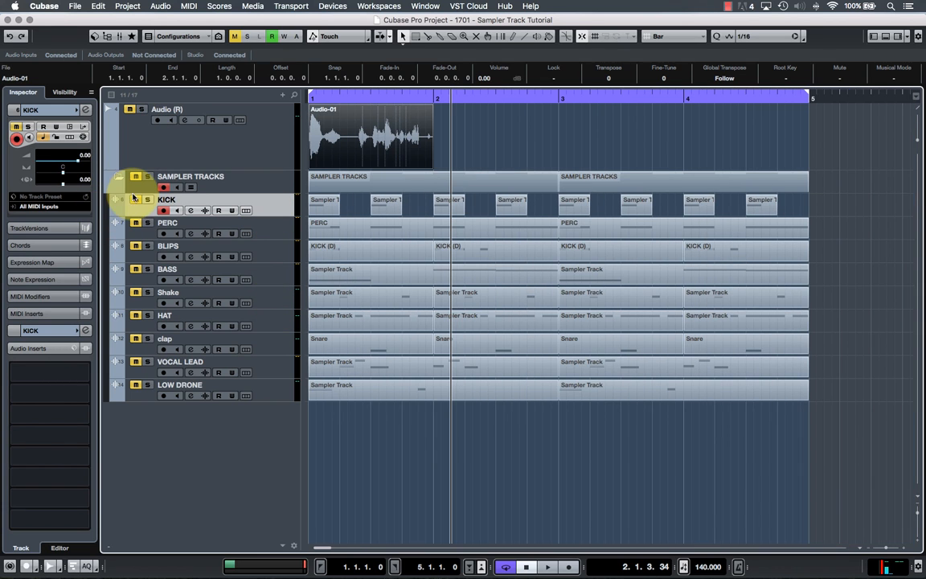
# Unmute the KICK track and play it from the start of bar 1.
pyautogui.click(313, 98)
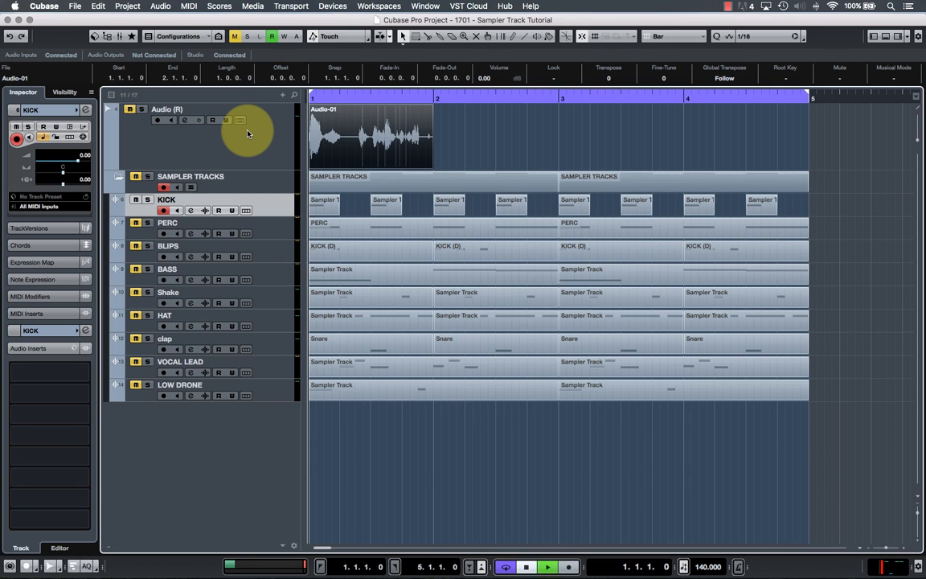
pyautogui.press('space')
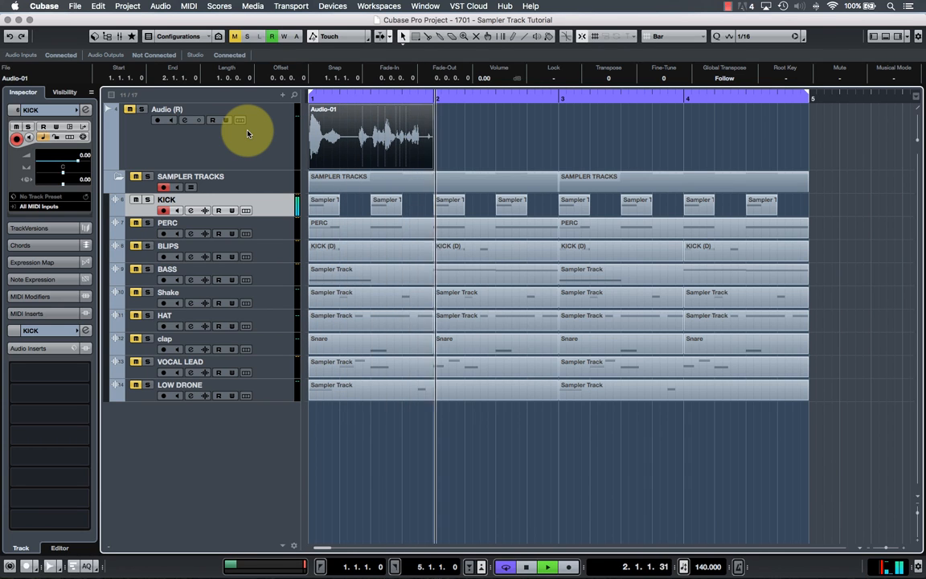
pyautogui.press('space')
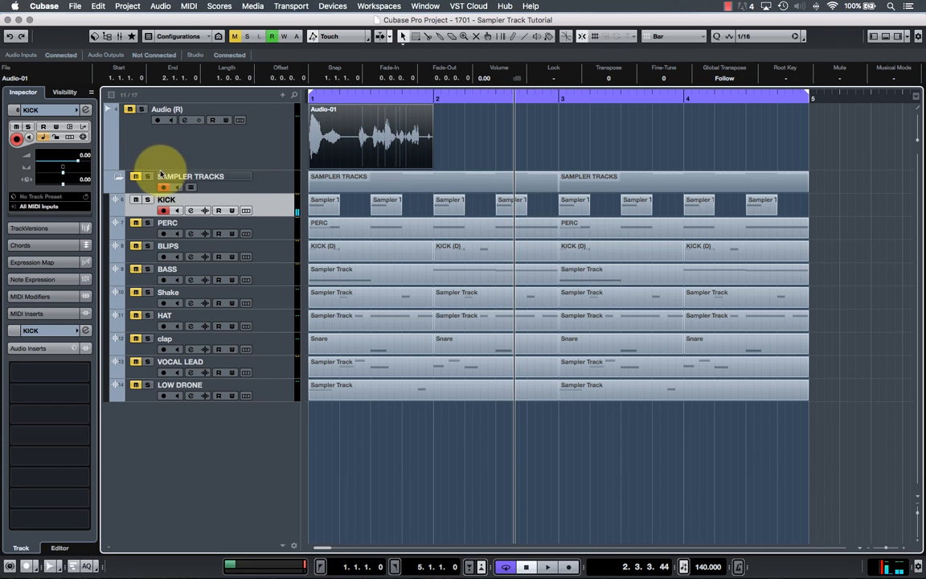
# Show the lower zone again with the KICK track's settings in an enlarged Sampler Control.
pyautogui.click(885, 37)
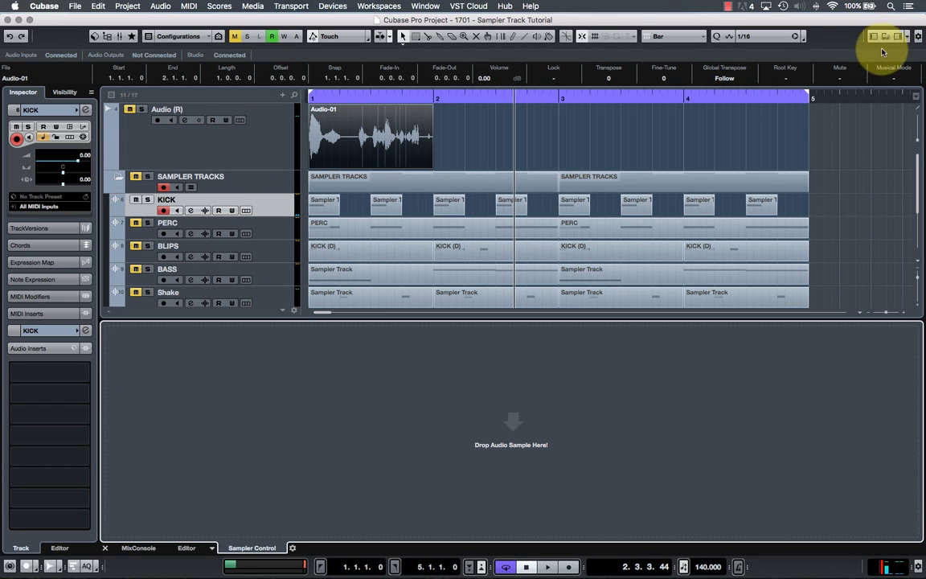
pyautogui.click(275, 204)
pyautogui.click(257, 179)
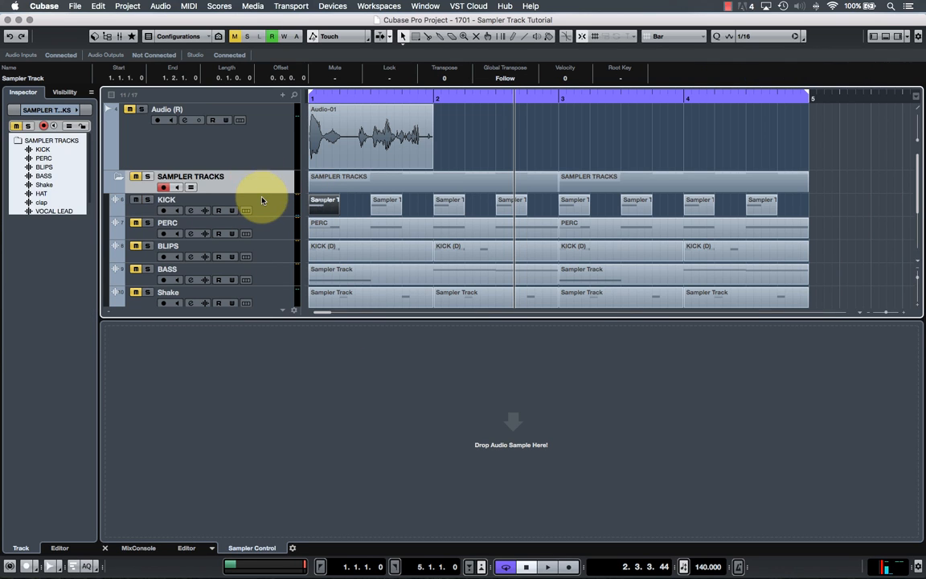
pyautogui.click(261, 206)
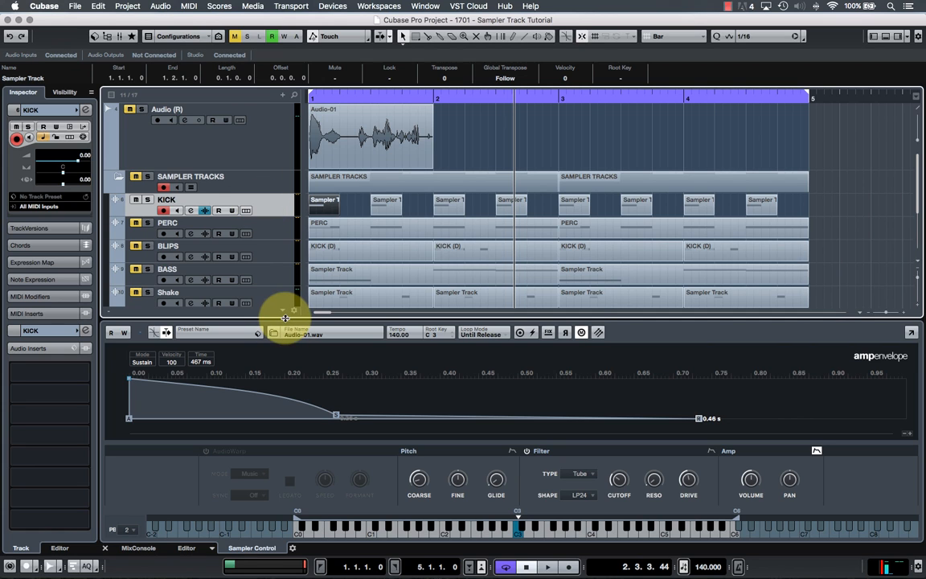
pyautogui.moveTo(281, 318); pyautogui.dragTo(293, 225)
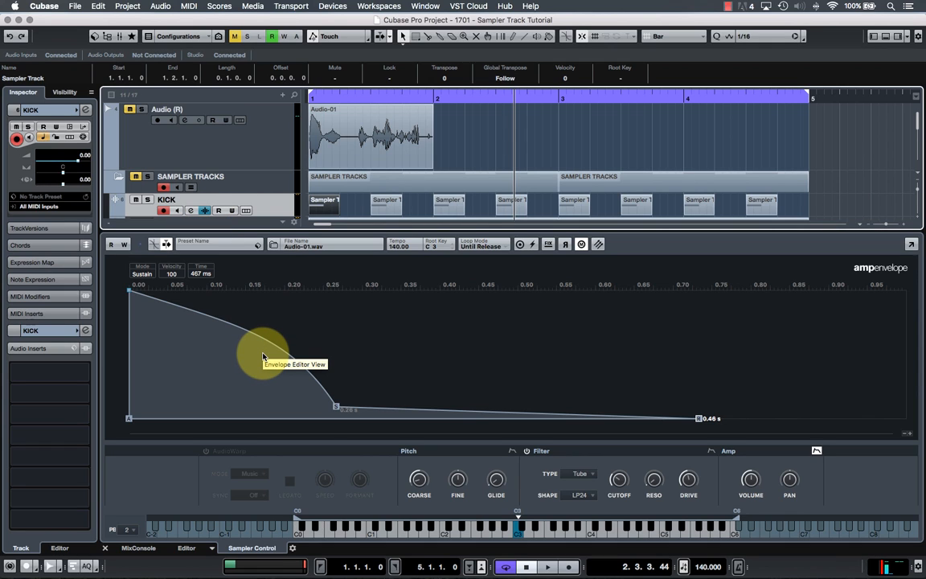
# Switch the KICK display from the amp envelope to the sample waveform and examine its start and loop markers.
pyautogui.moveTo(262, 356); pyautogui.dragTo(308, 443)
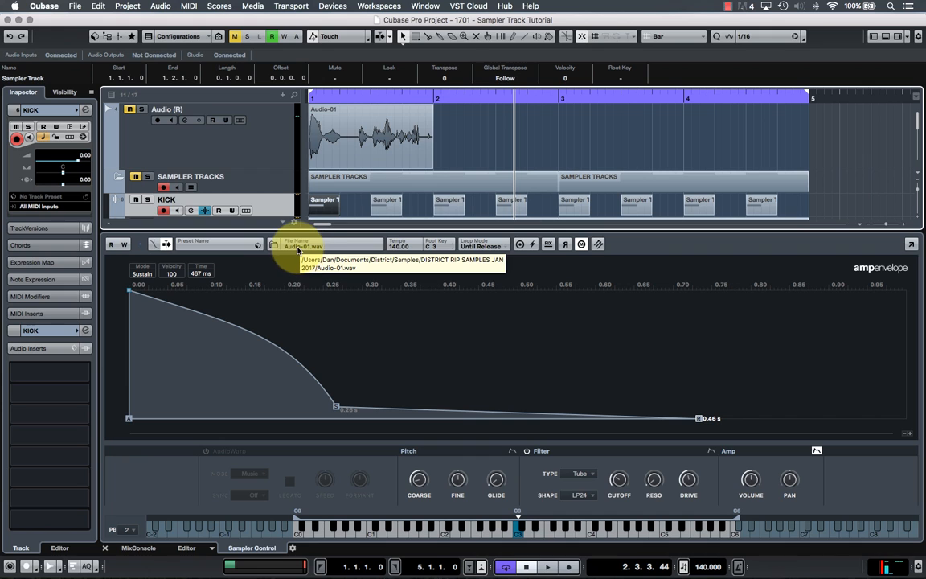
pyautogui.click(815, 454)
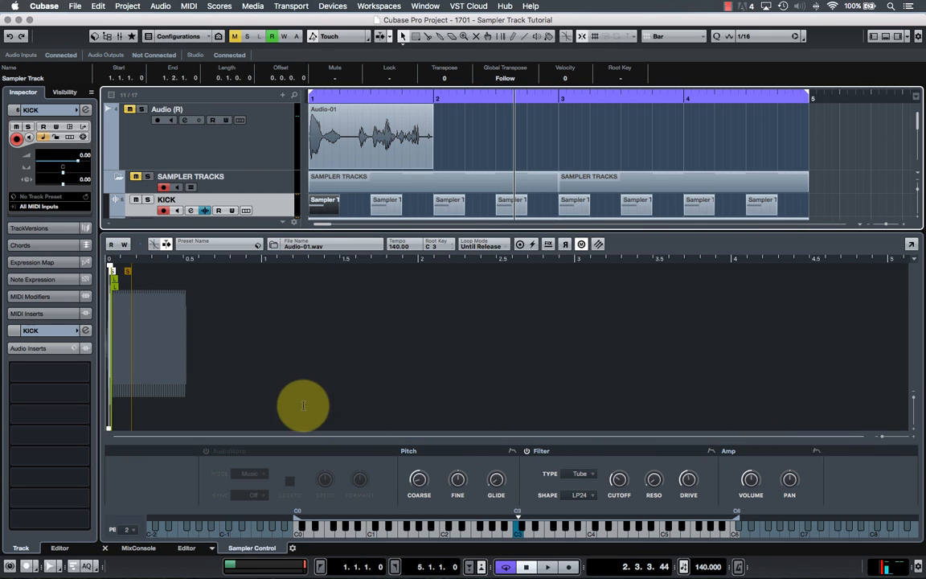
pyautogui.moveTo(890, 439); pyautogui.dragTo(896, 438)
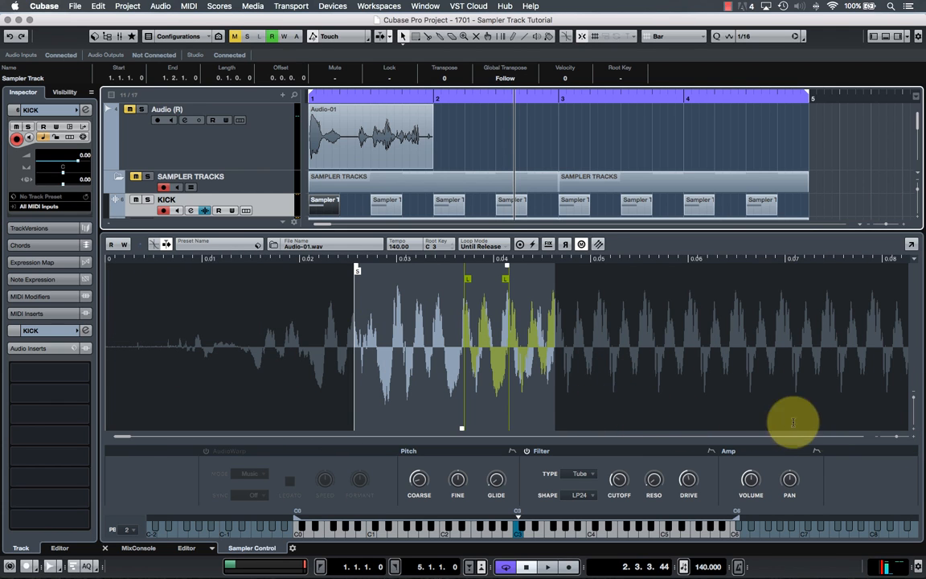
pyautogui.click(889, 439)
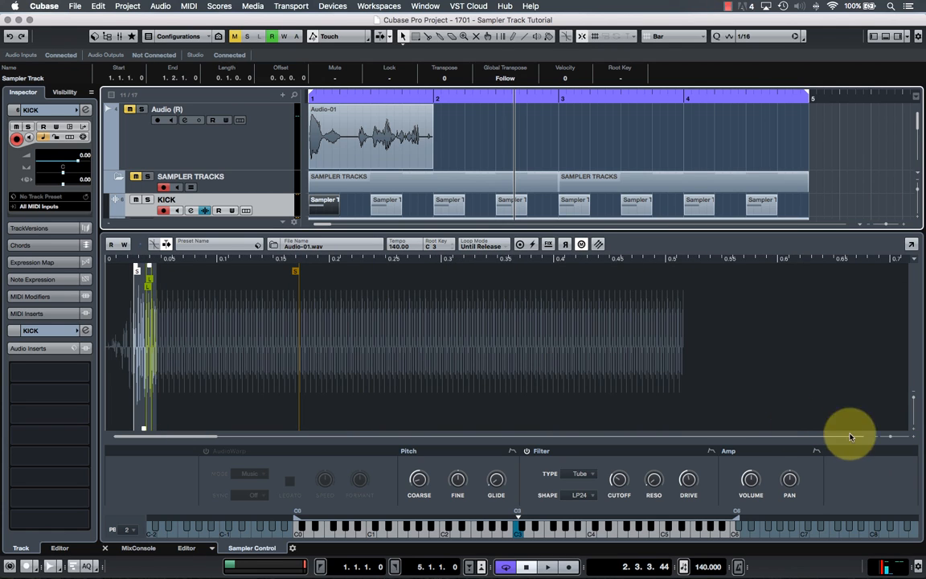
# Set the KICK sample's Loop Mode to No Loop and inspect the selected range within the full vocal clip.
pyautogui.click(333, 215)
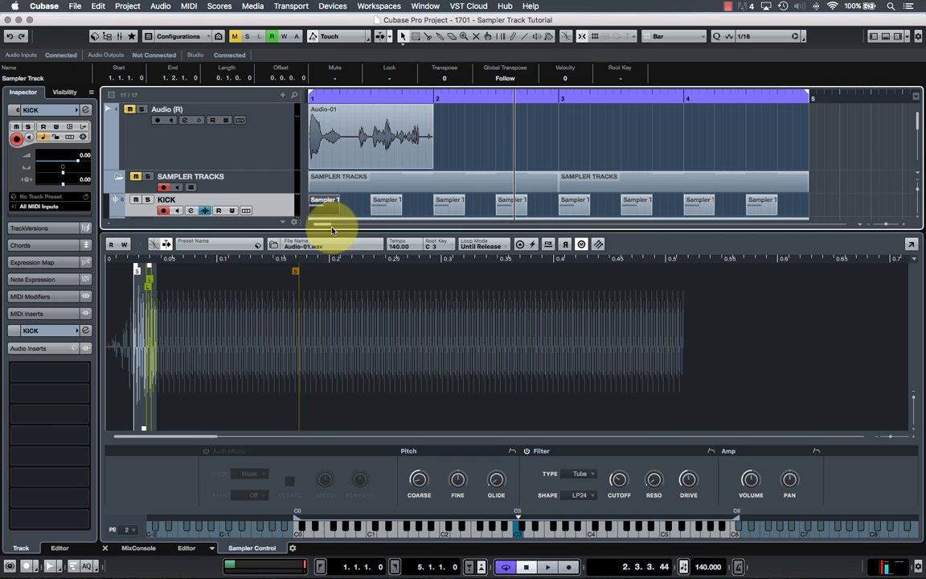
pyautogui.click(496, 246)
pyautogui.click(485, 202)
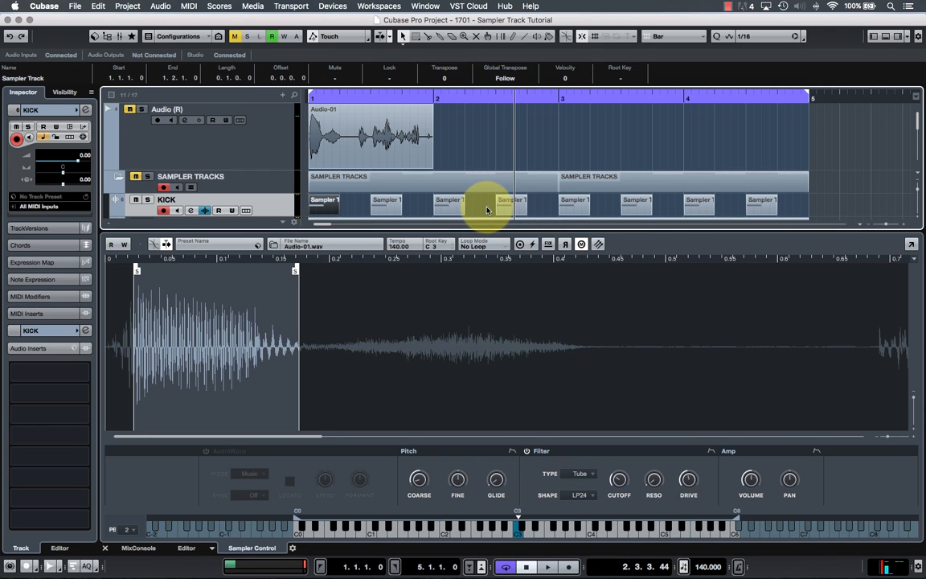
pyautogui.click(883, 437)
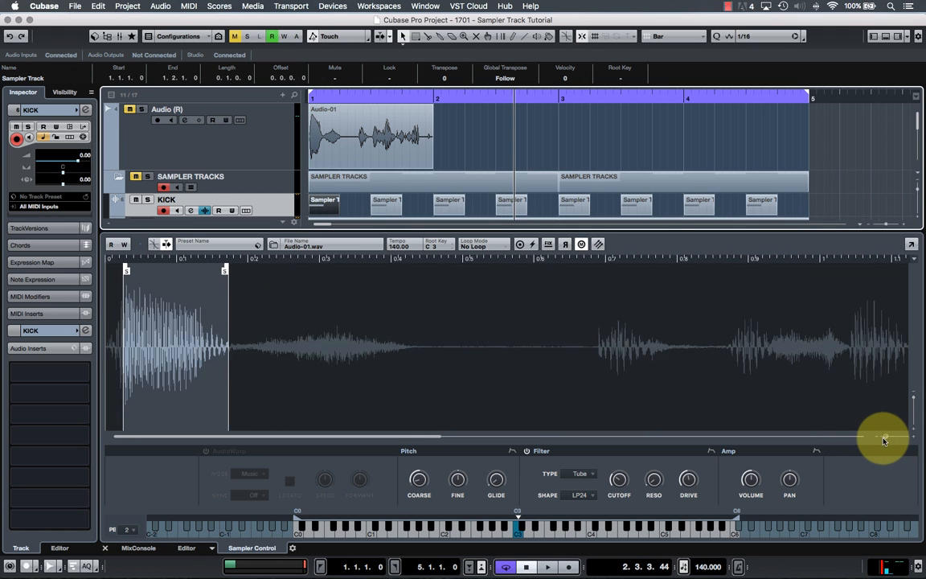
pyautogui.moveTo(884, 440); pyautogui.dragTo(880, 442)
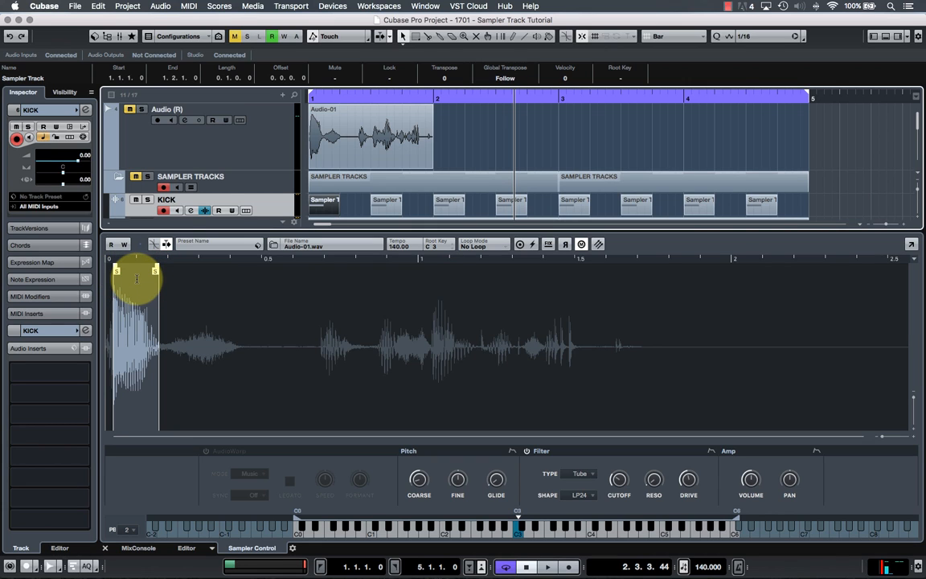
# Set the KICK sample's Loop Mode to Continuous and audition the pattern with the short loop region in close view.
pyautogui.click(476, 247)
pyautogui.click(476, 258)
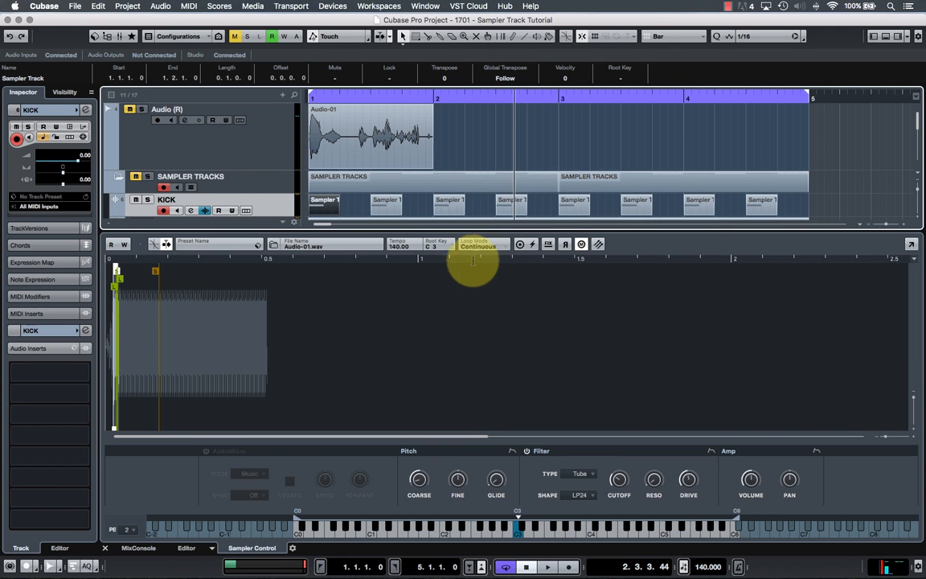
pyautogui.moveTo(888, 437); pyautogui.dragTo(896, 438)
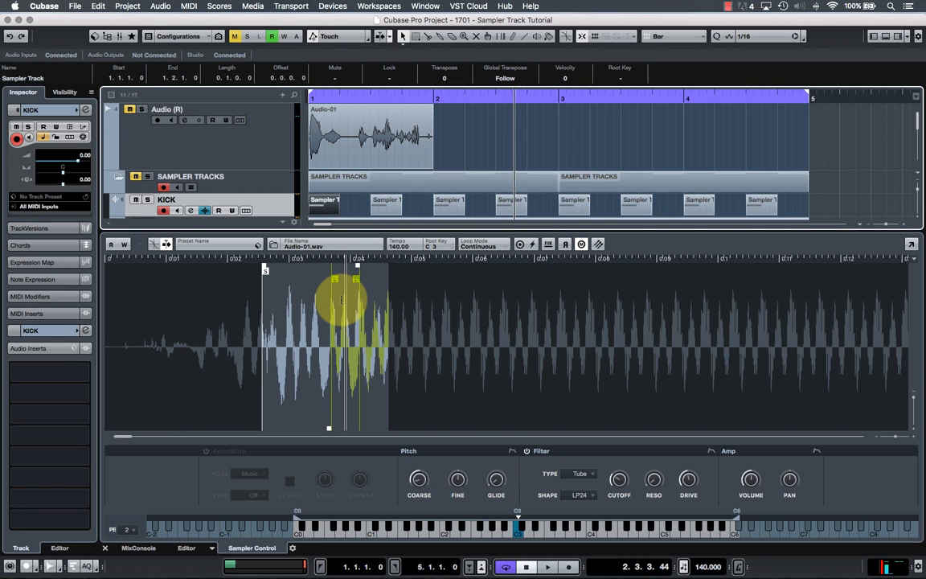
pyautogui.click(548, 566)
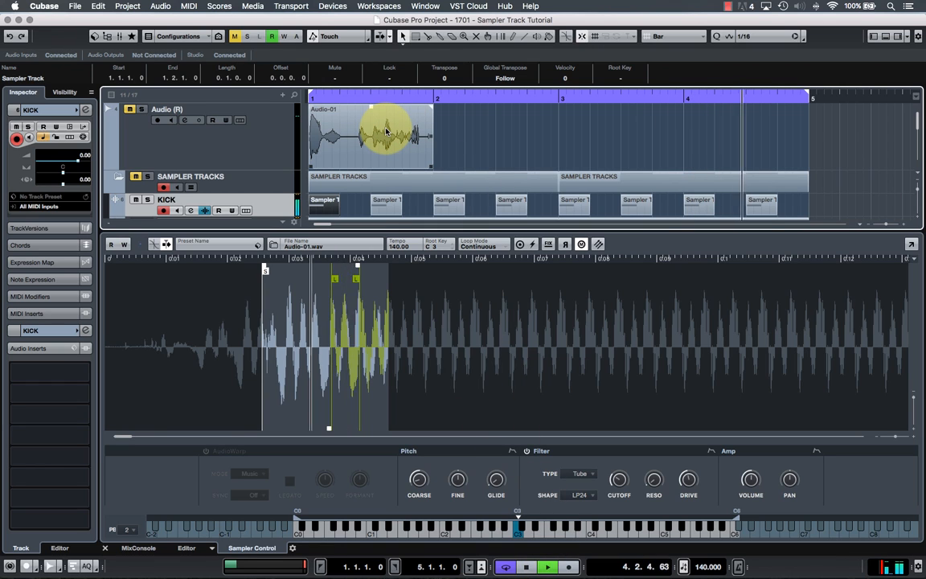
pyautogui.press('space')
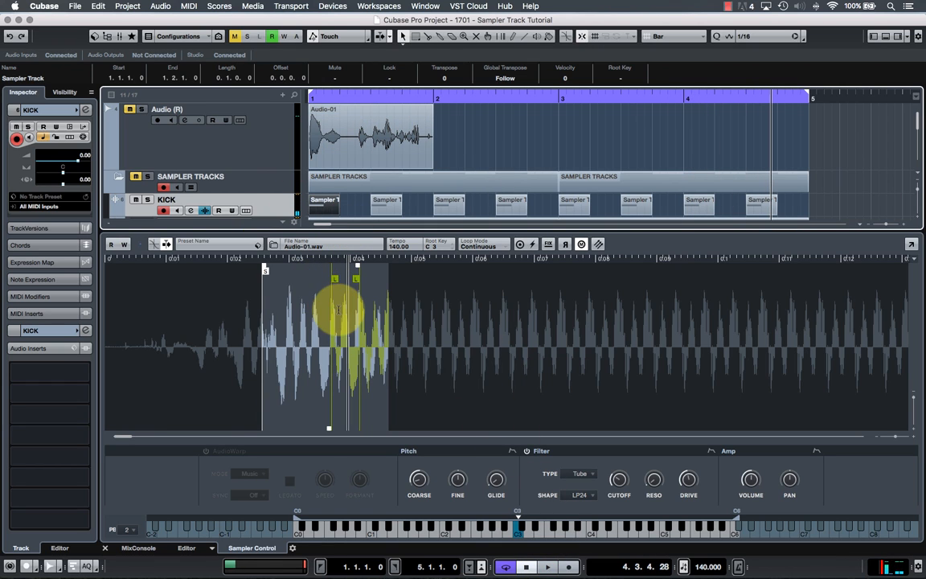
# Check the KICK's Cutoff, Drive and Coarse pitch settings and display its pitch envelope in an enlarged view.
pyautogui.moveTo(618, 481)
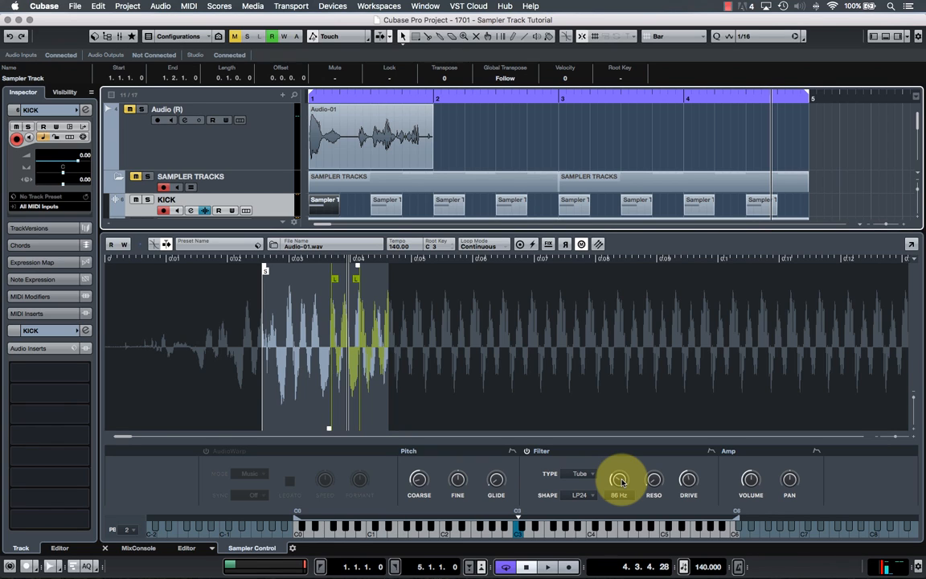
pyautogui.moveTo(689, 484)
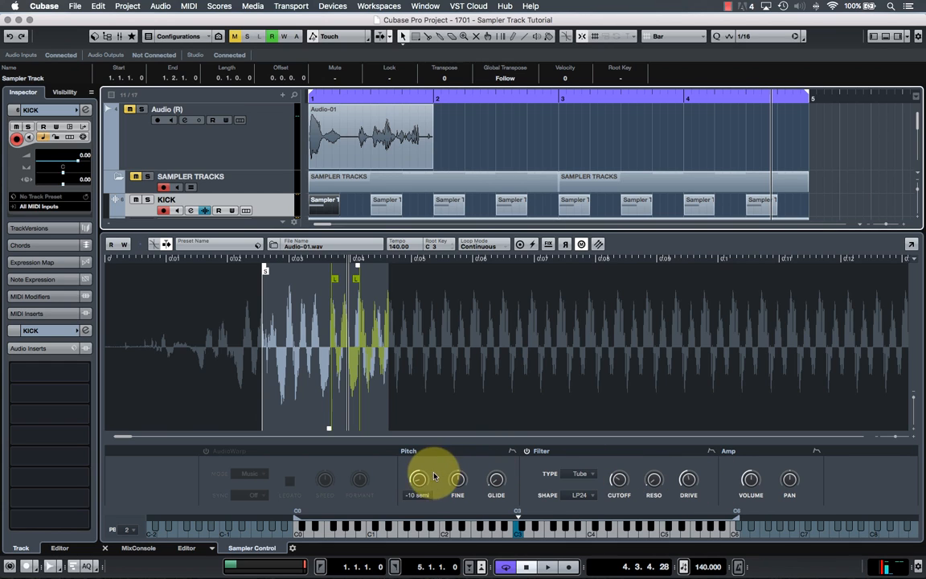
pyautogui.moveTo(419, 480); pyautogui.dragTo(422, 501)
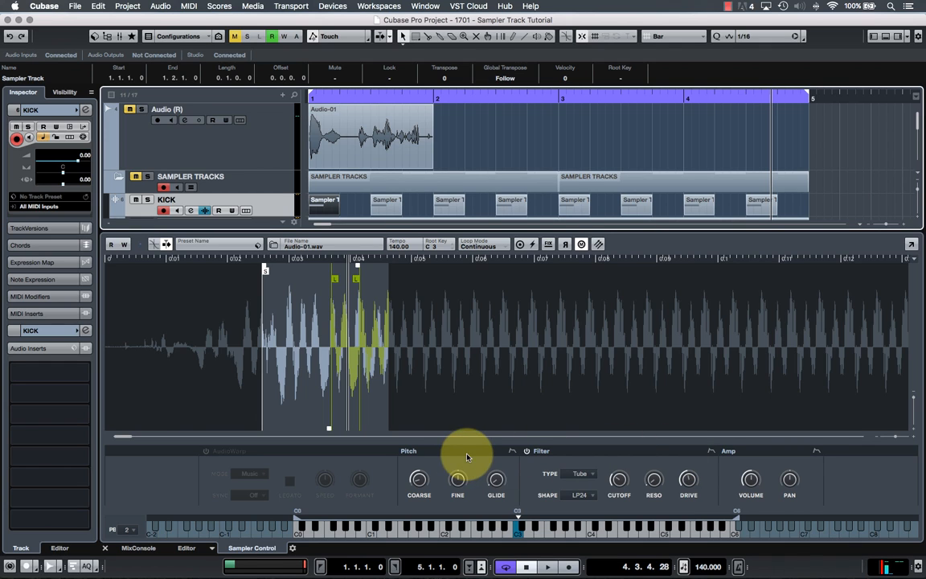
pyautogui.click(512, 451)
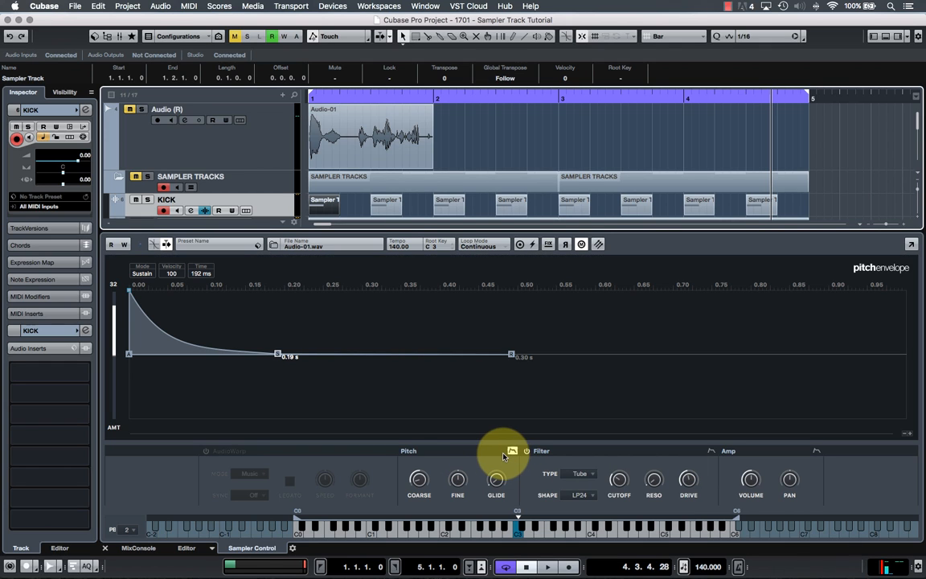
pyautogui.moveTo(403, 229); pyautogui.dragTo(399, 138)
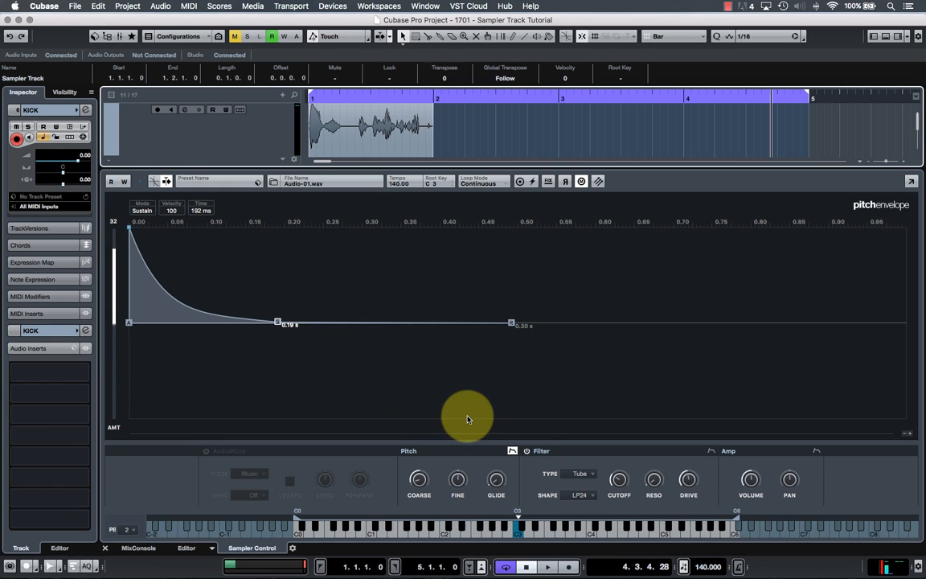
# Display the KICK's filter envelope, try the Cutoff at 4905 Hz before turning it back down, and display the amp envelope.
pyautogui.click(710, 451)
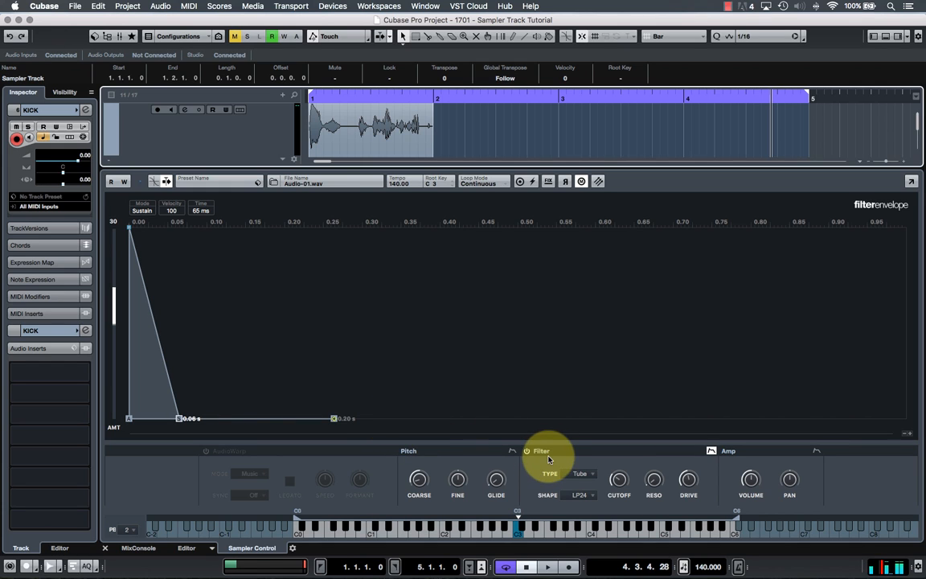
pyautogui.moveTo(625, 482); pyautogui.dragTo(627, 428)
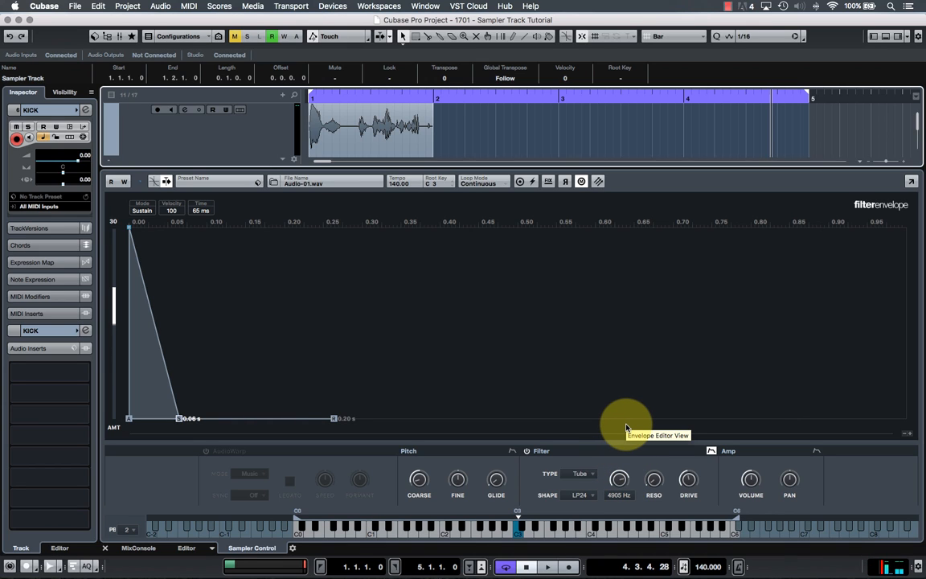
pyautogui.moveTo(626, 428); pyautogui.dragTo(627, 482)
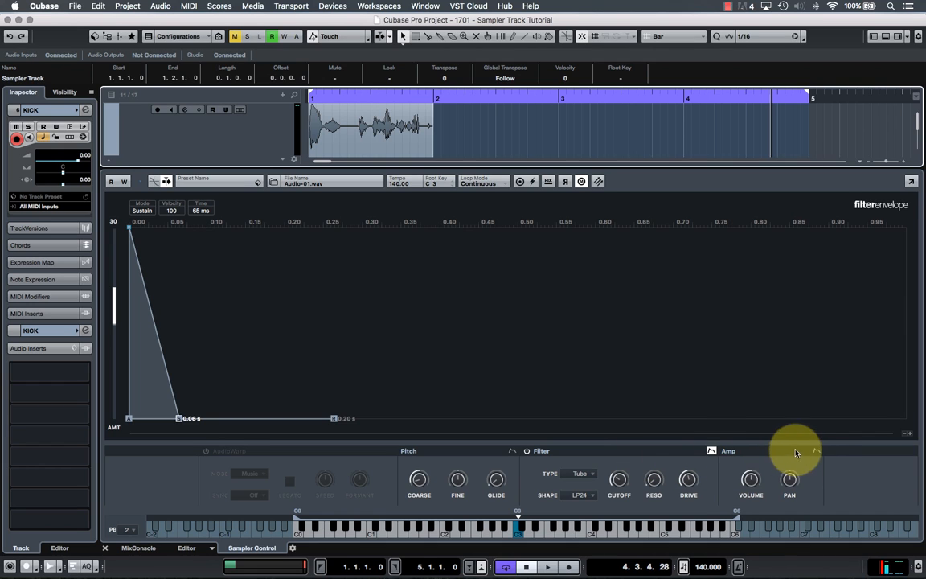
pyautogui.click(816, 450)
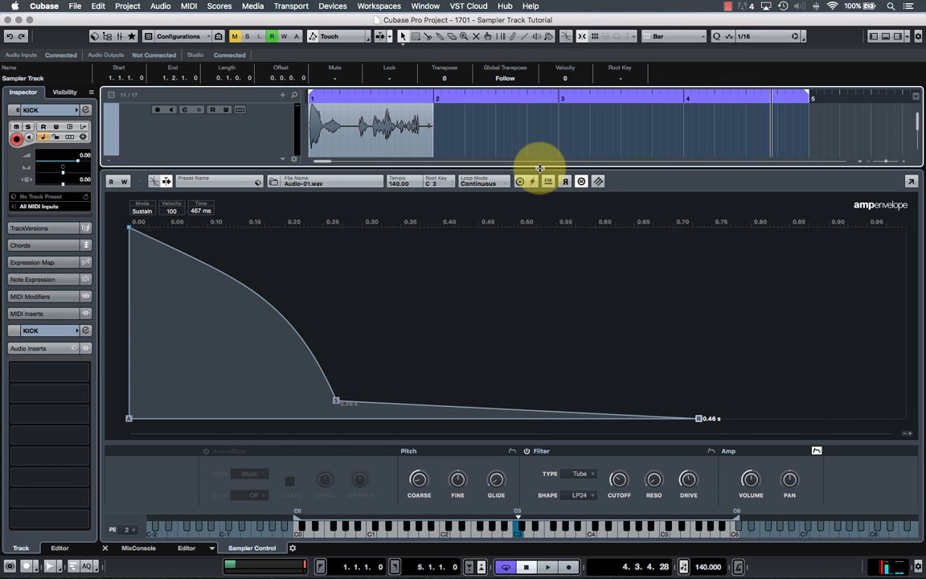
# Bring the sampler track list back into full view and mute the KICK track.
pyautogui.moveTo(540, 168); pyautogui.dragTo(541, 352)
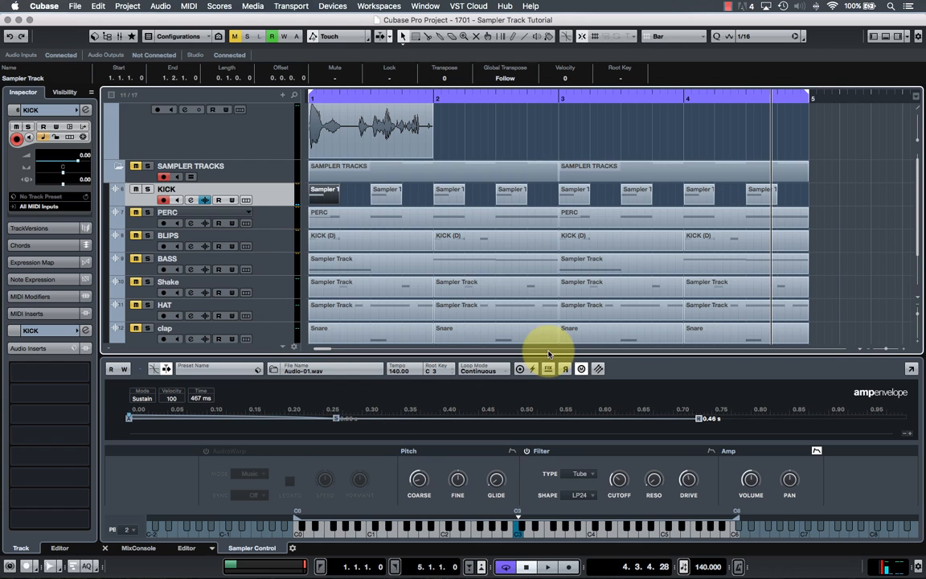
pyautogui.click(361, 200)
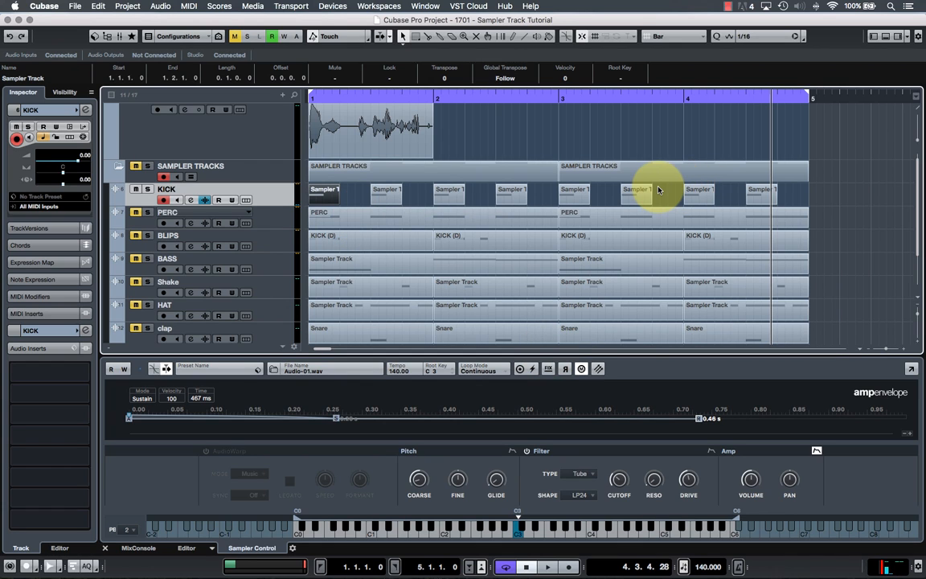
pyautogui.click(134, 190)
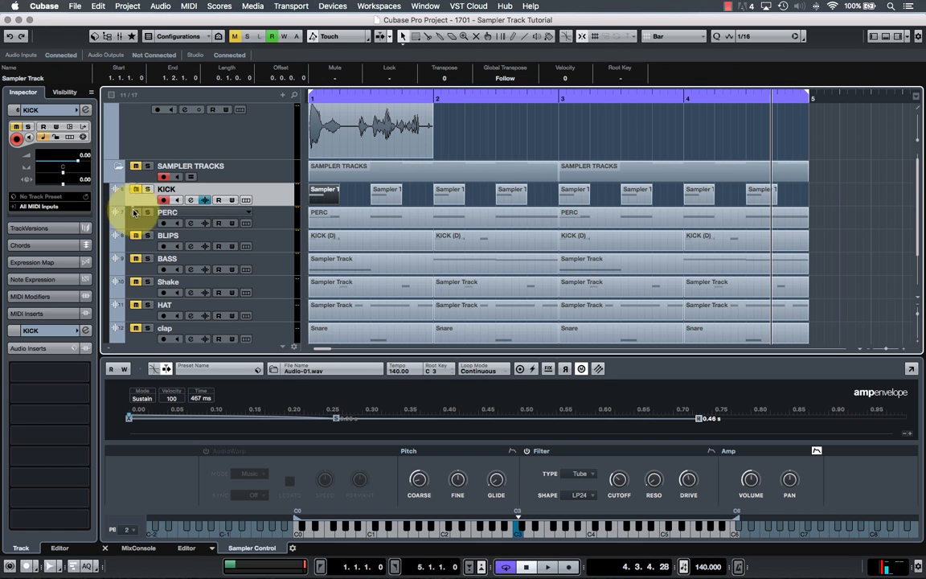
# Select the PERC track, examine its amp envelope in an enlarged view and display its full sample waveform.
pyautogui.click(284, 221)
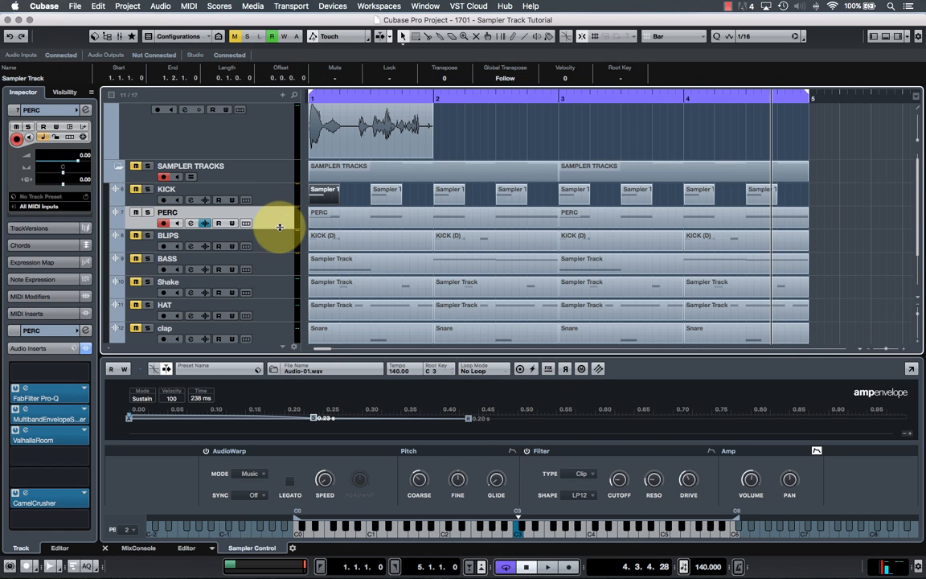
pyautogui.moveTo(277, 229); pyautogui.dragTo(275, 262)
pyautogui.moveTo(289, 354); pyautogui.dragTo(258, 172)
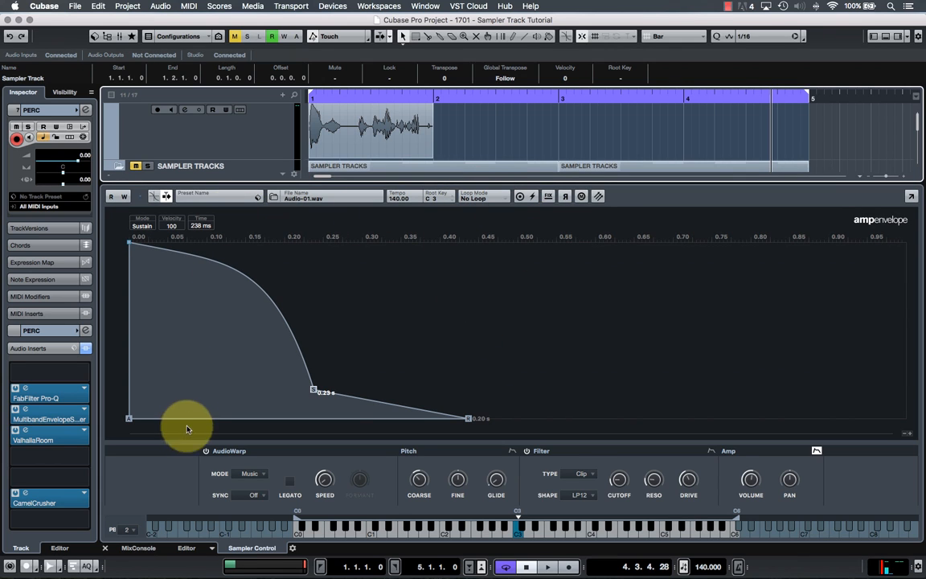
pyautogui.click(817, 450)
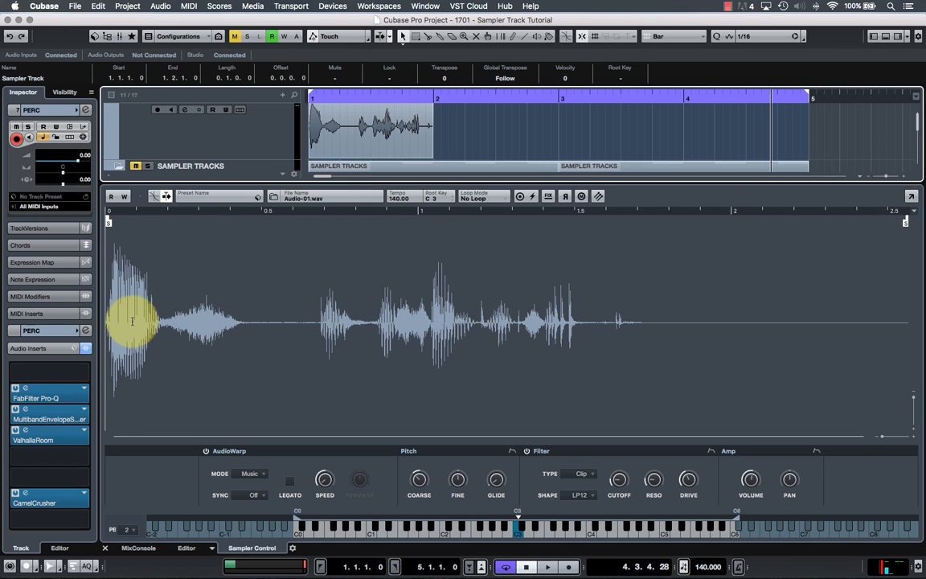
pyautogui.click(131, 321)
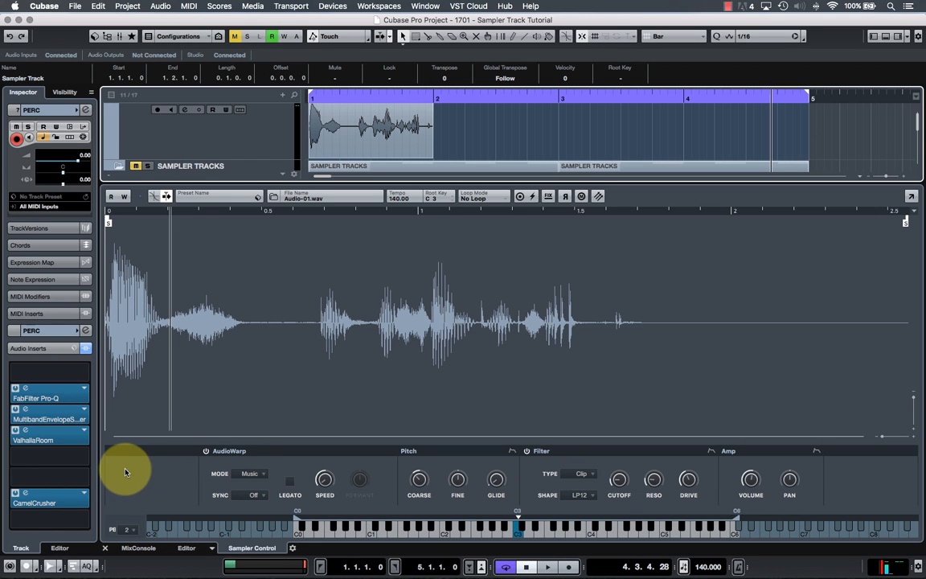
# Solo the PERC track, toggle the bypass on its audio inserts and audition the pattern from the start with the effects active.
pyautogui.click(86, 348)
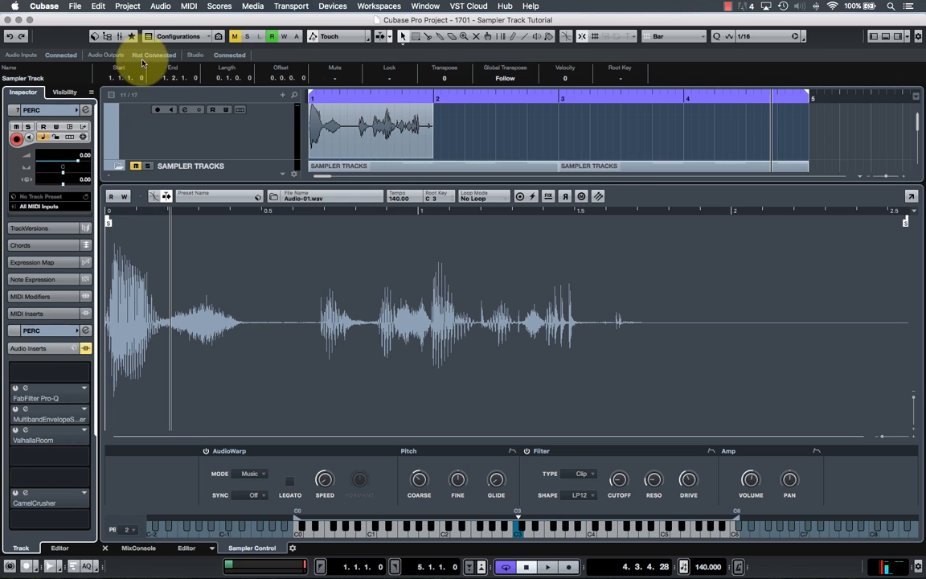
pyautogui.moveTo(170, 186); pyautogui.dragTo(176, 320)
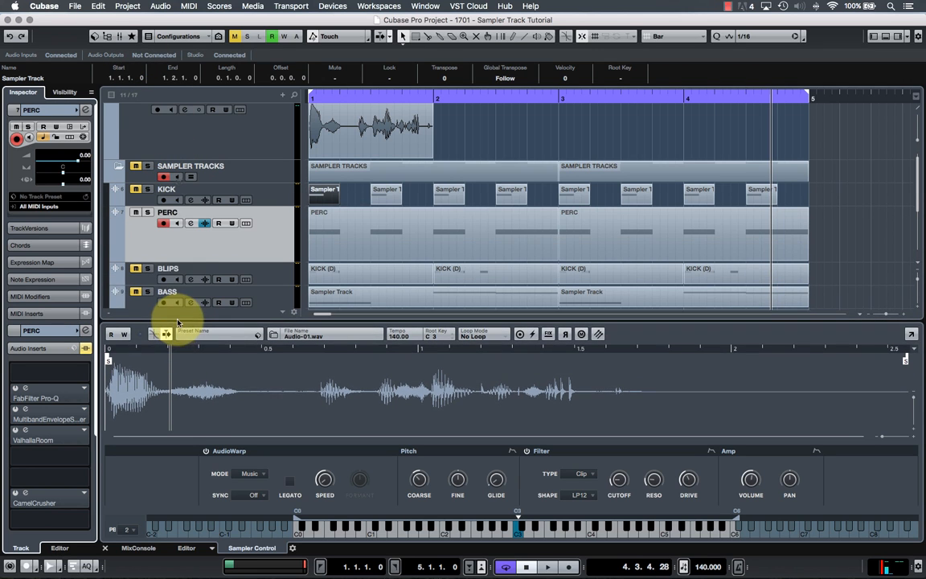
pyautogui.click(147, 212)
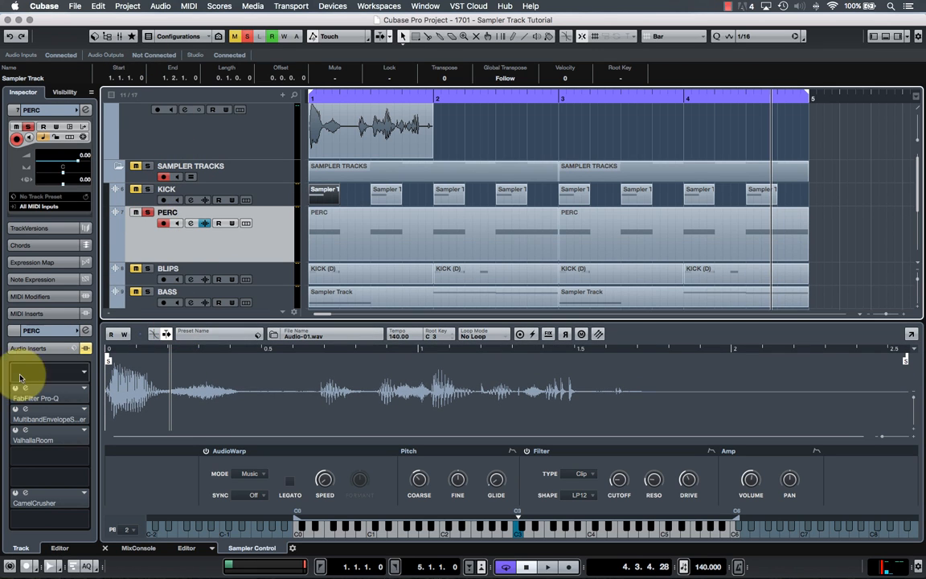
pyautogui.click(84, 350)
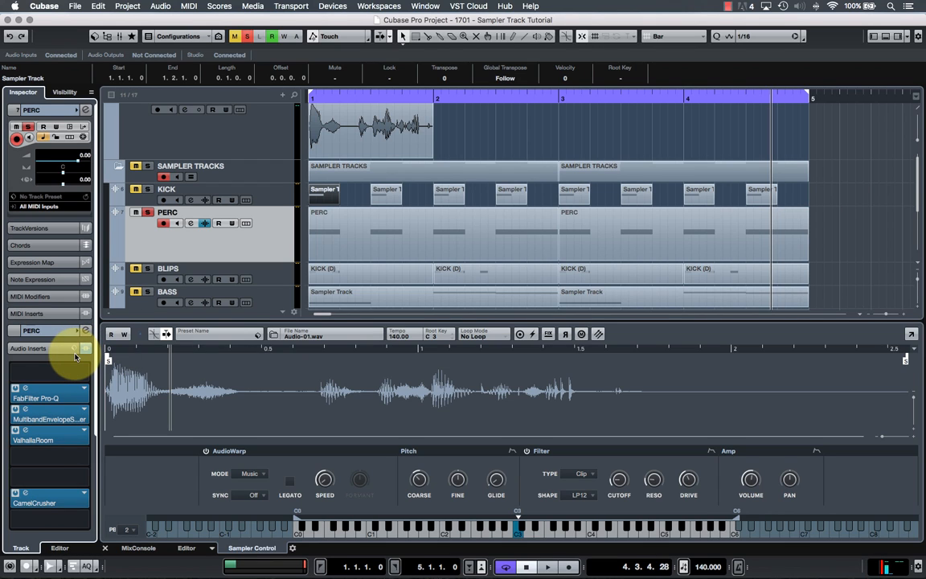
pyautogui.press('.')
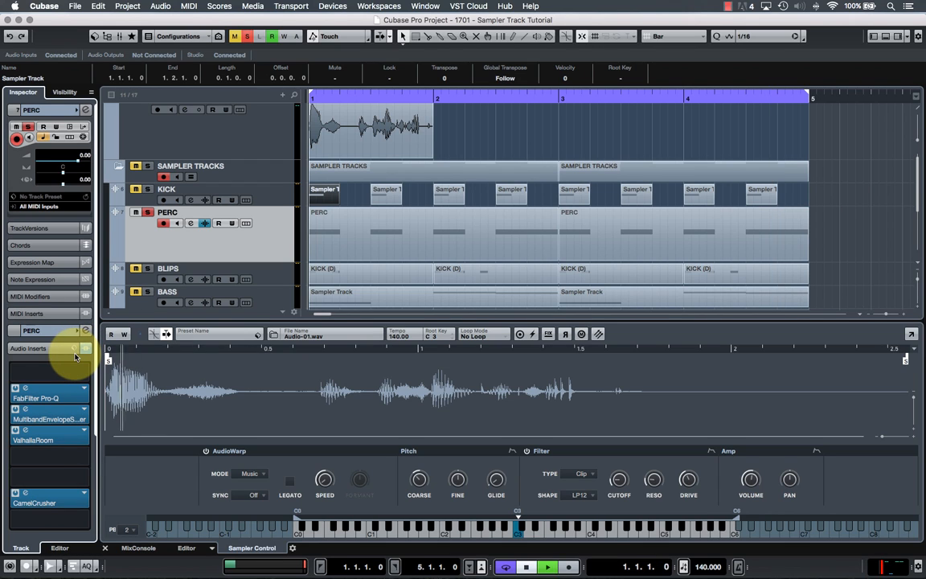
pyautogui.press('space')
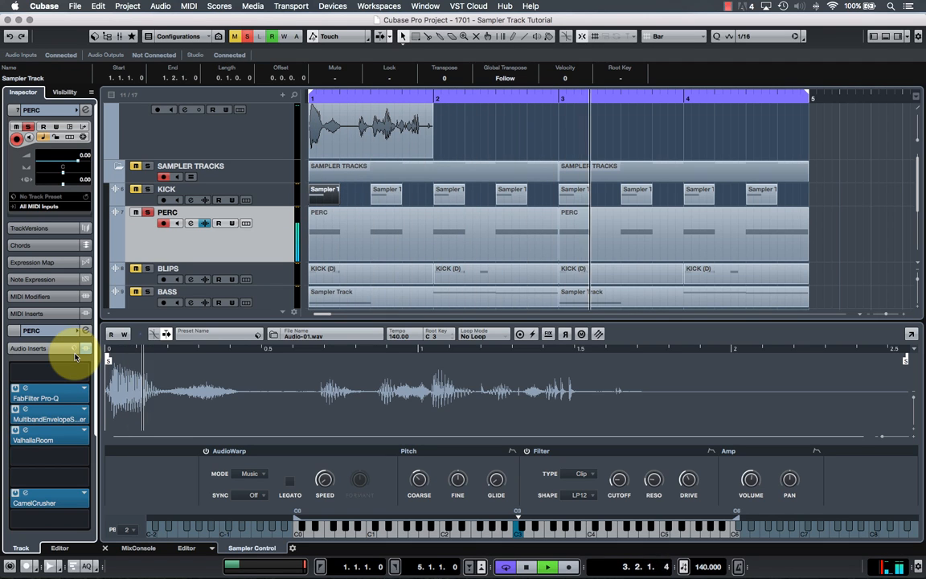
# Inspect the PERC track's FabFilter Pro-Q curve and its MultibandEnvelopeShaper settings, closing each plug-in after viewing.
pyautogui.doubleClick(26, 392)
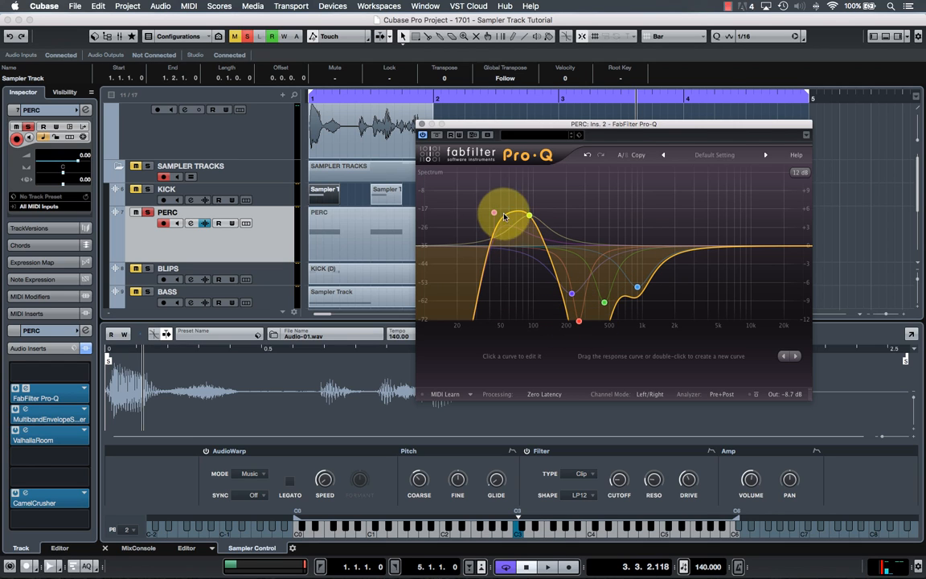
pyautogui.click(423, 126)
pyautogui.click(28, 410)
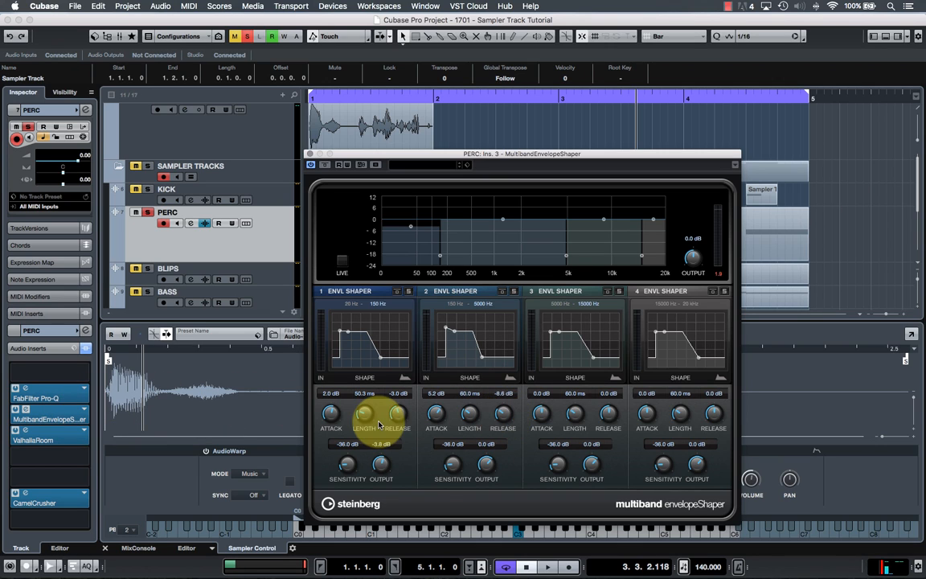
pyautogui.click(309, 155)
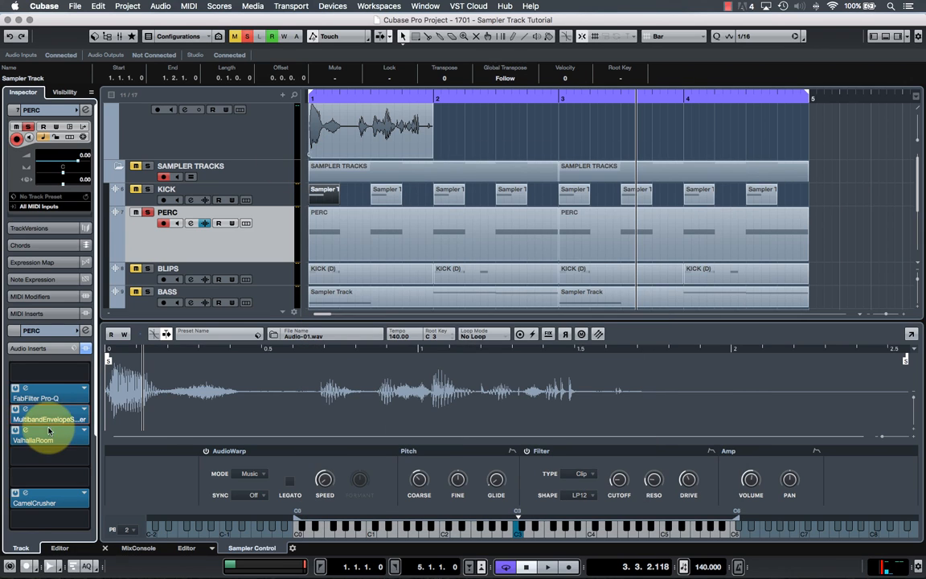
# Inspect the PERC track's ValhallaRoom reverb mix and CamelCrusher compressor settings, closing each plug-in after viewing.
pyautogui.click(22, 432)
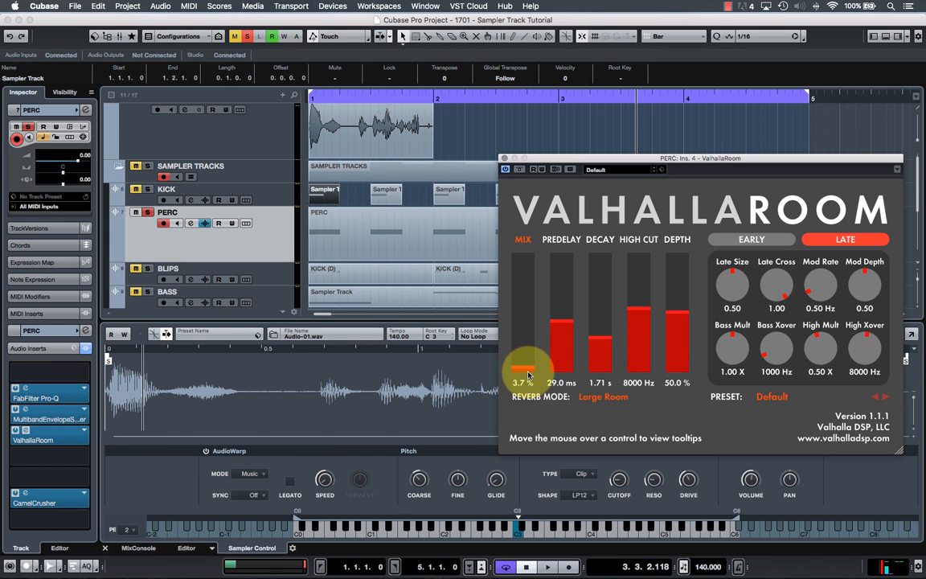
pyautogui.click(504, 158)
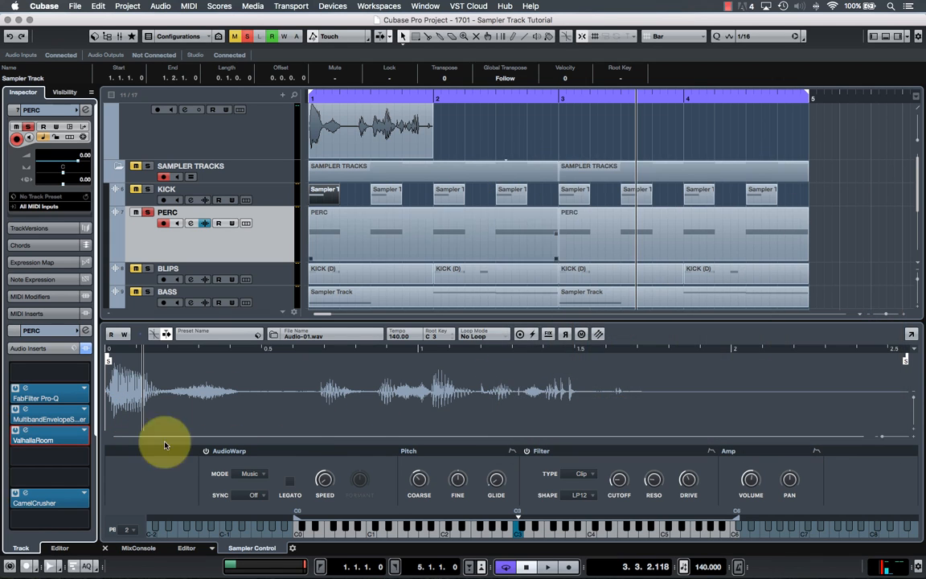
pyautogui.doubleClick(25, 494)
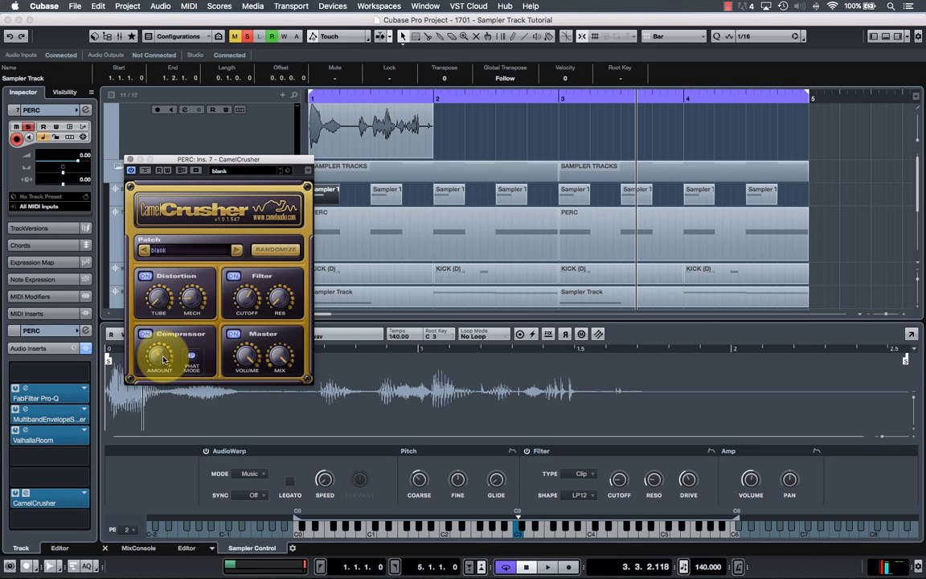
pyautogui.click(129, 159)
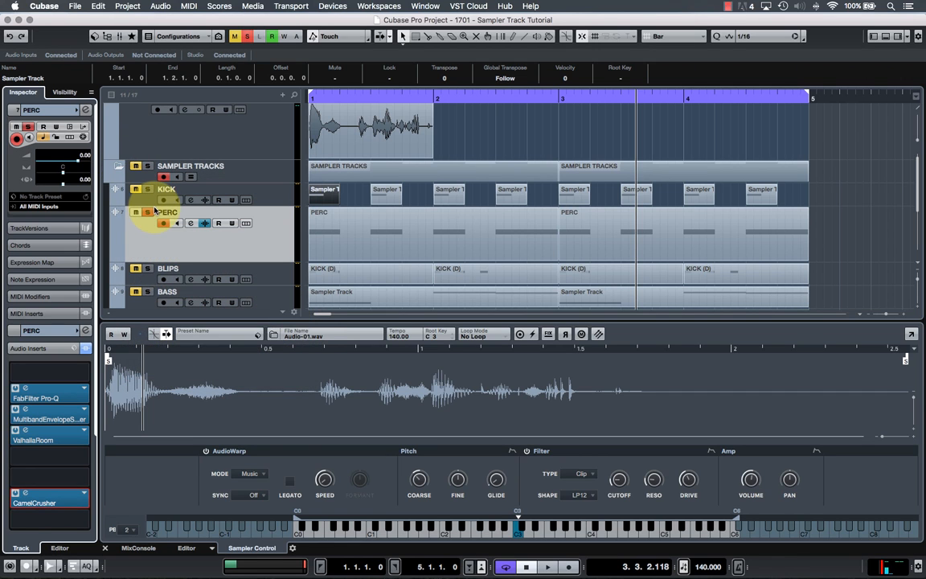
# Play the soloed PERC pattern with its audio inserts bypassed, then reactivate them to compare the sound.
pyautogui.click(86, 347)
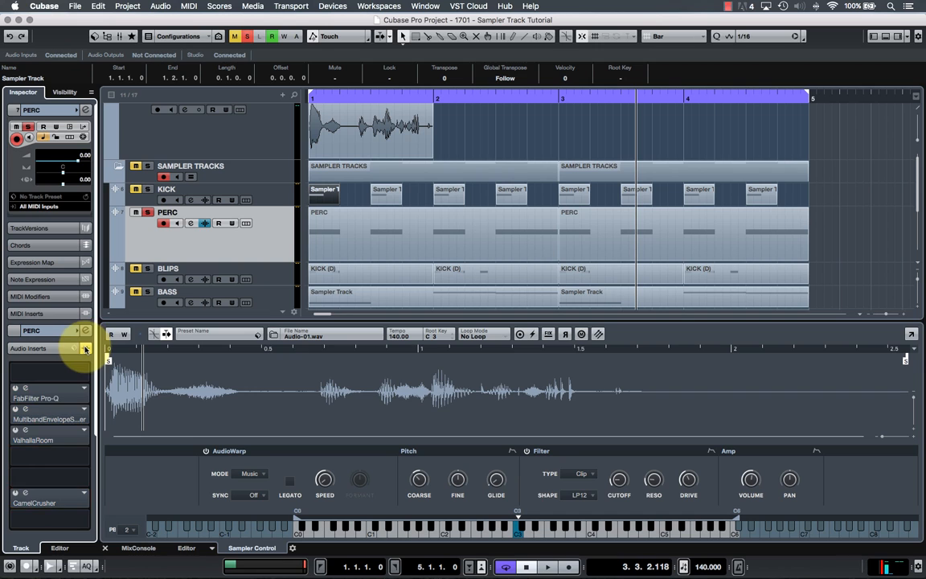
pyautogui.press('space')
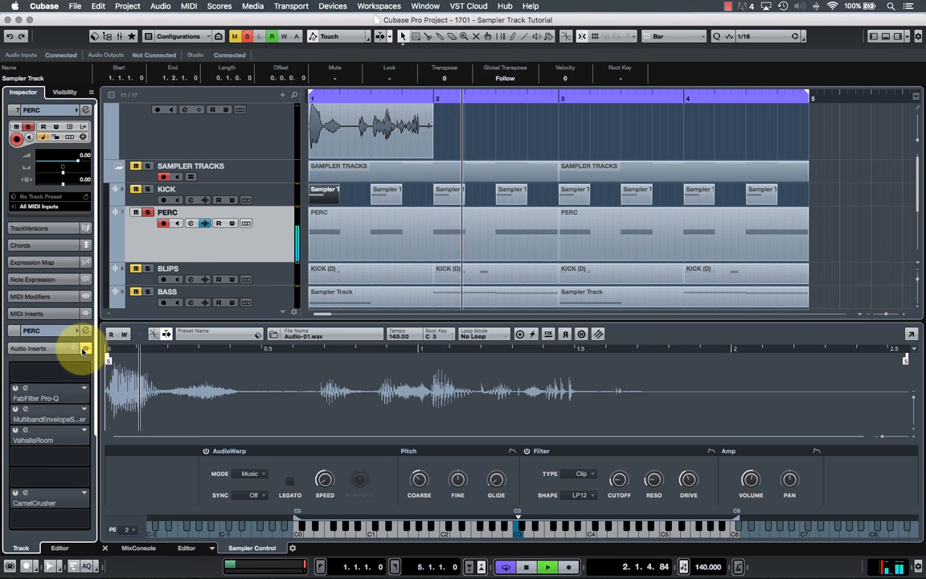
pyautogui.click(85, 349)
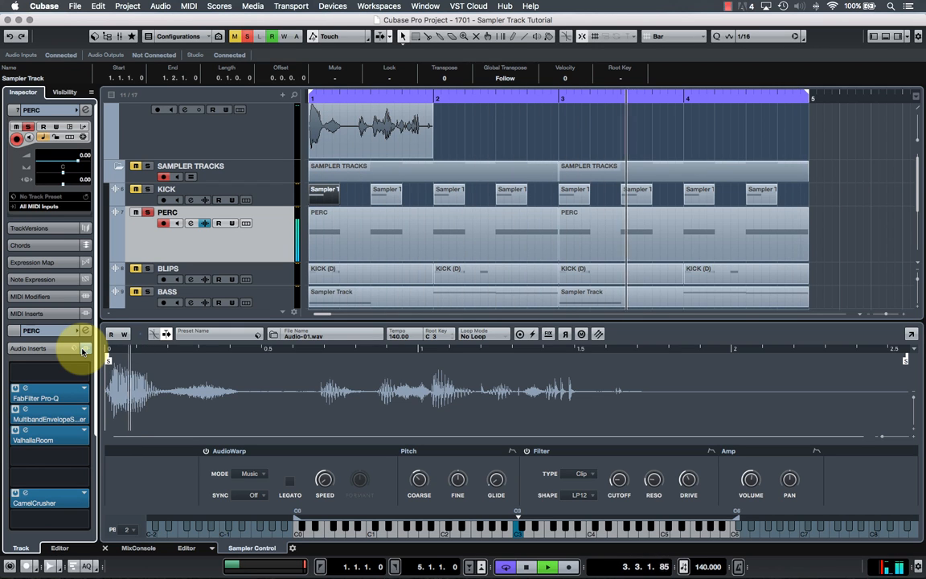
# Bring the KICK in alongside the PERC pattern, then end the PERC solo and mute both tracks.
pyautogui.click(135, 189)
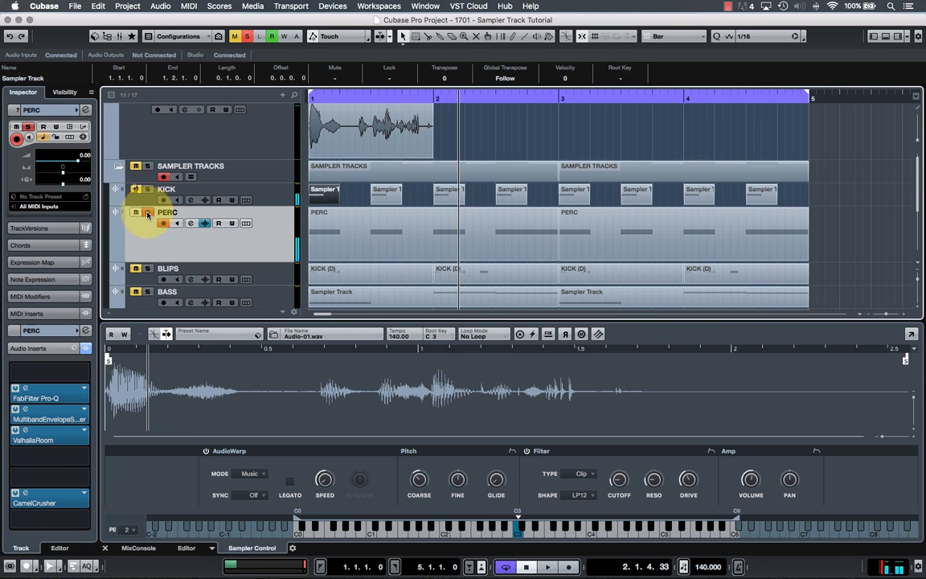
pyautogui.click(135, 213)
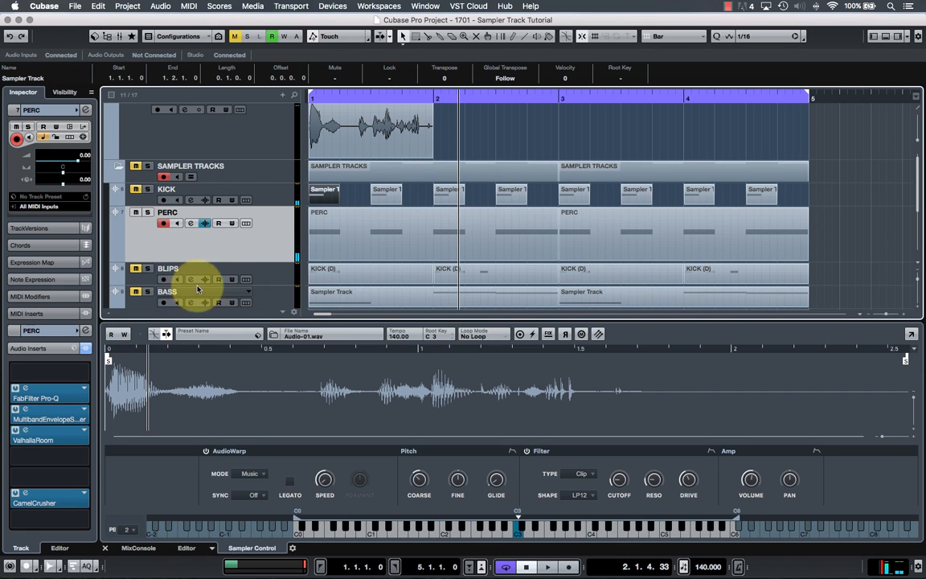
# Select the BLIPS track, switch from its filter envelope to the sample waveform and audition its pattern.
pyautogui.moveTo(201, 321); pyautogui.dragTo(203, 307)
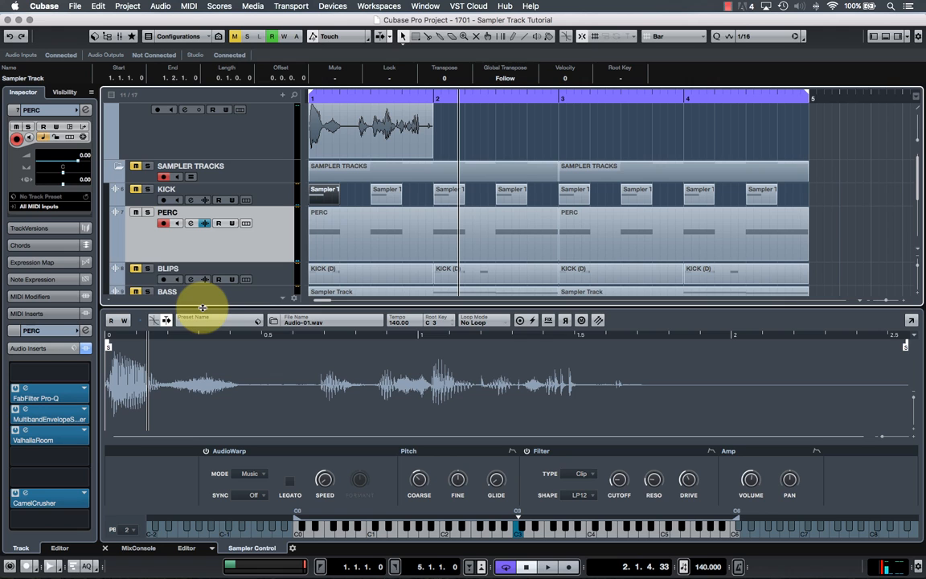
pyautogui.click(182, 277)
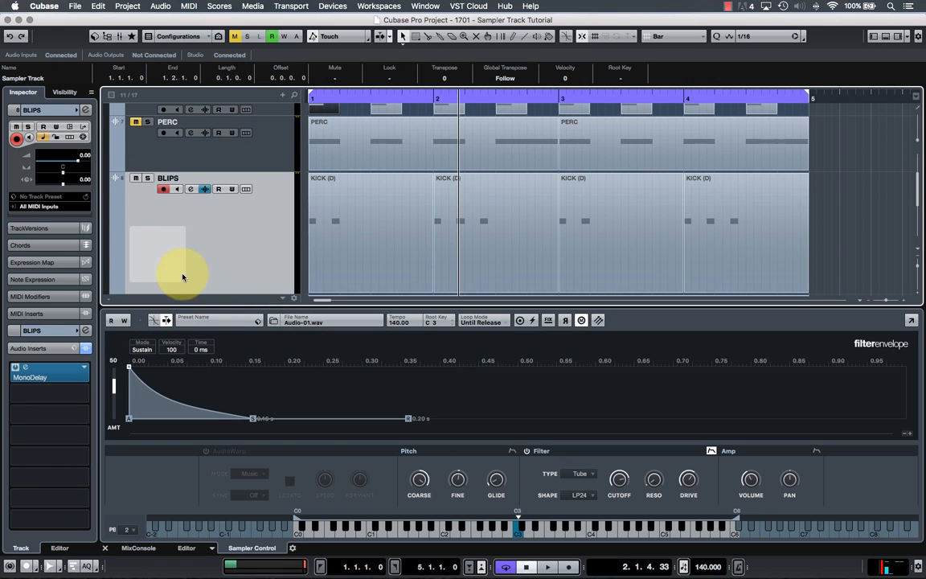
pyautogui.click(710, 450)
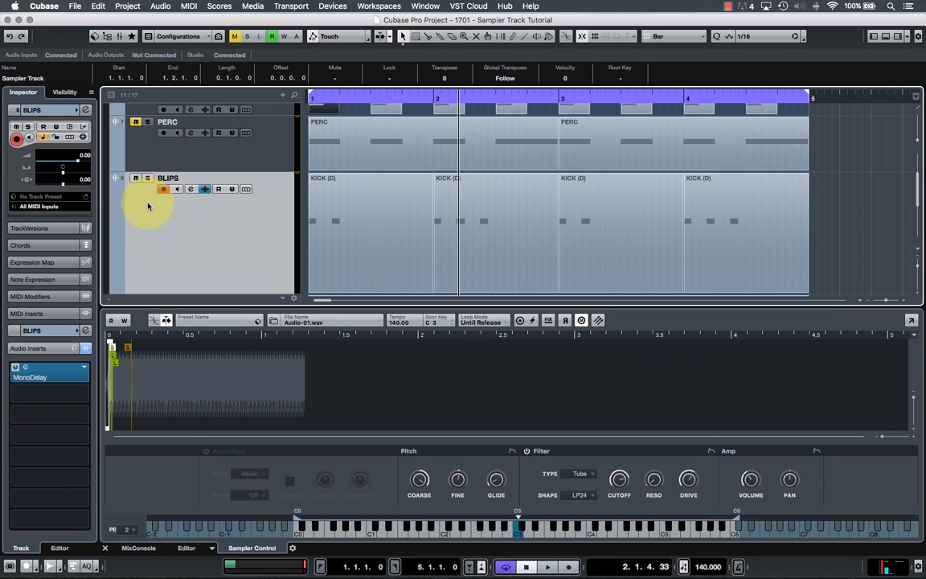
pyautogui.press('space')
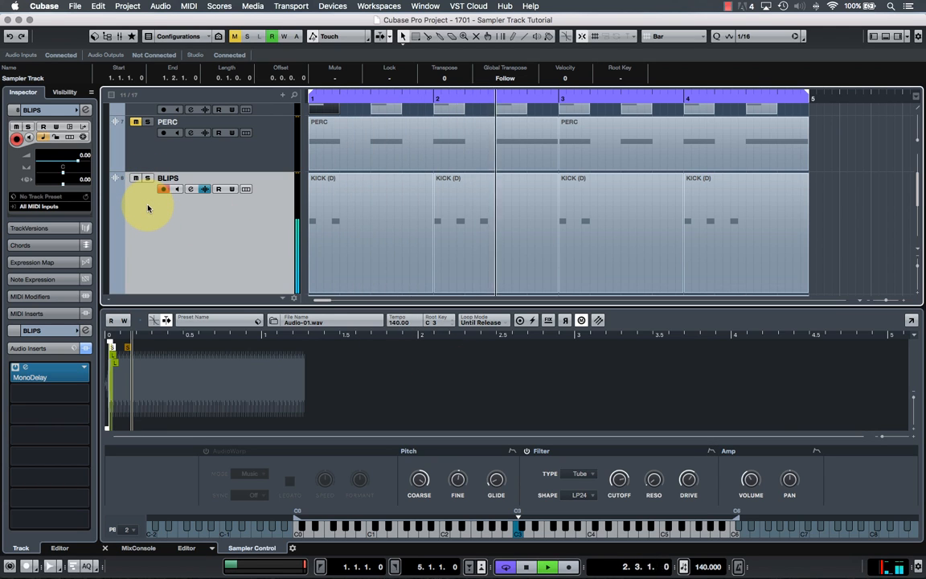
pyautogui.press('space')
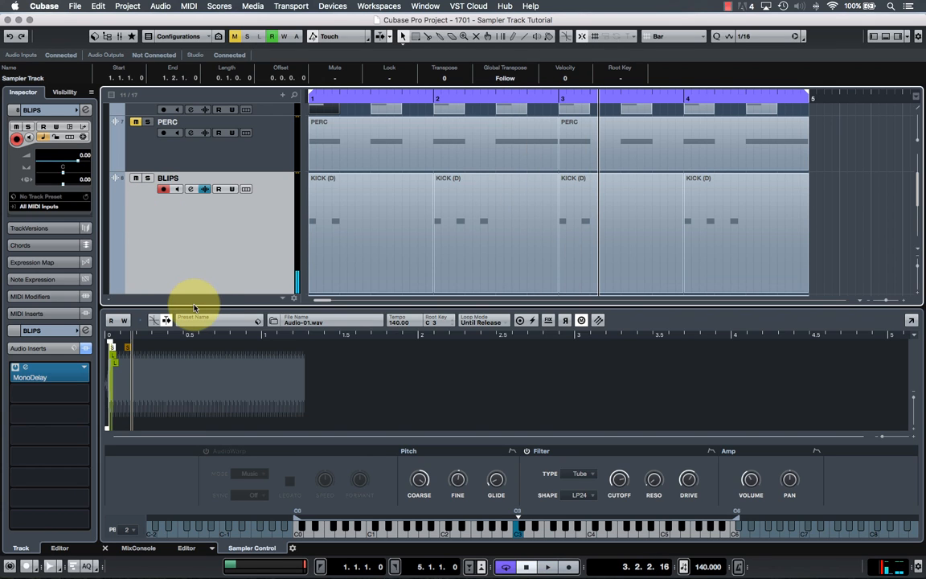
# Examine the start of the BLIPS sample in close view, focusing on its short loop region.
pyautogui.moveTo(195, 306); pyautogui.dragTo(197, 259)
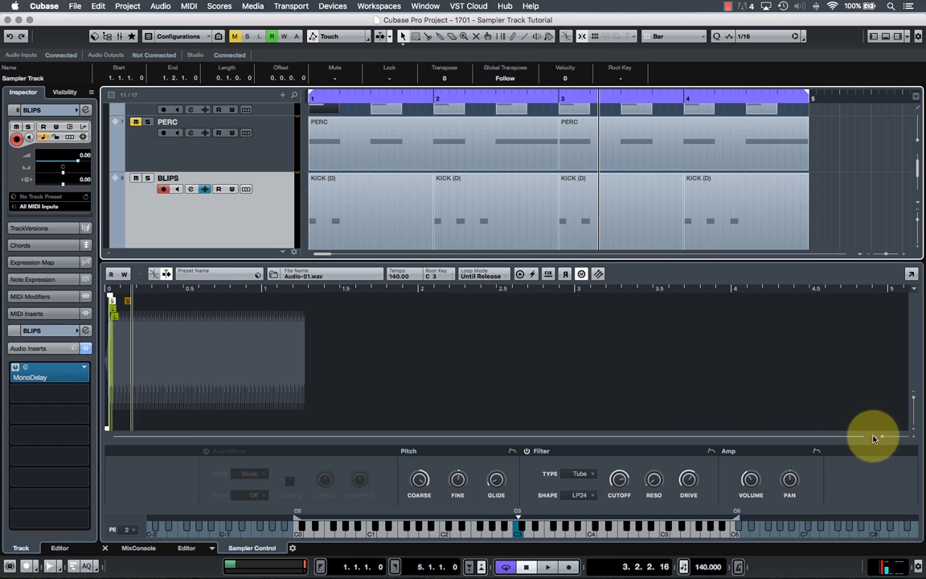
pyautogui.moveTo(884, 440); pyautogui.dragTo(893, 436)
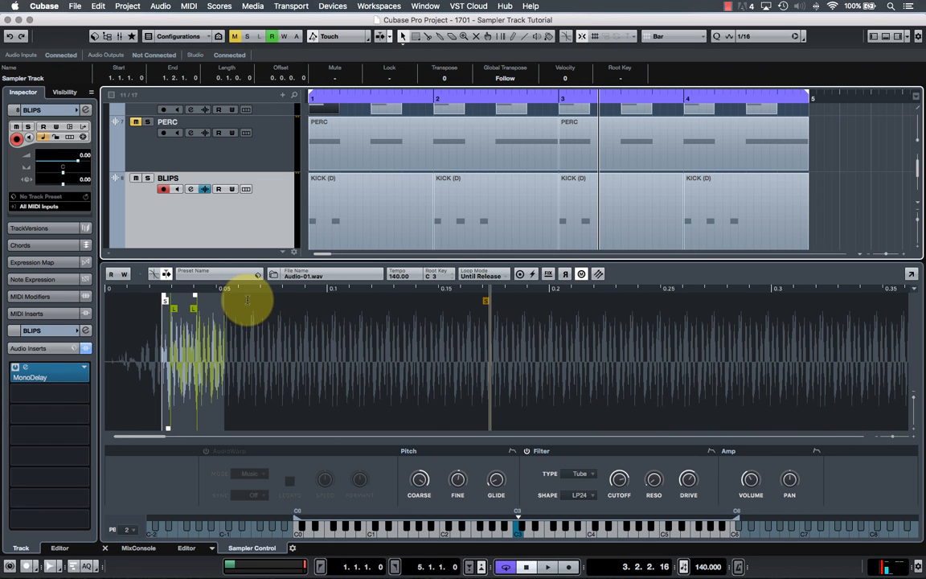
pyautogui.moveTo(219, 260); pyautogui.dragTo(218, 283)
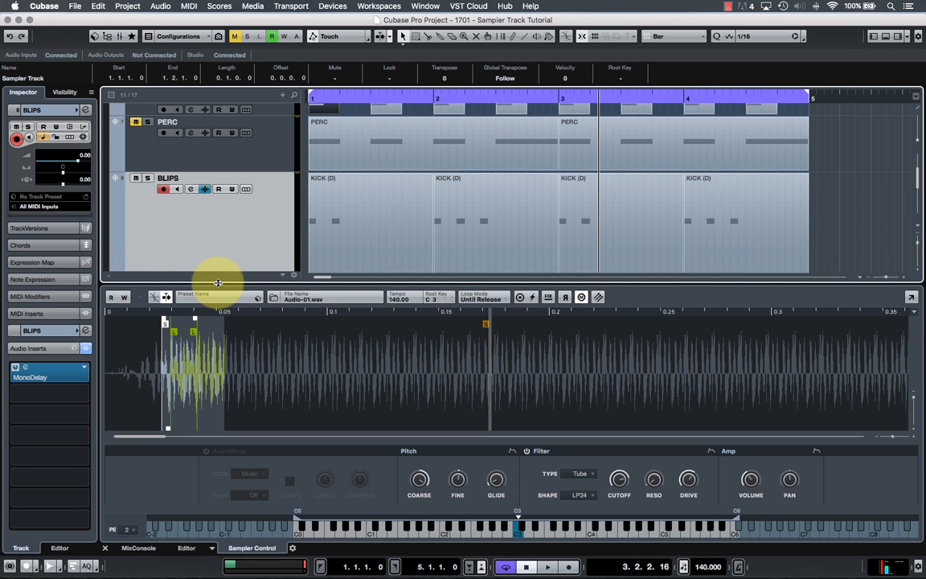
# Select the KICK track again to view its sampler settings and amp envelope.
pyautogui.scroll(2, 223, 263)
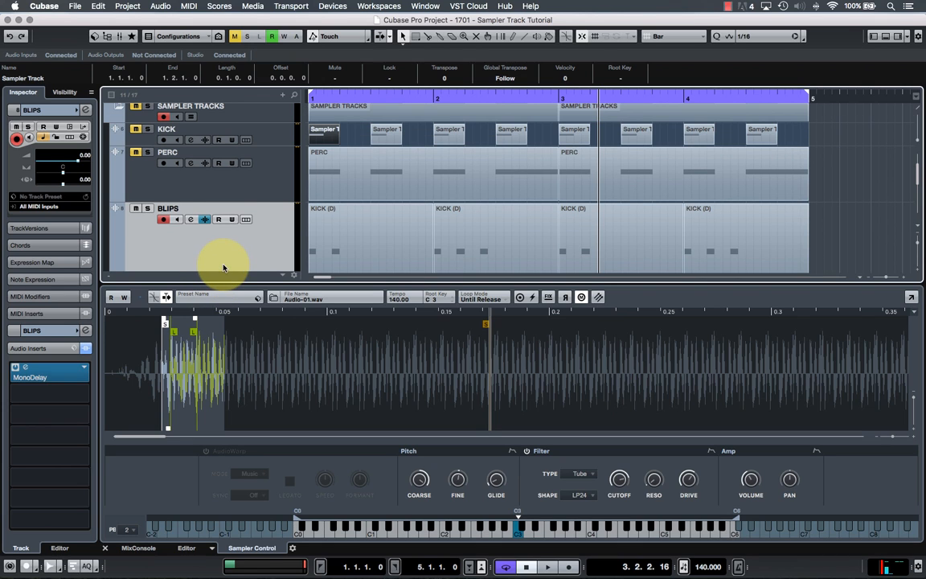
pyautogui.click(228, 130)
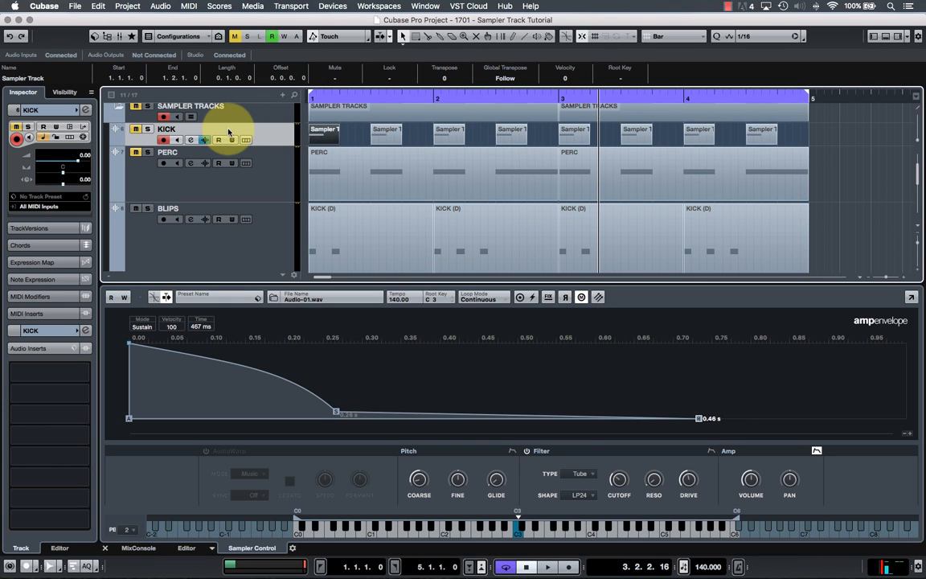
# Compare the short loop at the start of the KICK sample with the BLIPS waveform, and check the BLIPS coarse pitch.
pyautogui.click(816, 453)
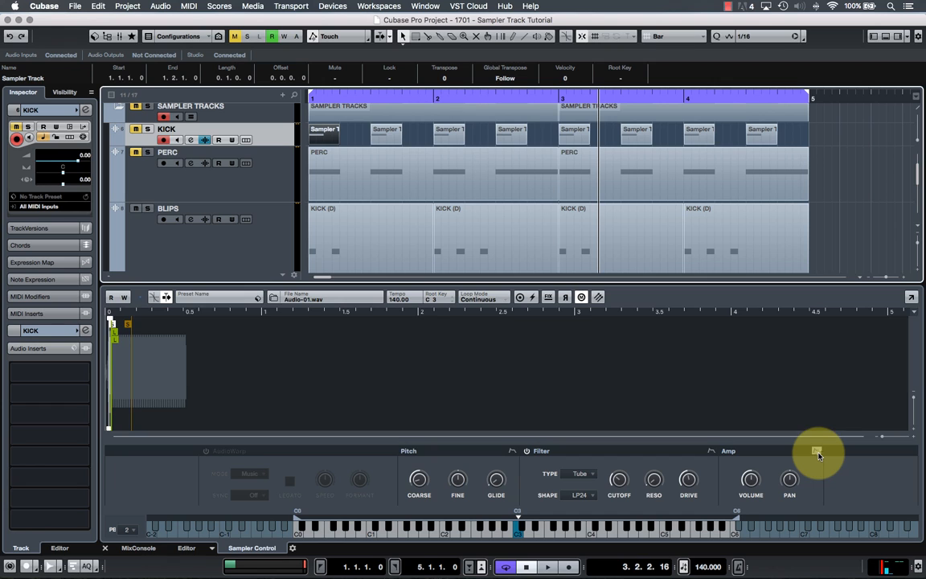
pyautogui.moveTo(890, 437); pyautogui.dragTo(893, 438)
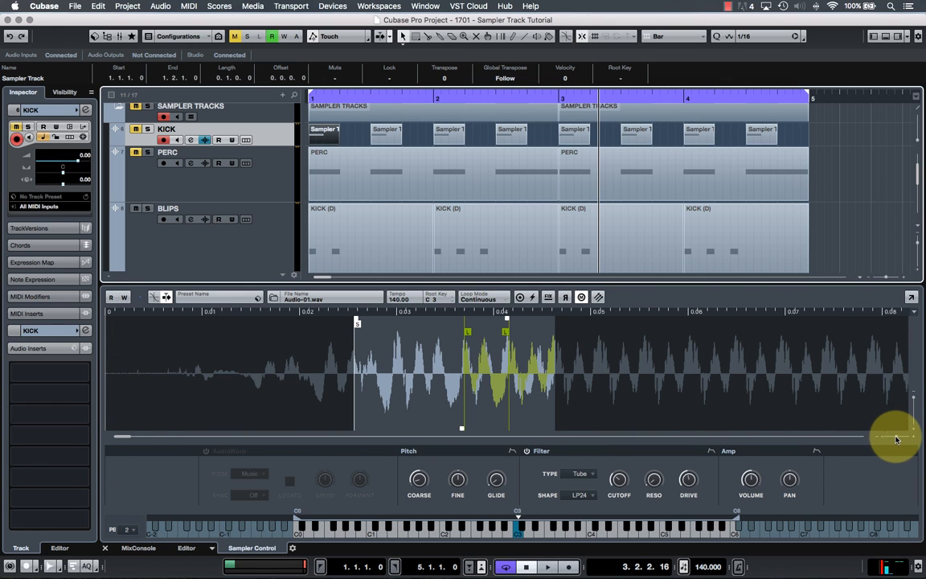
pyautogui.click(170, 240)
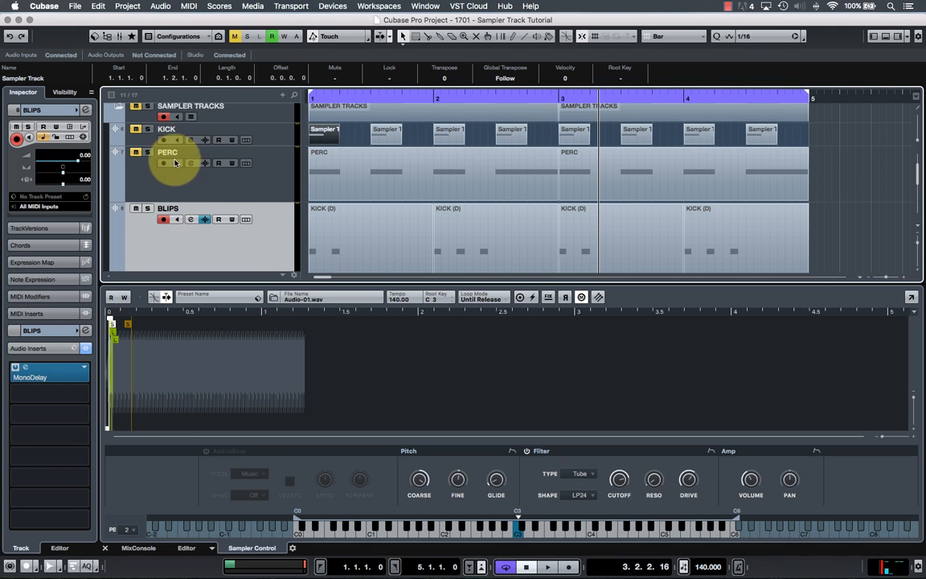
pyautogui.click(173, 133)
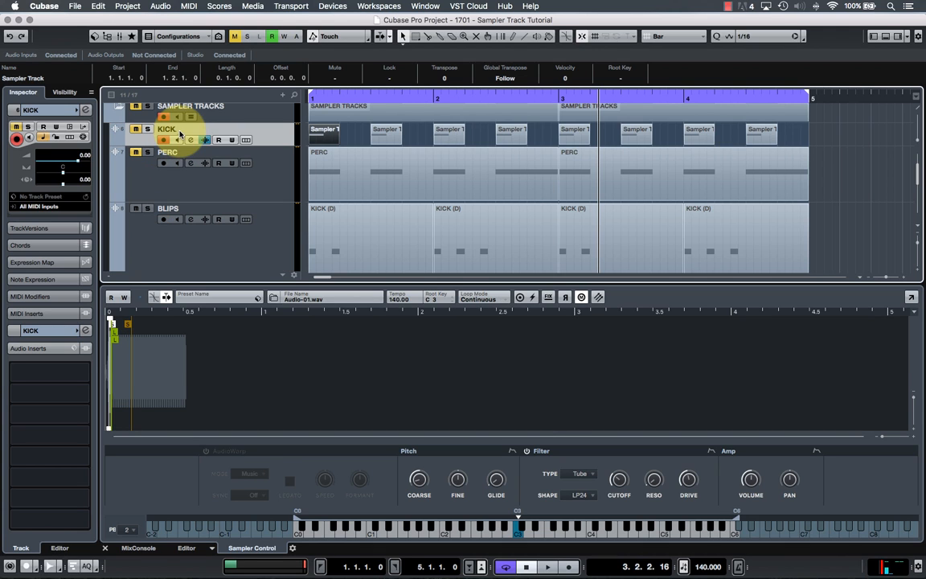
pyautogui.click(222, 241)
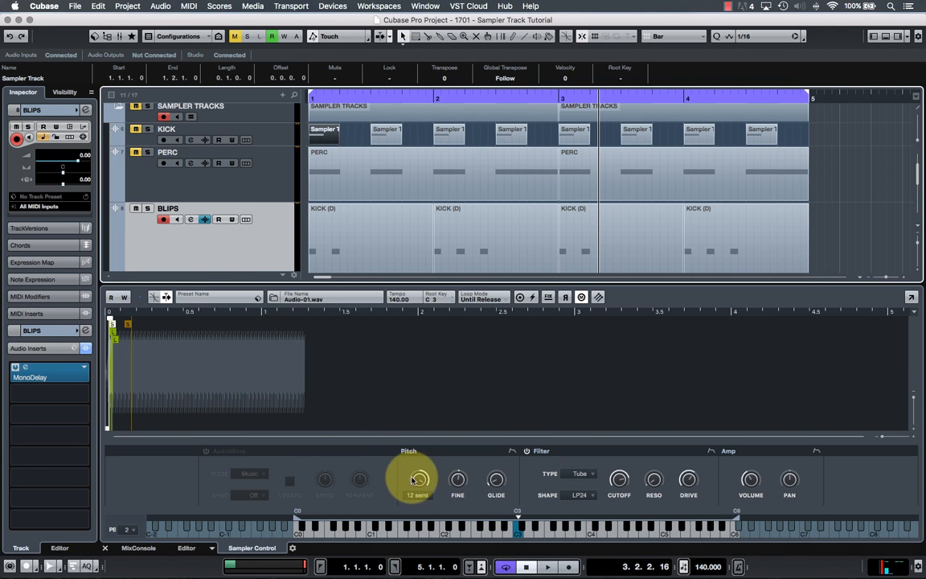
pyautogui.moveTo(419, 482)
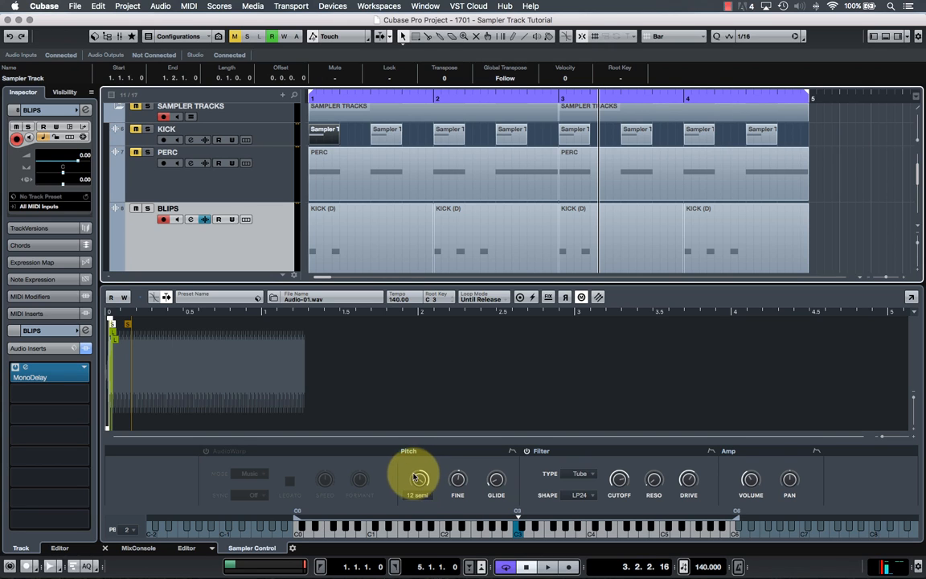
# Review the MonoDelay insert settings on BLIPS, close the plug-in and audition the BLIPS pattern.
pyautogui.click(25, 368)
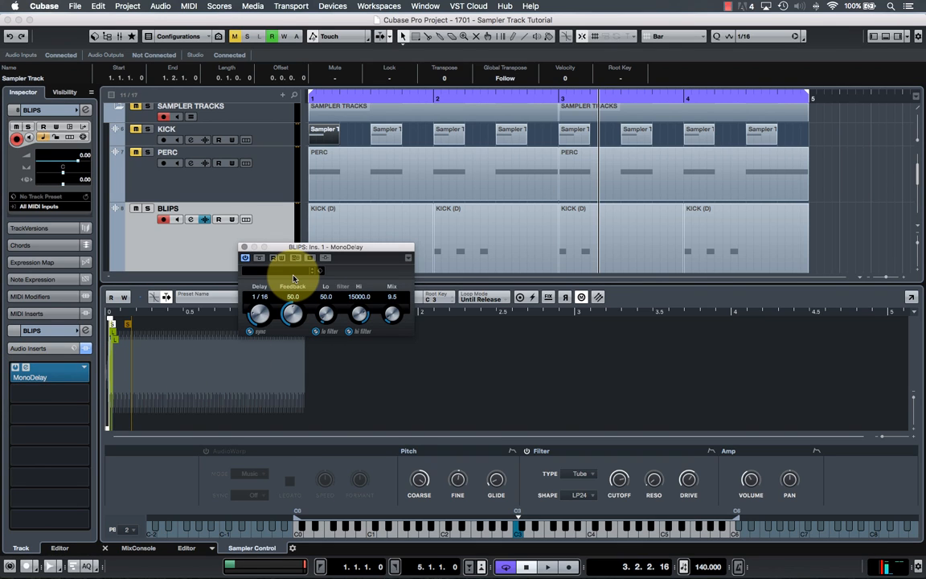
pyautogui.moveTo(299, 249); pyautogui.dragTo(304, 271)
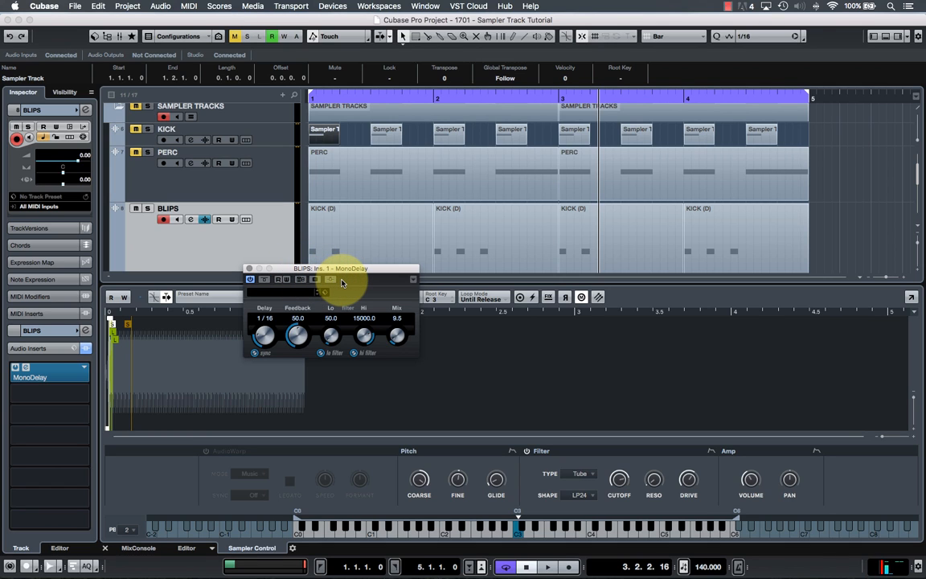
pyautogui.click(249, 267)
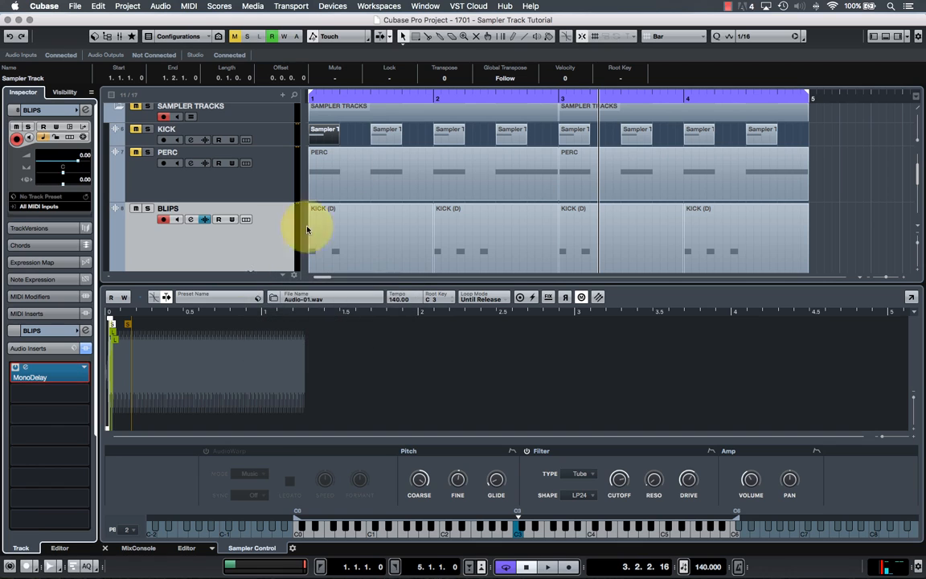
pyautogui.click(323, 98)
pyautogui.press('space')
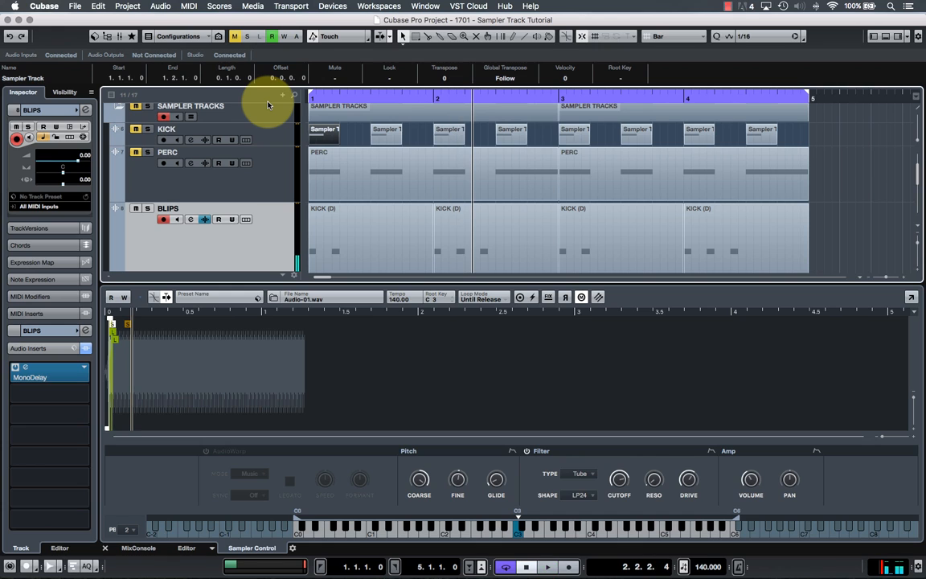
# Mute the BLIPS track and select the BASS track to view its sampler settings.
pyautogui.click(137, 209)
pyautogui.scroll(-4, 149, 221)
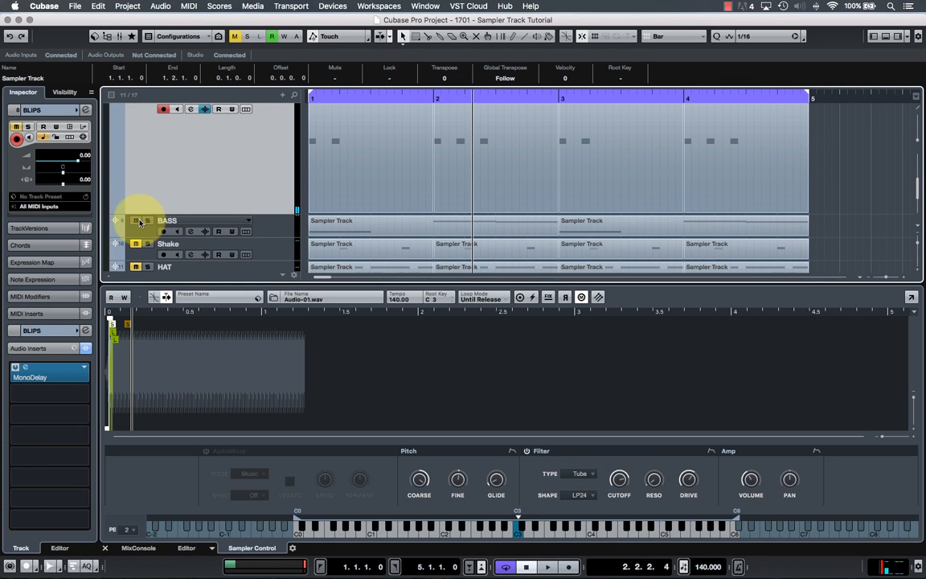
pyautogui.click(138, 228)
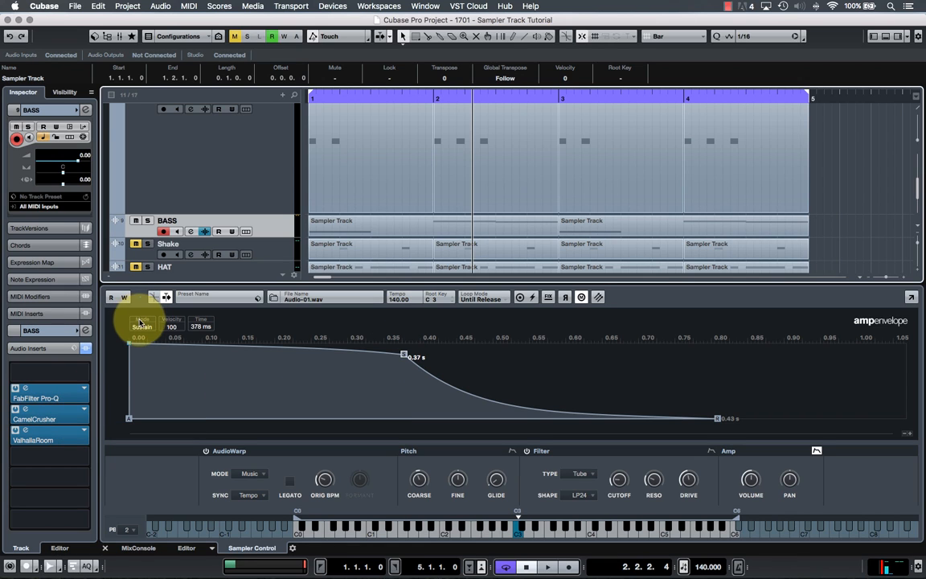
# Solo the BASS track and audition its pattern, stopping playback after a few bars.
pyautogui.click(147, 220)
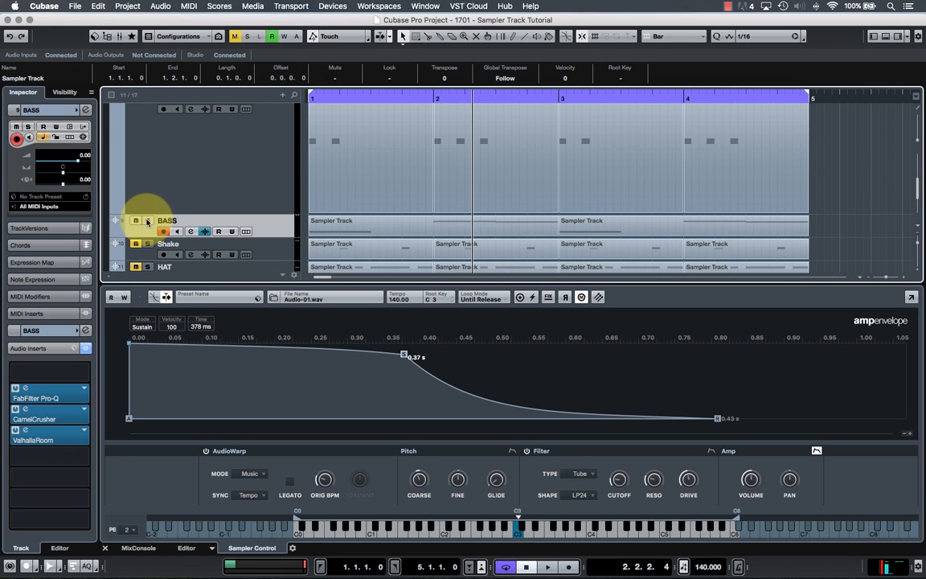
pyautogui.scroll(1, 161, 217)
pyautogui.scroll(-1, 161, 217)
pyautogui.press('space')
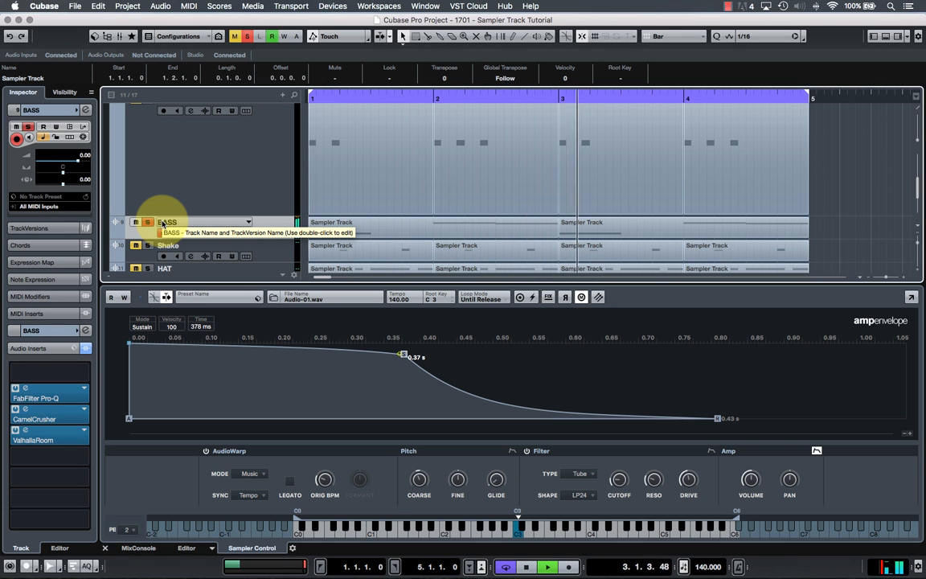
pyautogui.press('space')
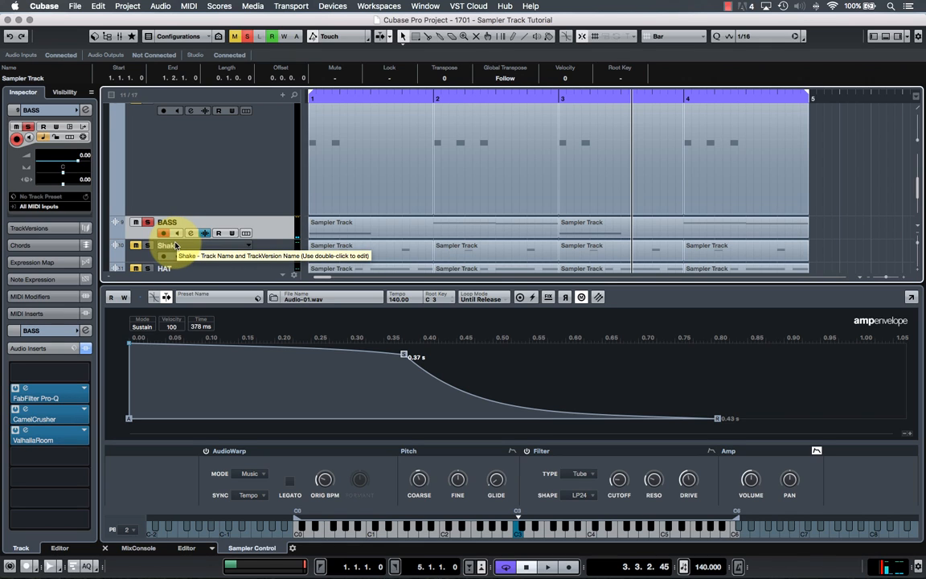
# Examine the BASS filter envelope and the settings of its FabFilter Pro-Q, CamelCrusher and ValhallaRoom inserts.
pyautogui.click(711, 450)
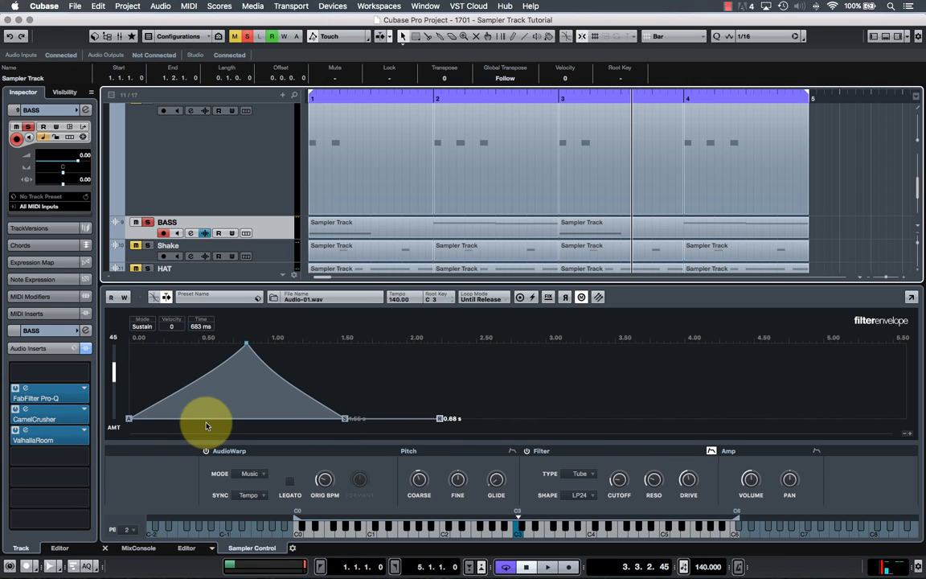
pyautogui.click(25, 391)
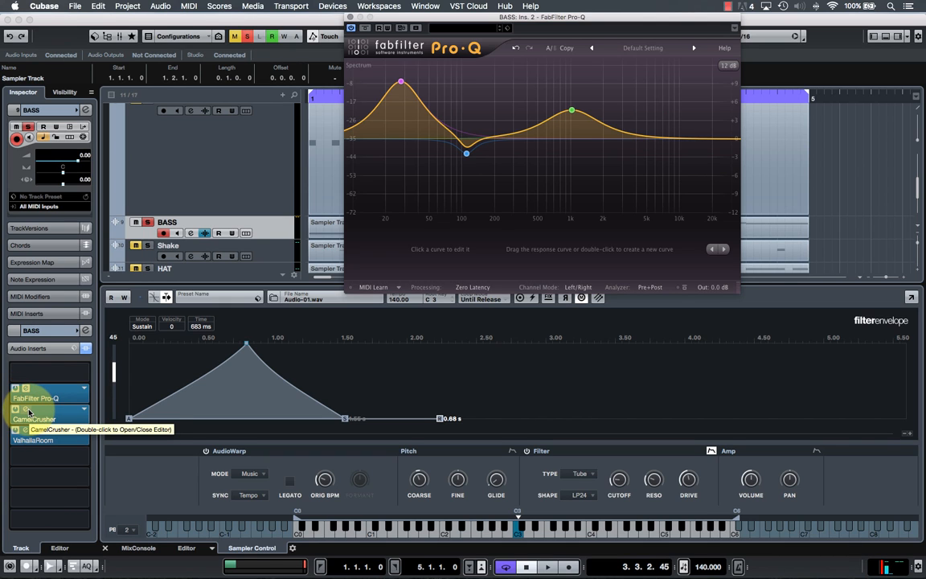
pyautogui.doubleClick(29, 412)
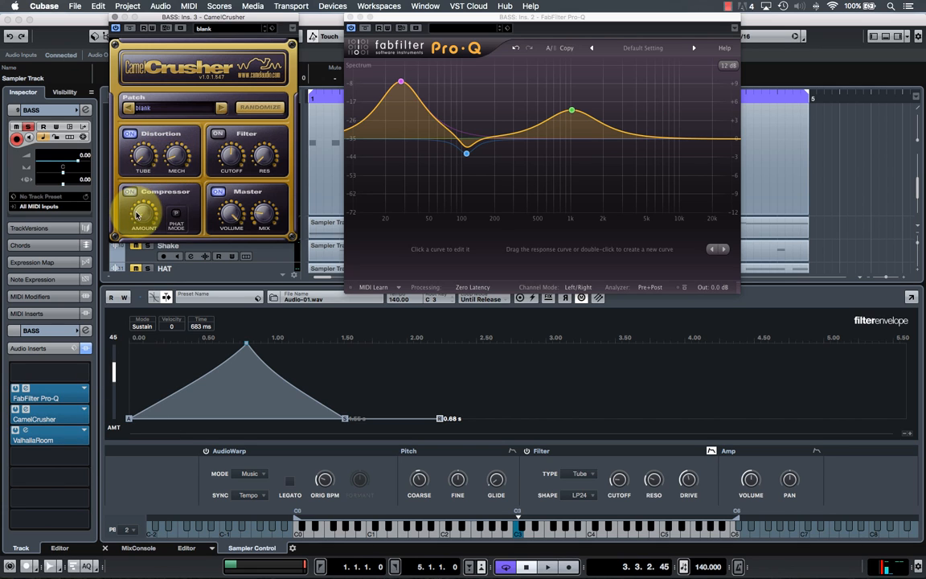
pyautogui.click(130, 191)
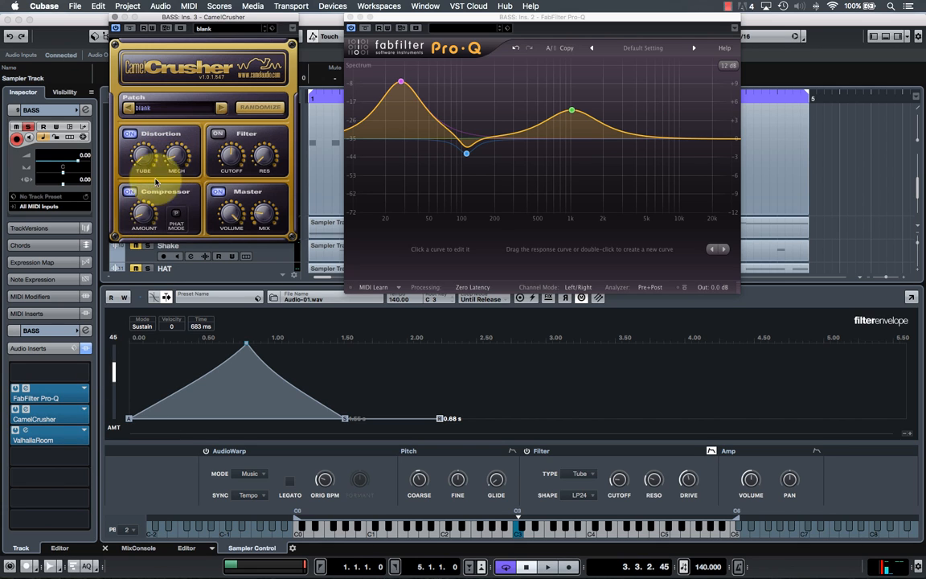
pyautogui.click(114, 17)
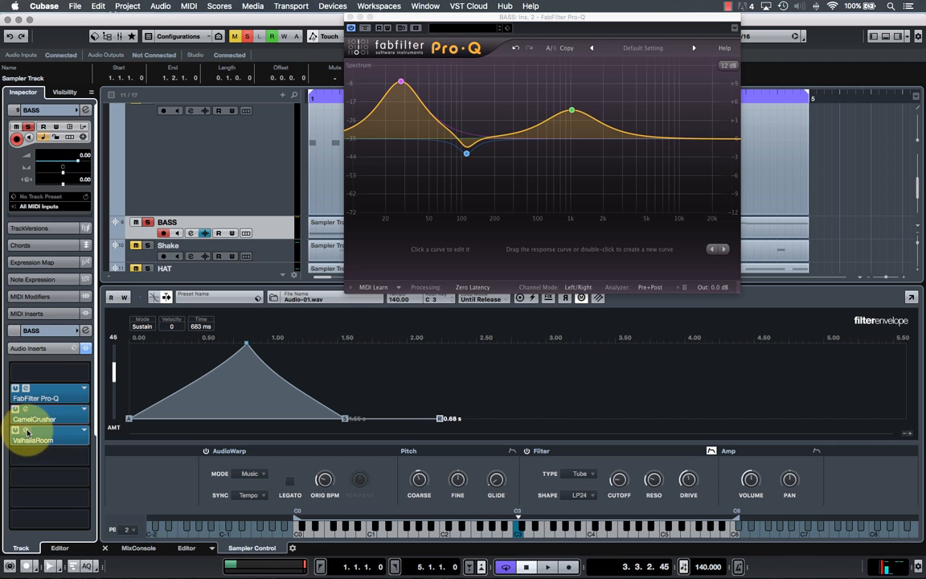
pyautogui.click(30, 432)
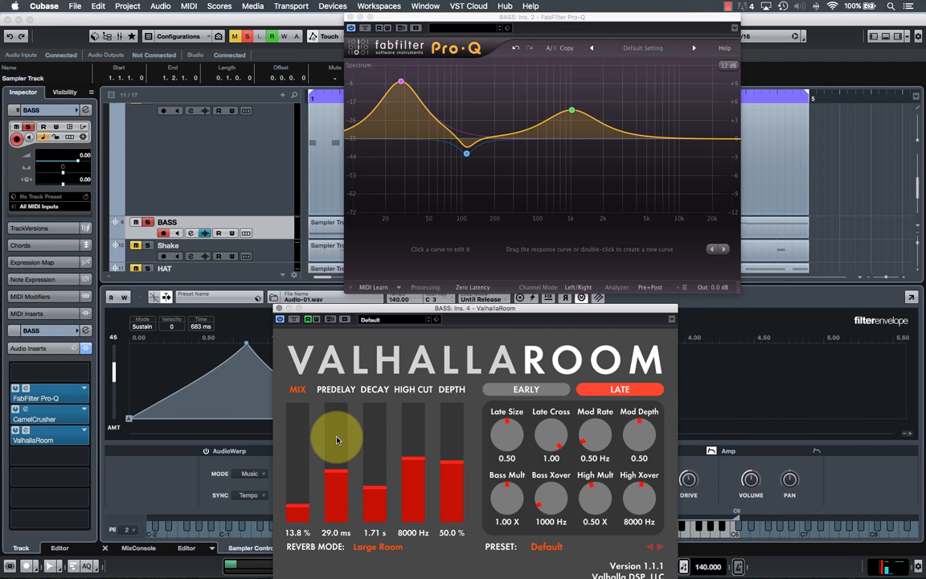
pyautogui.click(279, 309)
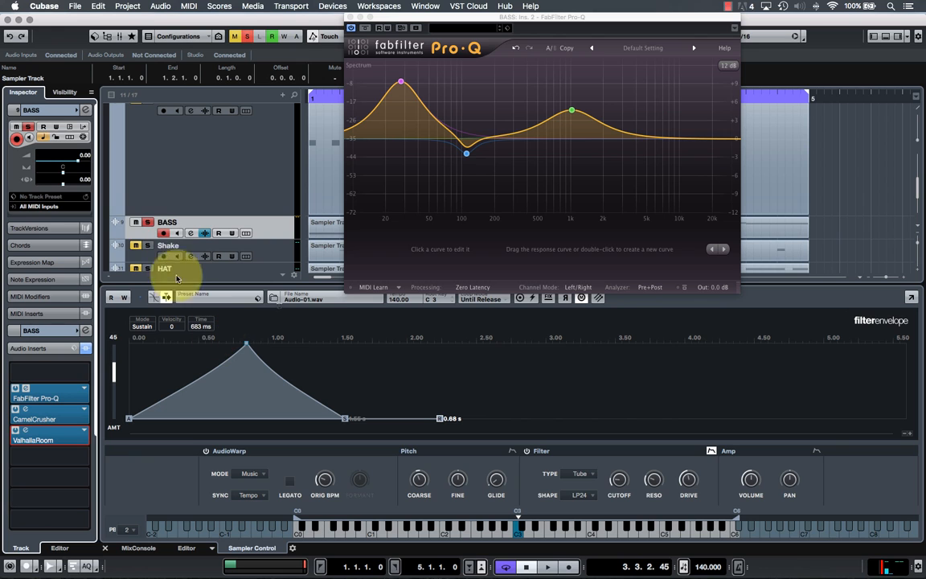
# Bypass all audio inserts on BASS, close the FabFilter Pro-Q editor and audition the unprocessed sound.
pyautogui.click(85, 348)
pyautogui.click(350, 17)
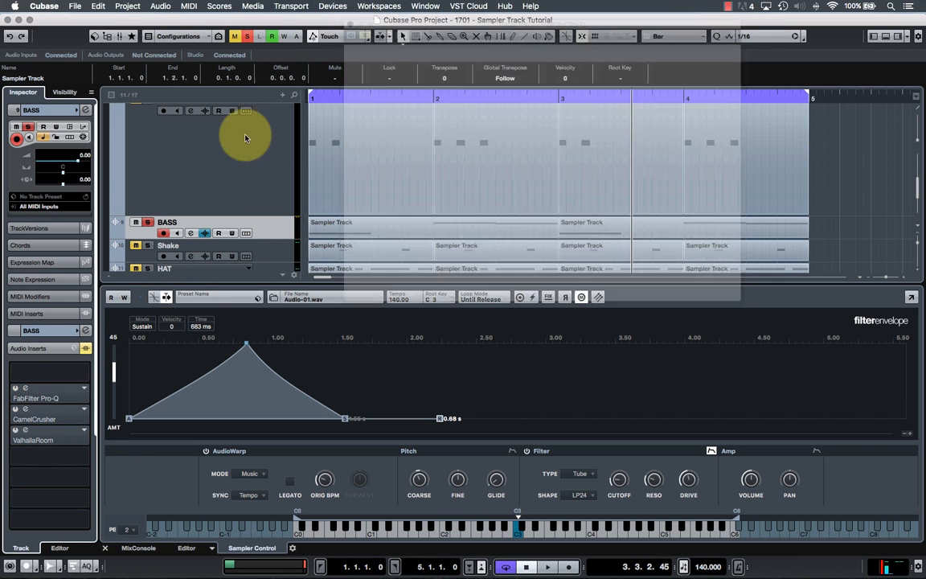
pyautogui.press('space')
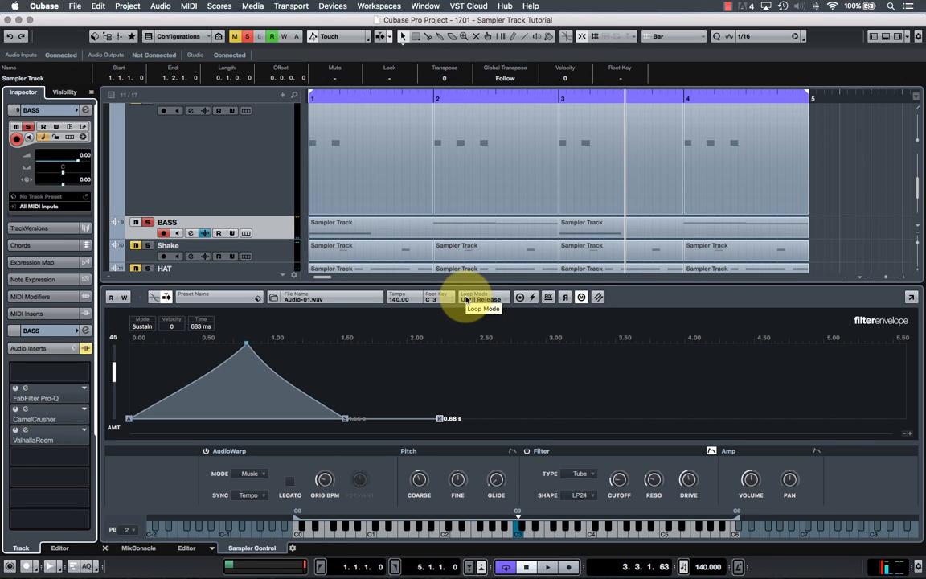
# Check the BASS loop mode options, then examine its sample waveform and short loop region in an enlarged sampler view.
pyautogui.click(467, 301)
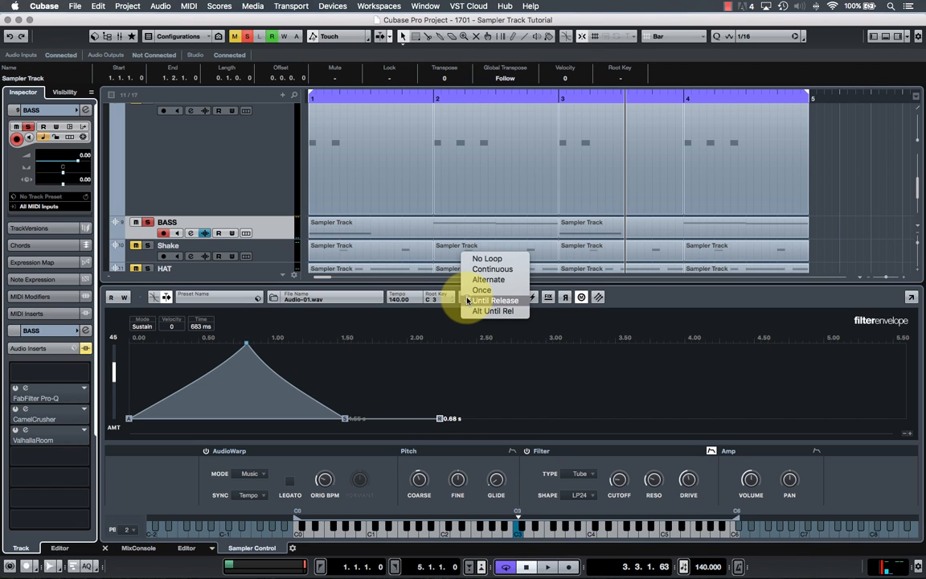
pyautogui.click(451, 289)
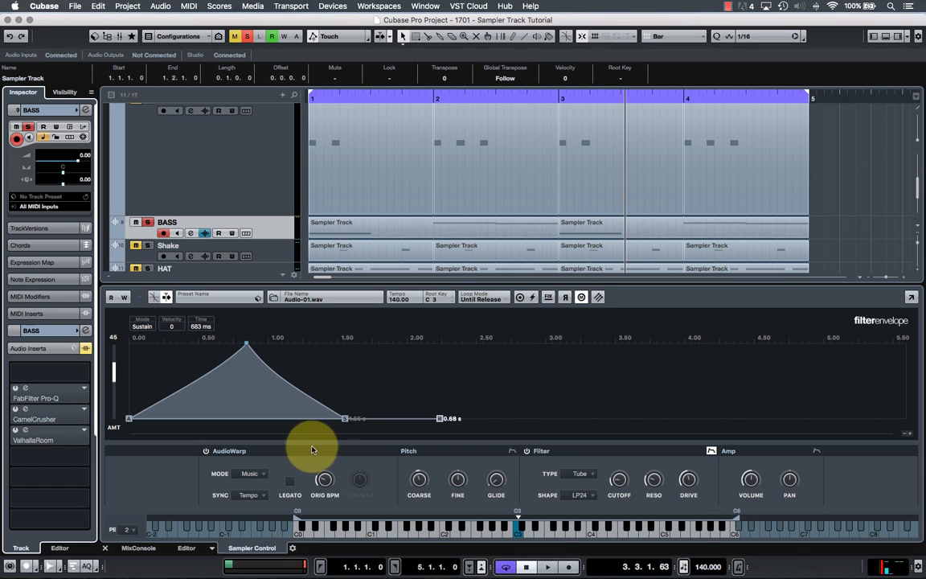
pyautogui.click(707, 452)
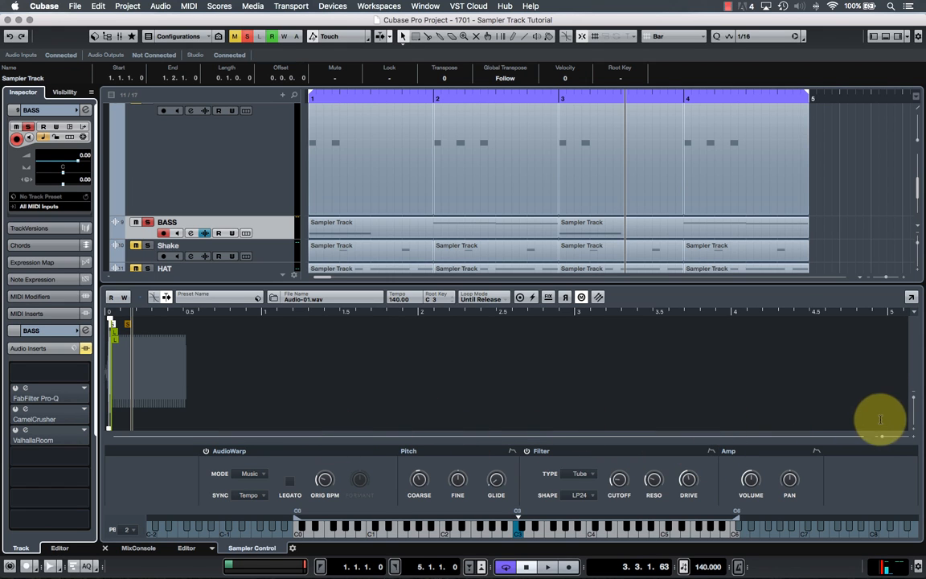
pyautogui.moveTo(887, 439); pyautogui.dragTo(136, 439)
pyautogui.moveTo(176, 284); pyautogui.dragTo(182, 203)
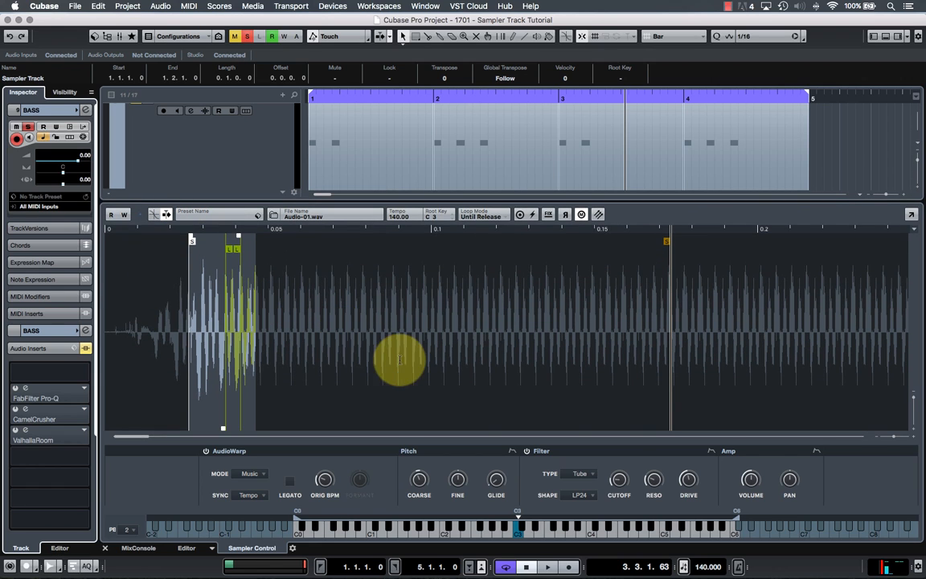
pyautogui.click(889, 437)
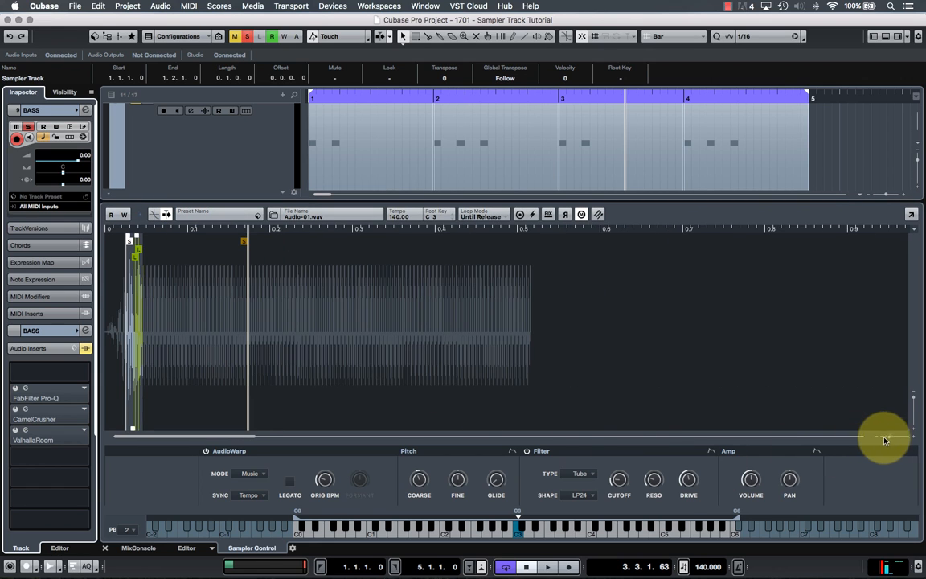
# Set the BASS loop mode to No Loop and extend the sample end to about 1.6 s to include the whole vocal phrase.
pyautogui.click(482, 216)
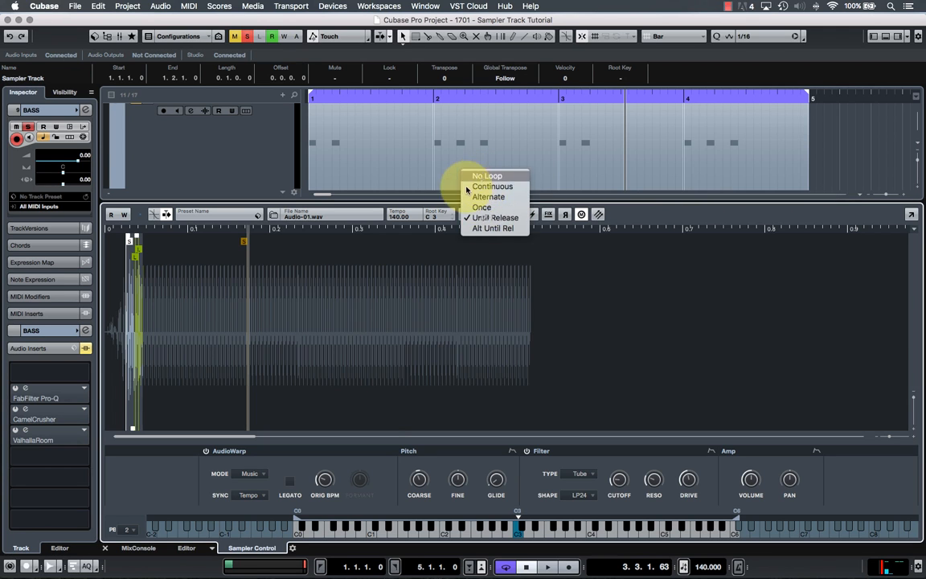
pyautogui.click(478, 176)
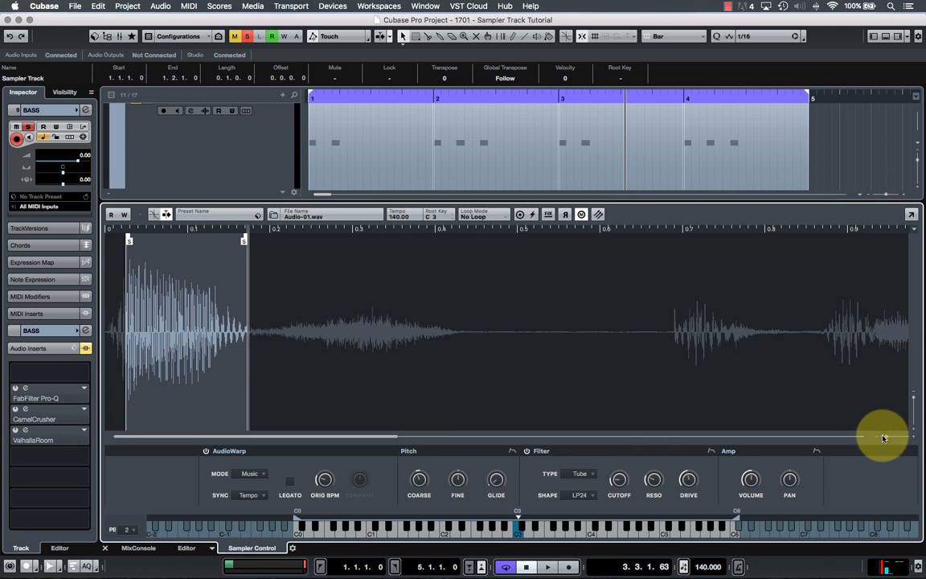
pyautogui.moveTo(884, 439); pyautogui.dragTo(881, 438)
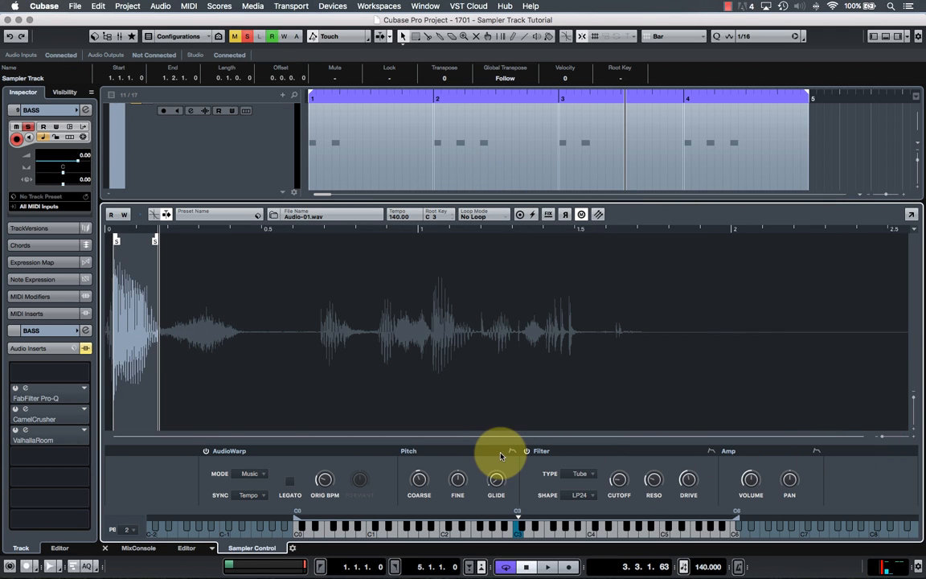
pyautogui.moveTo(157, 242); pyautogui.dragTo(608, 265)
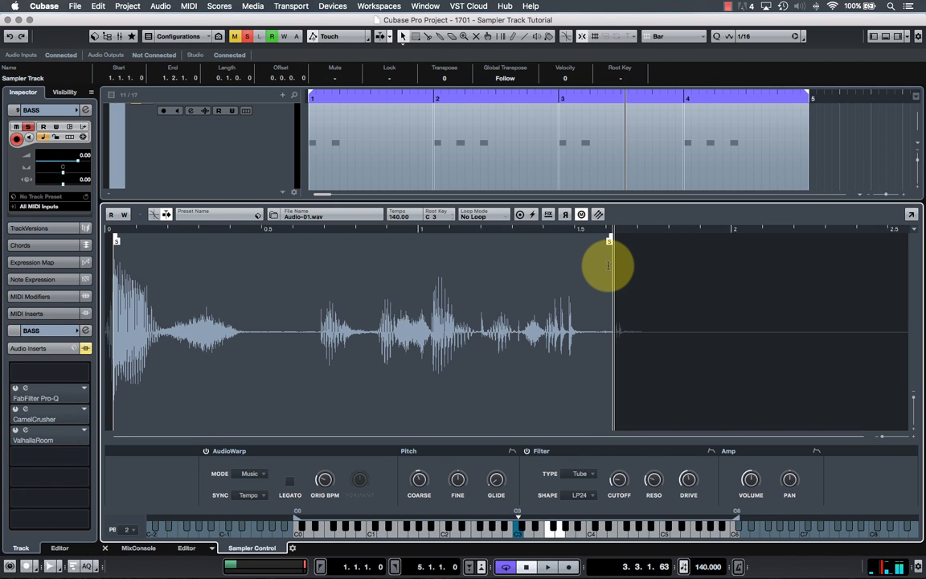
# Turn off the BASS sampler's filter and check the original BPM value in AudioWarp.
pyautogui.click(526, 451)
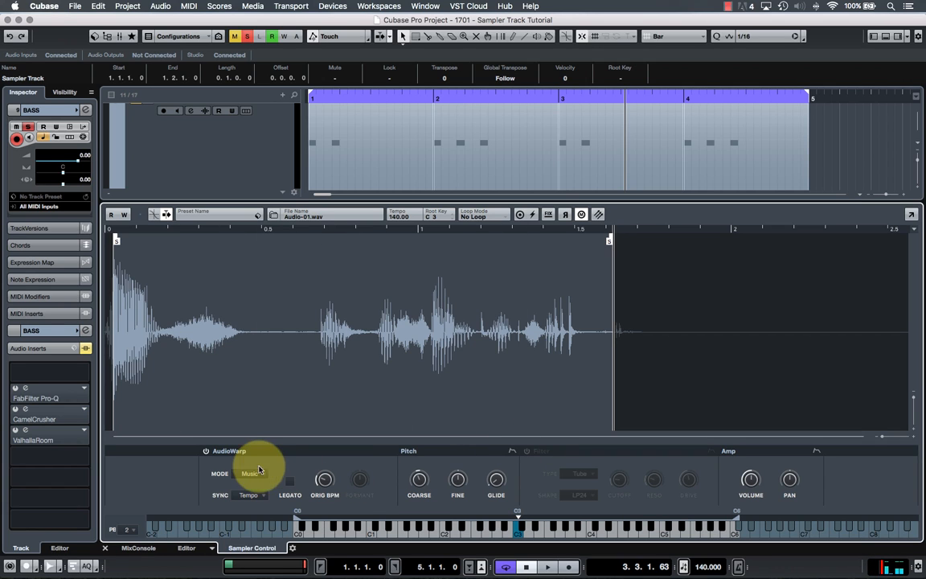
pyautogui.moveTo(320, 482)
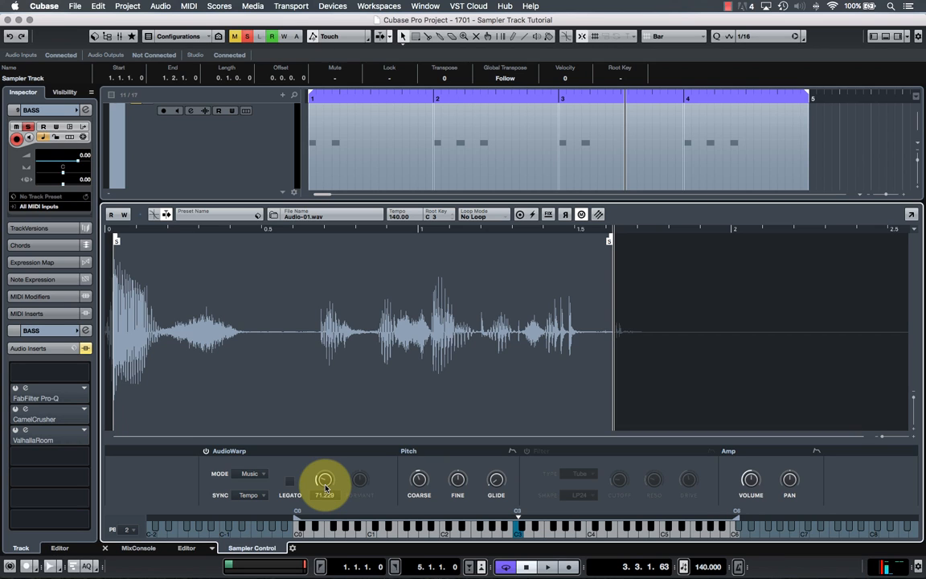
# Switch the BASS loop mode to Continuous for comparison and back to No Loop.
pyautogui.click(473, 216)
pyautogui.click(490, 228)
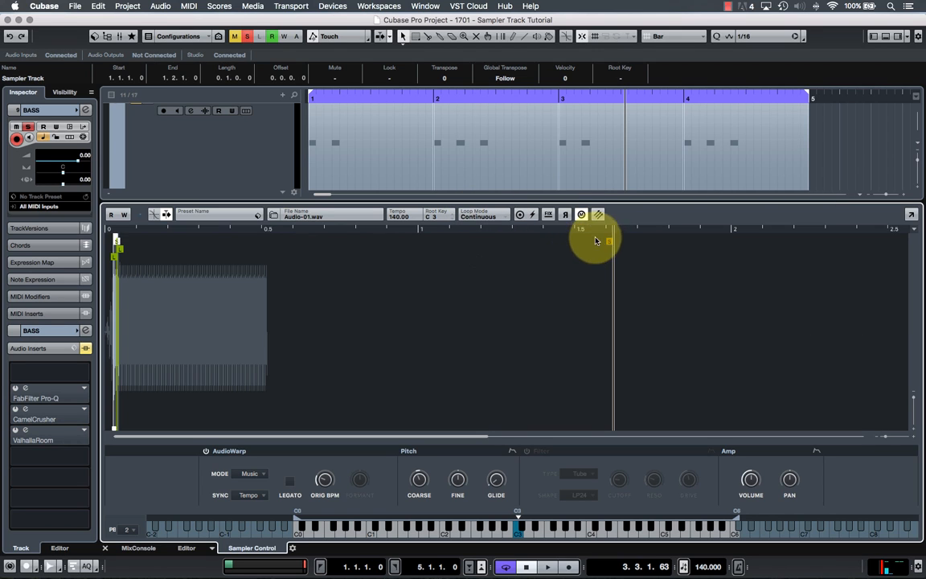
pyautogui.click(474, 215)
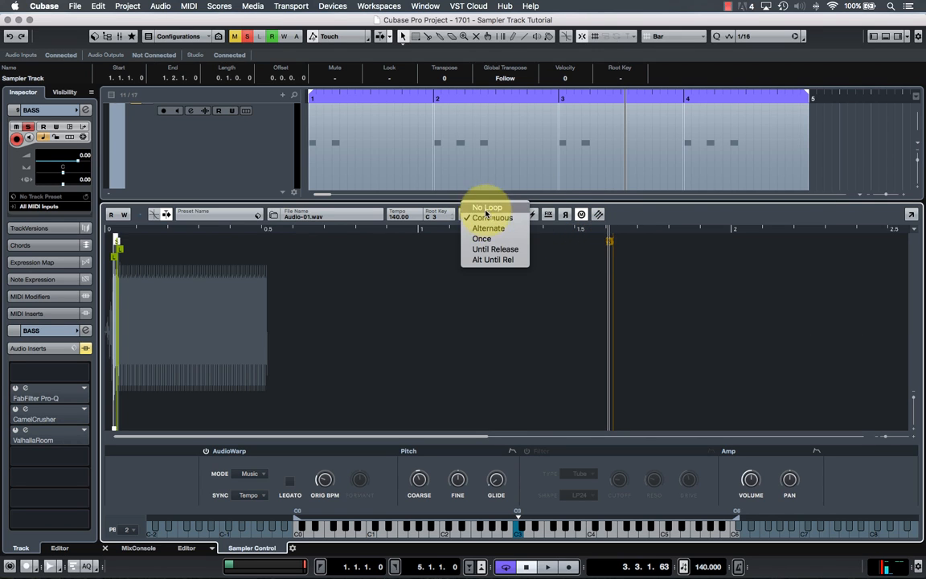
pyautogui.click(478, 203)
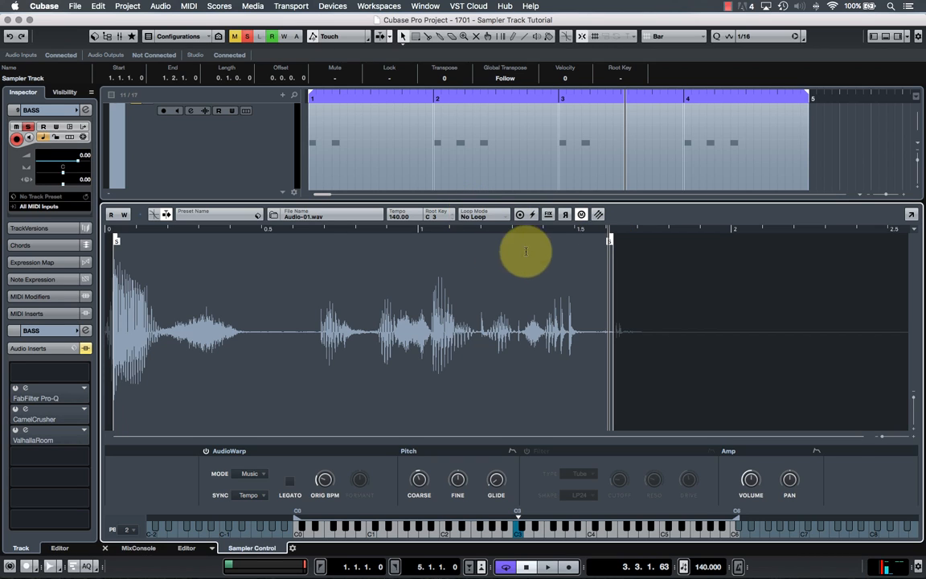
# Shorten the BASS sample end to about 0.49 s and set the loop mode to Continuous.
pyautogui.moveTo(602, 239)
pyautogui.mouseDown()
pyautogui.moveTo(187, 246)
pyautogui.moveTo(256, 245)
pyautogui.mouseUp()
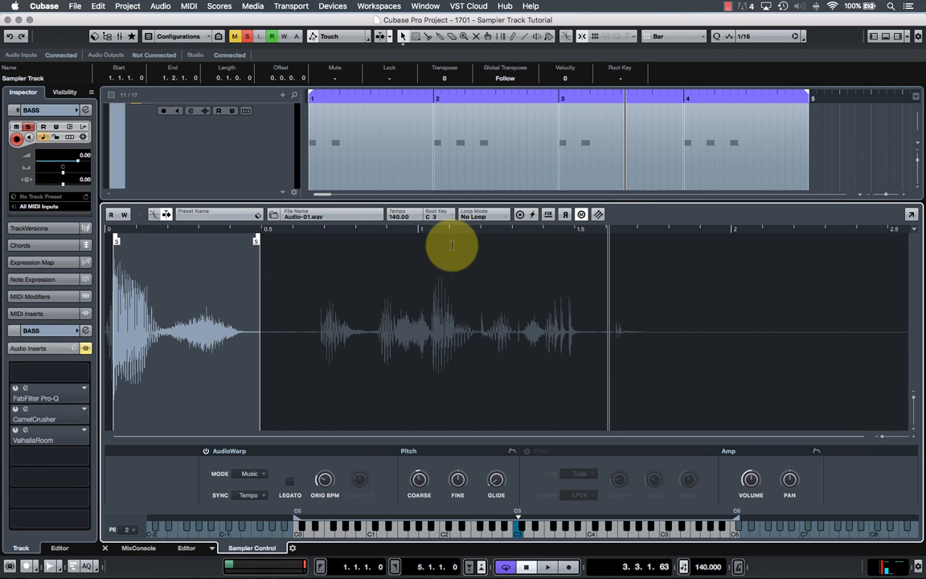
pyautogui.click(473, 219)
pyautogui.click(478, 229)
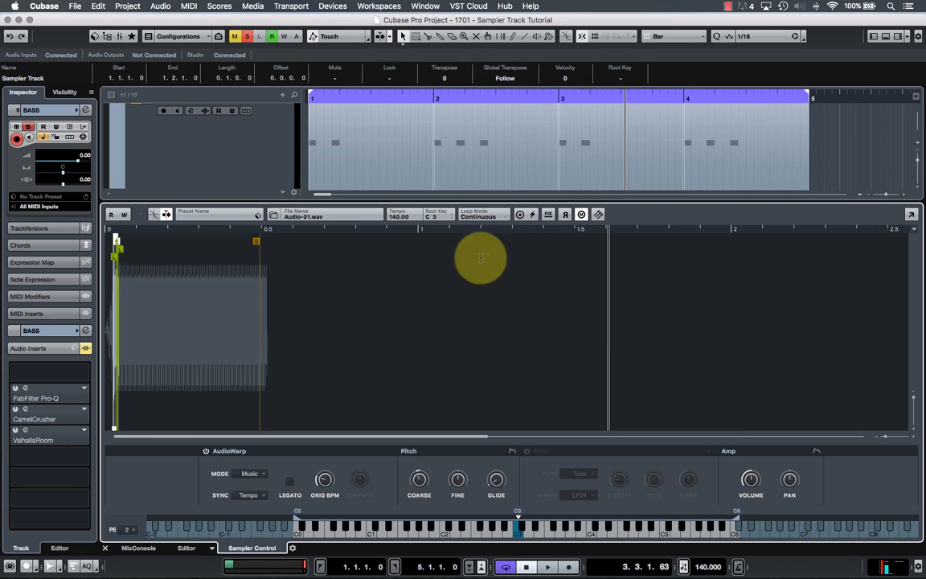
pyautogui.moveTo(255, 240)
pyautogui.mouseDown()
pyautogui.moveTo(227, 238)
pyautogui.moveTo(253, 239)
pyautogui.mouseUp()
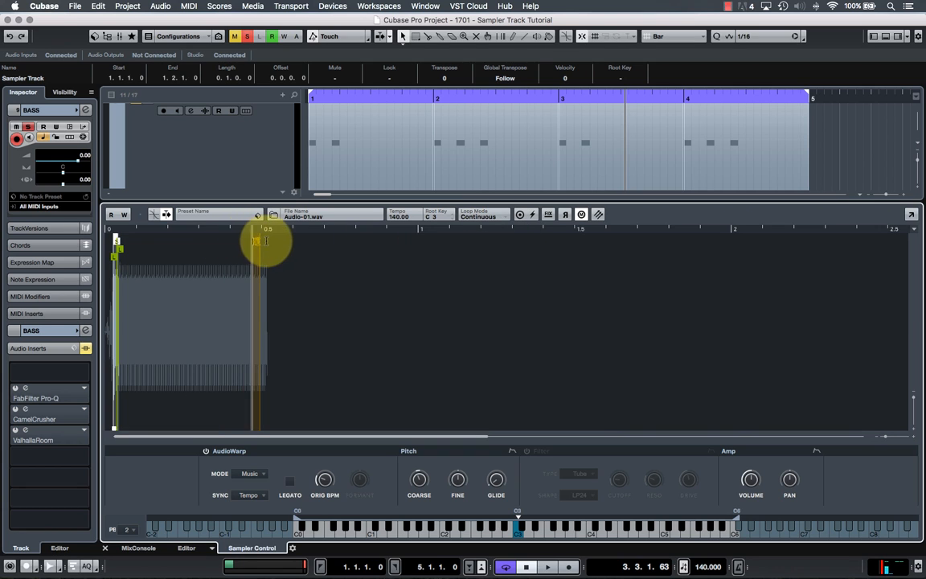
# With looping off, move the BASS sample end to about 0.18 s, and set the loop mode to Continuous.
pyautogui.click(474, 216)
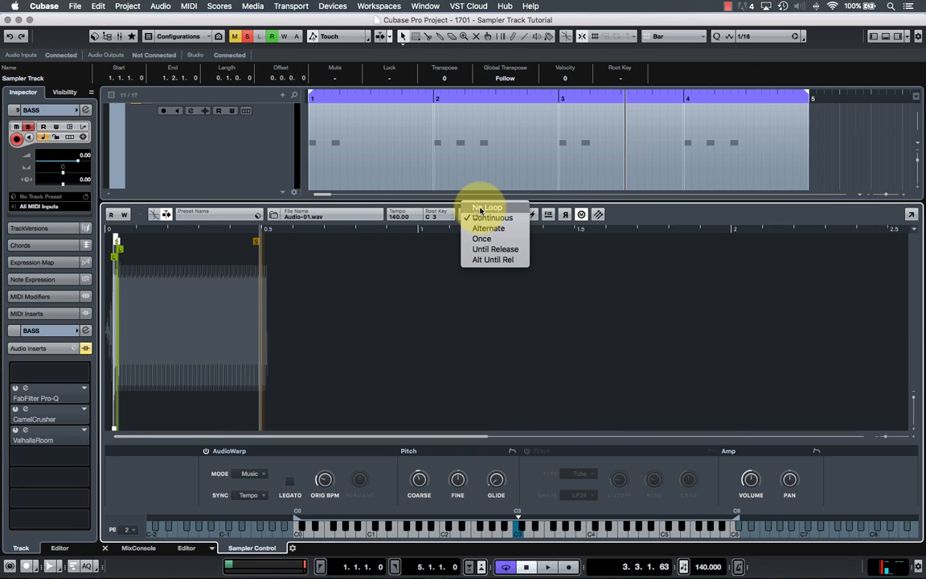
pyautogui.click(480, 209)
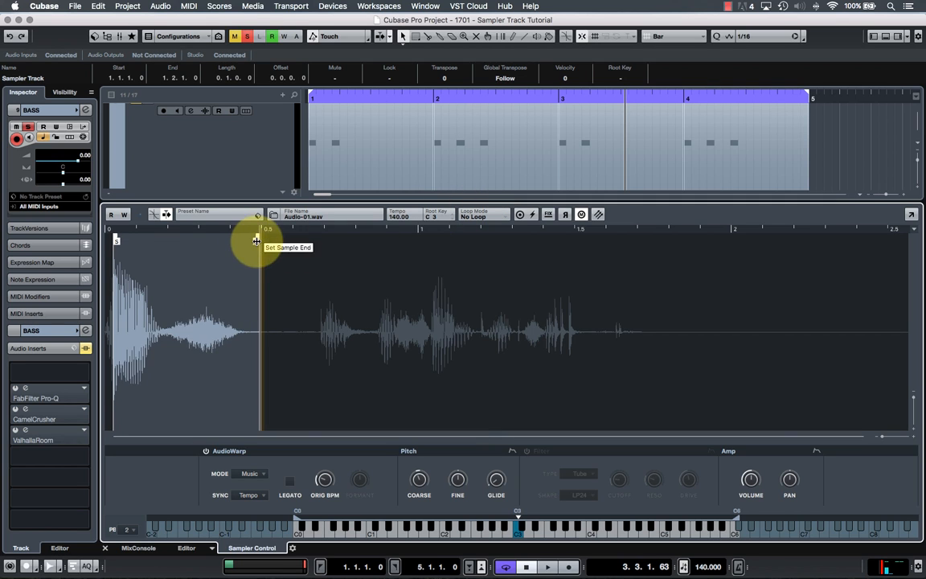
pyautogui.moveTo(258, 238); pyautogui.dragTo(158, 242)
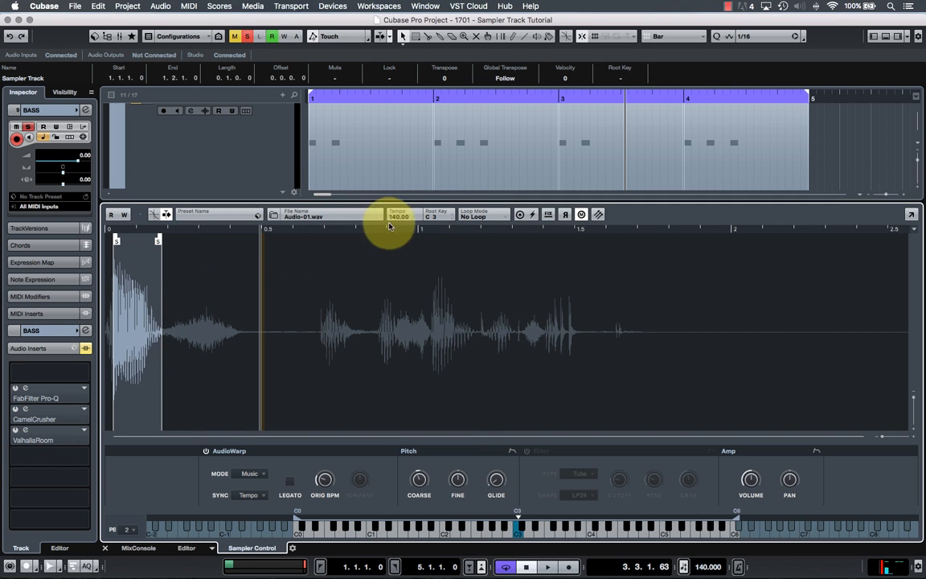
pyautogui.click(473, 216)
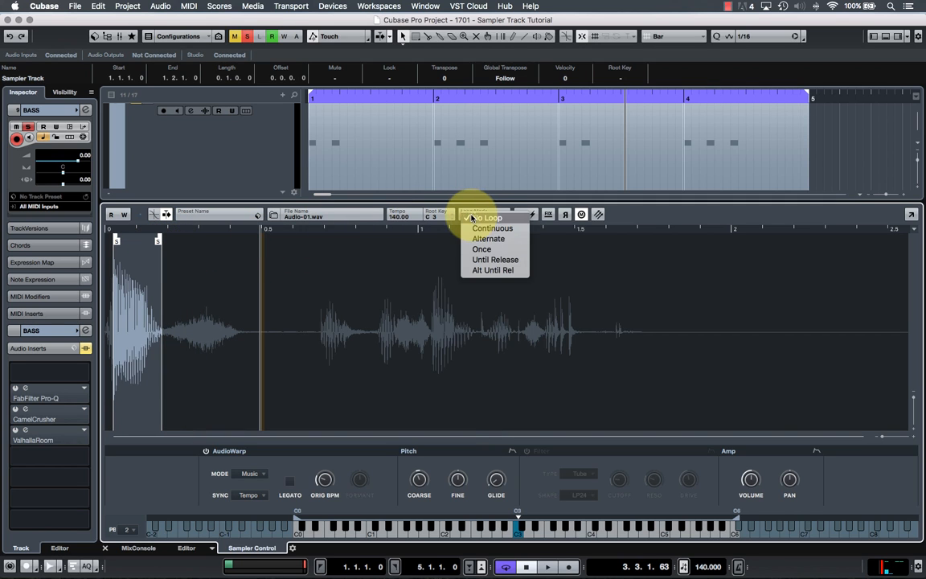
pyautogui.click(488, 259)
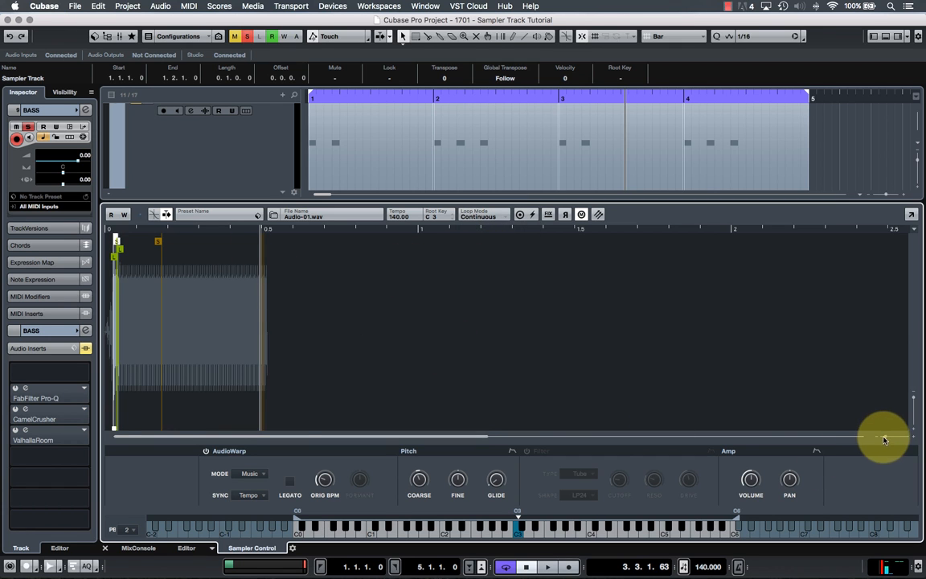
# Examine the short repeating loop region near the start of the BASS sample at high magnification.
pyautogui.moveTo(883, 436); pyautogui.dragTo(895, 438)
pyautogui.click(233, 361)
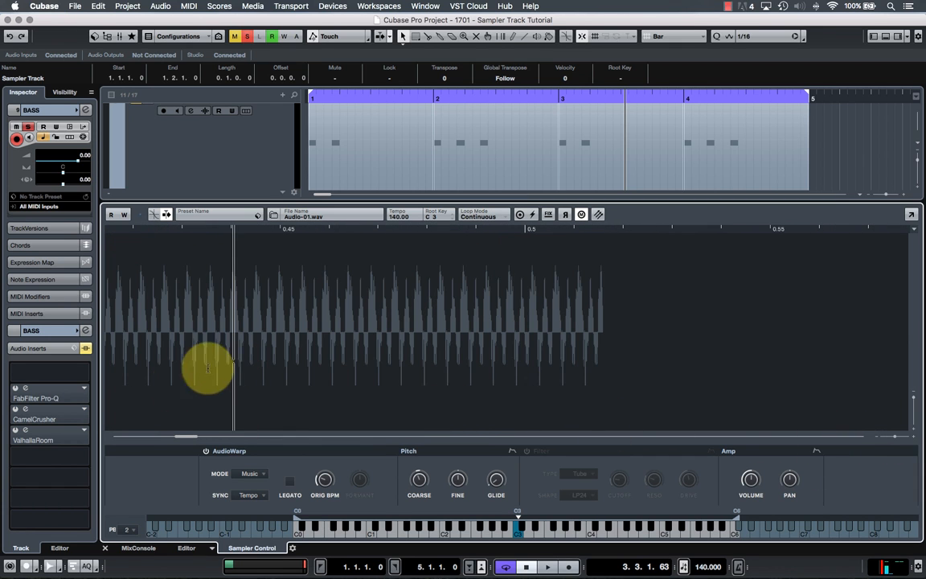
pyautogui.moveTo(181, 440); pyautogui.dragTo(119, 437)
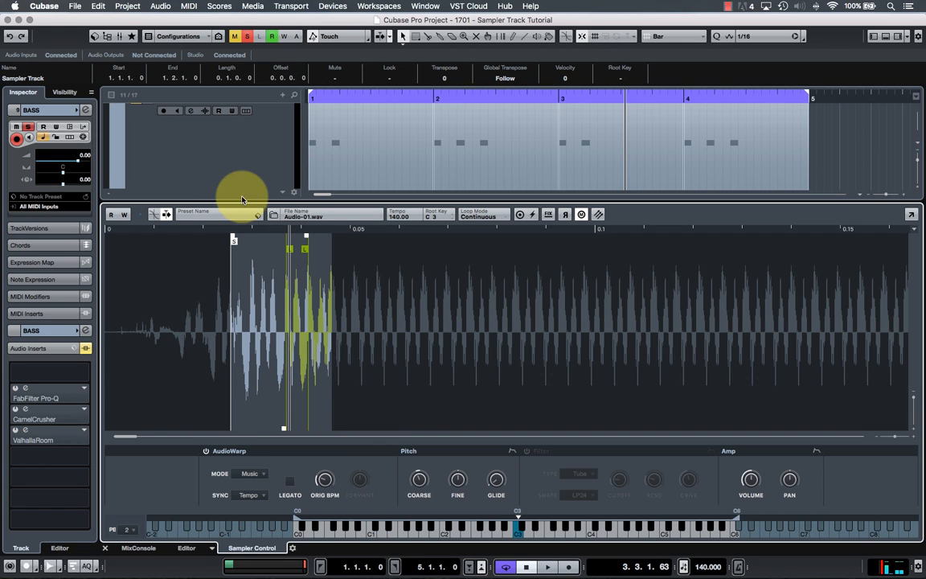
# Unsolo and mute BASS, and bring up the unmuted Shake track with a taller track height.
pyautogui.moveTo(234, 202); pyautogui.dragTo(233, 380)
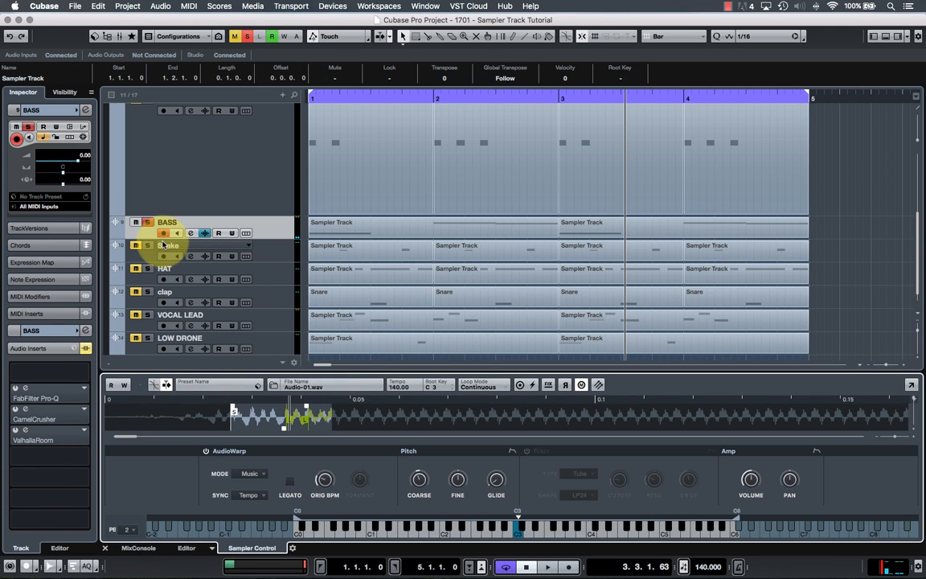
pyautogui.click(147, 221)
pyautogui.click(137, 246)
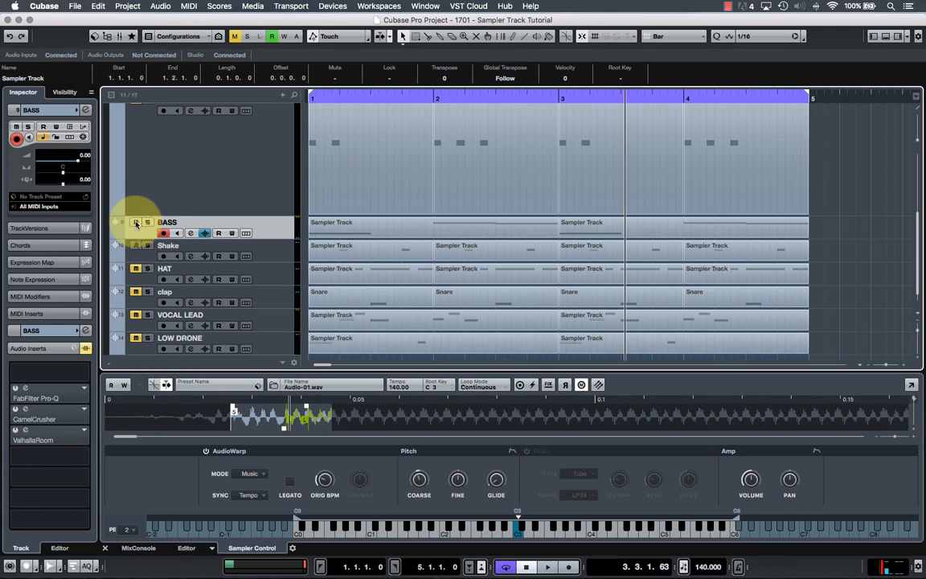
pyautogui.click(210, 244)
pyautogui.moveTo(277, 261); pyautogui.dragTo(269, 302)
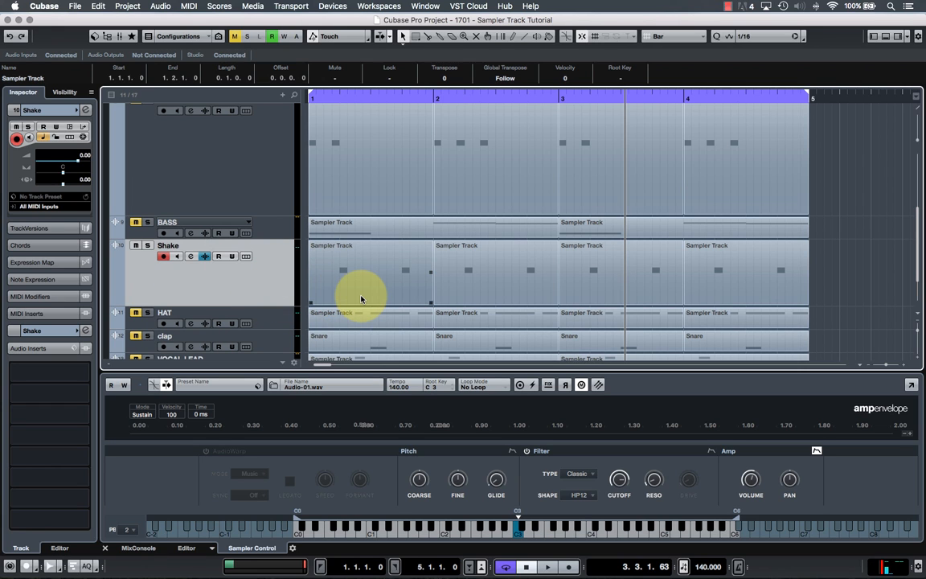
# Play the Shake track and examine its amp envelope and sample region in an enlarged sampler view.
pyautogui.press('space')
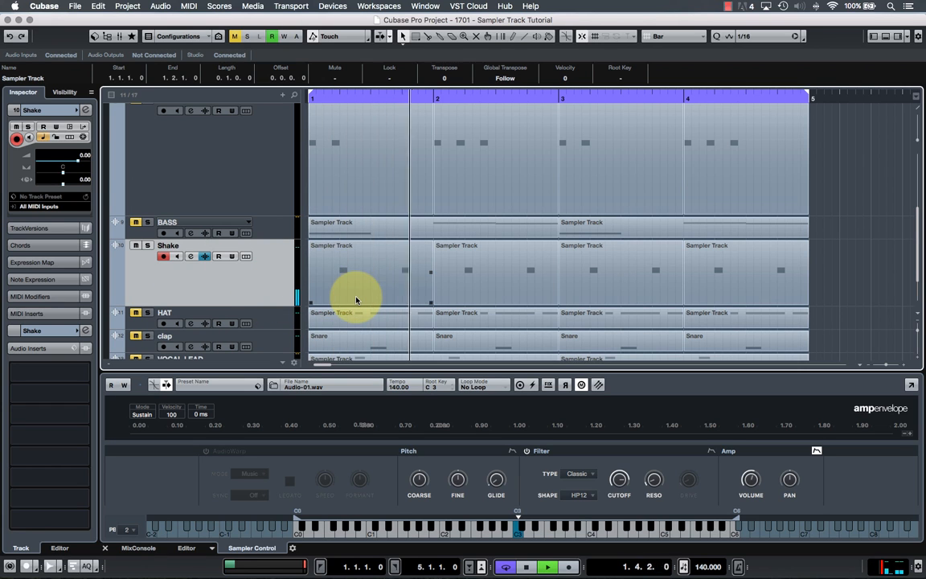
pyautogui.moveTo(311, 369); pyautogui.dragTo(320, 313)
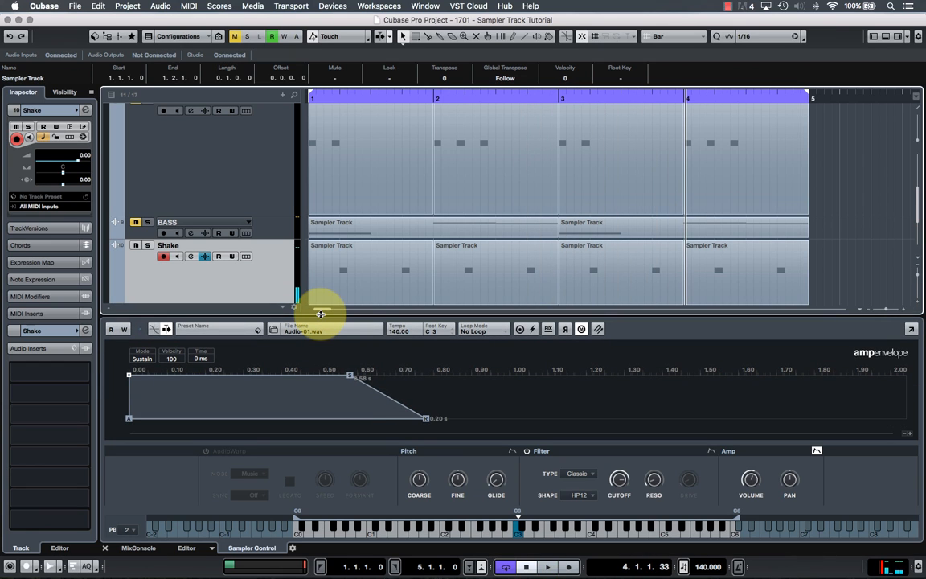
pyautogui.moveTo(755, 475)
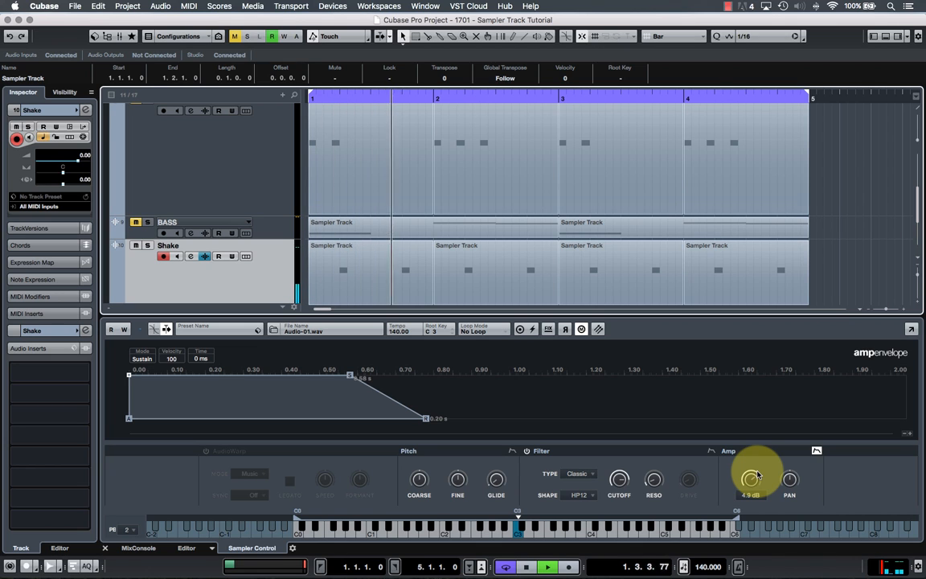
pyautogui.moveTo(469, 315); pyautogui.dragTo(466, 192)
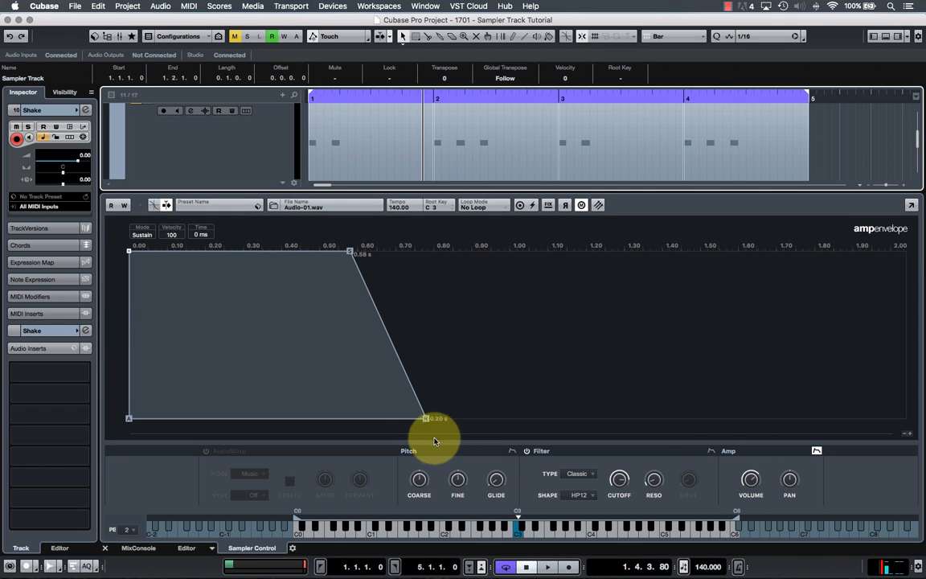
pyautogui.click(817, 450)
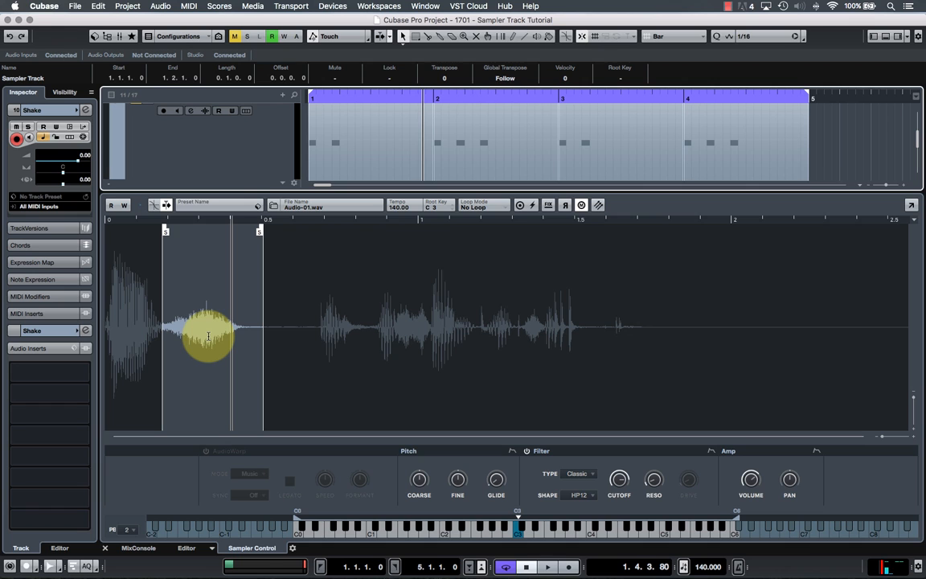
# Solo the Audio (R) track to play the original vocal from the start, and unsolo it to audition the Shake sample.
pyautogui.scroll(3, 225, 166)
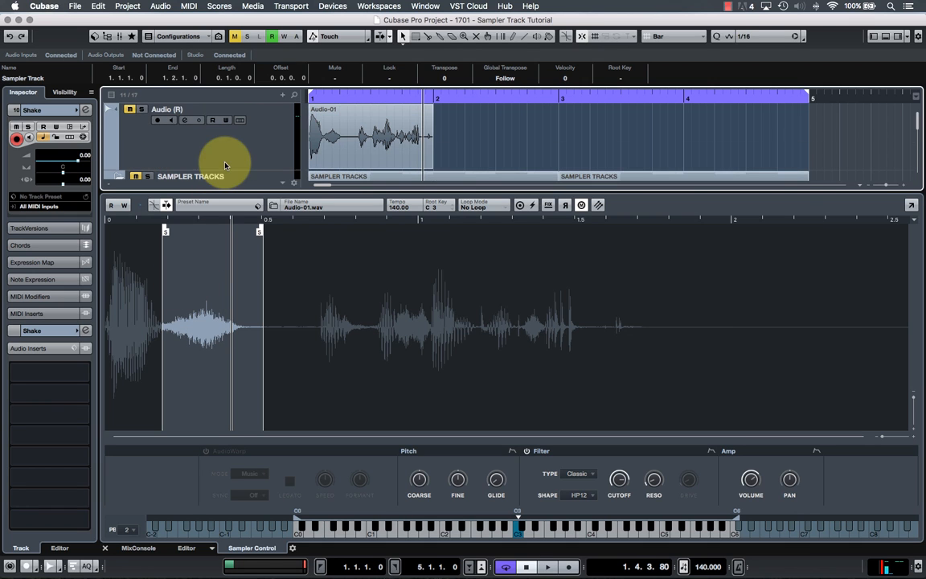
pyautogui.click(141, 109)
pyautogui.scroll(-5, 167, 143)
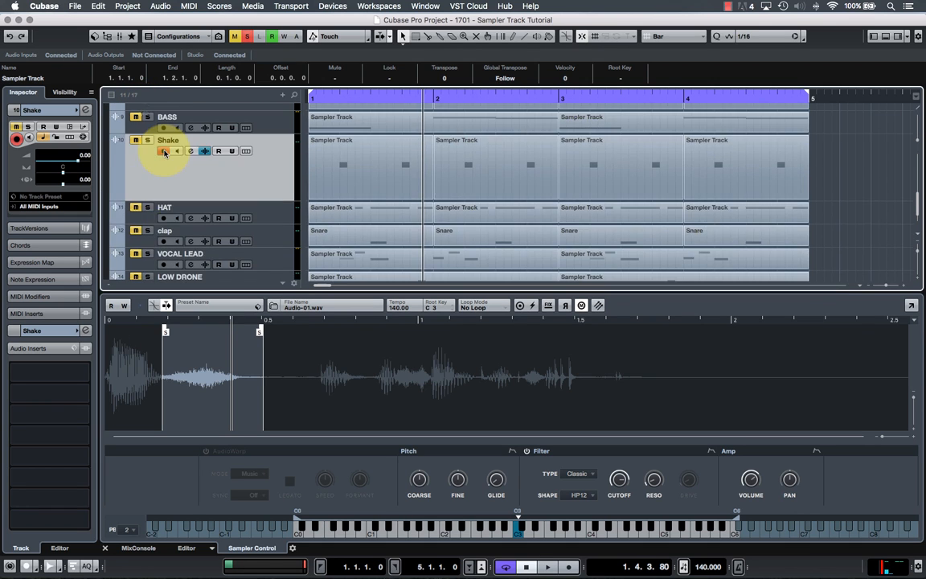
pyautogui.scroll(2, 163, 156)
pyautogui.scroll(4, 162, 155)
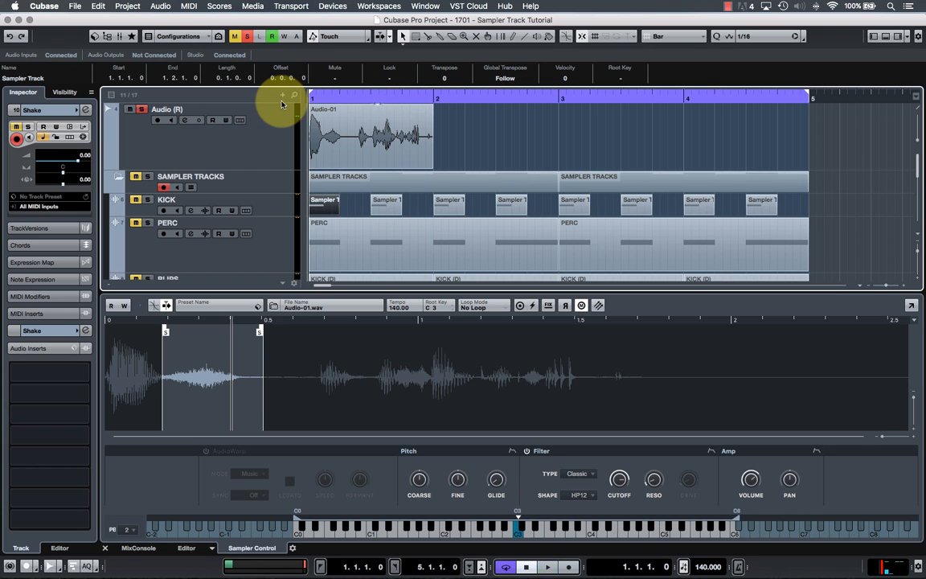
pyautogui.press('space')
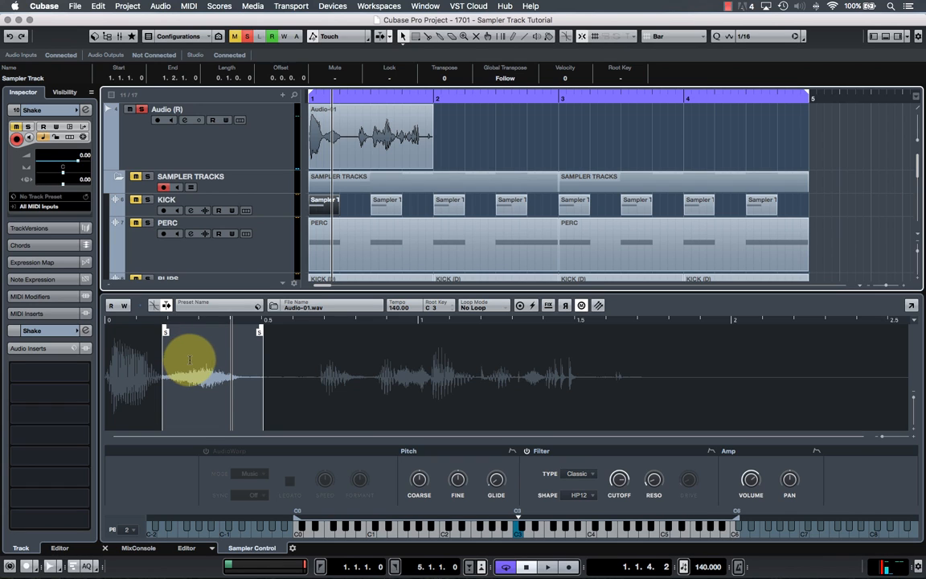
pyautogui.moveTo(615, 482)
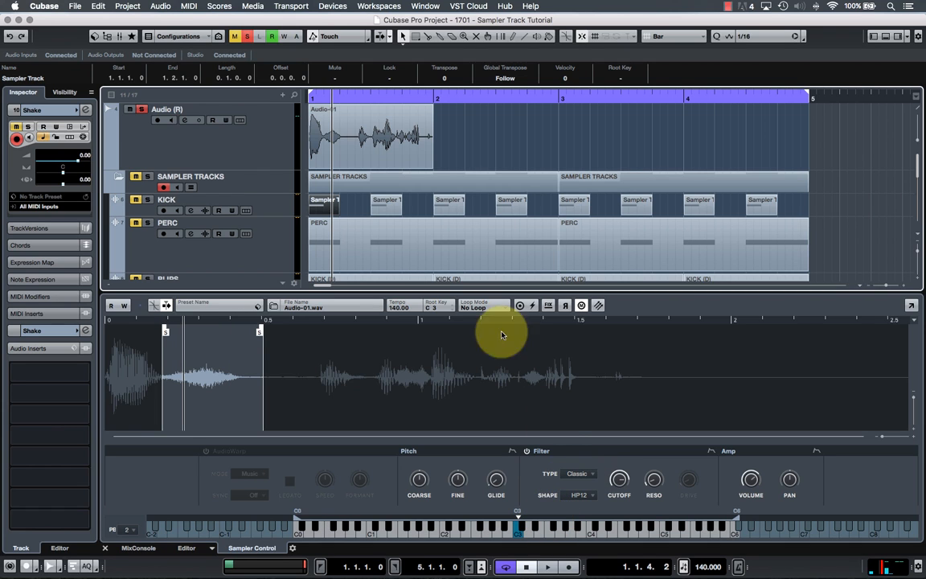
pyautogui.scroll(-10, 222, 223)
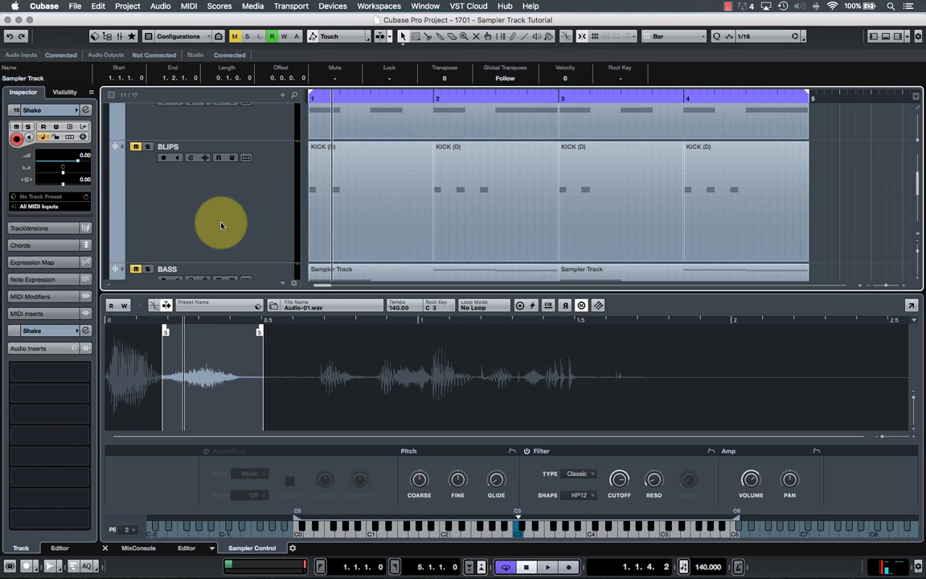
pyautogui.scroll(-2, 217, 228)
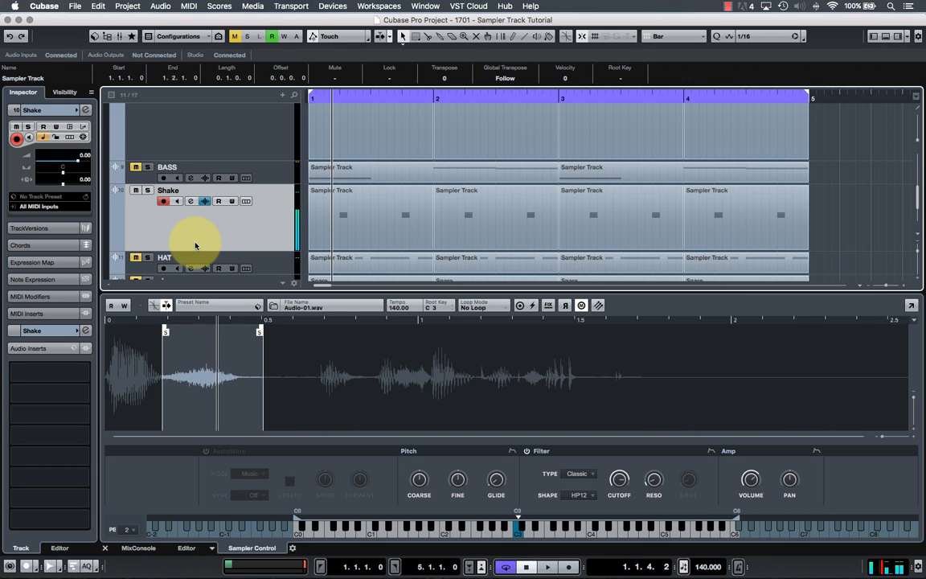
# Reduce the height of the tracks in the project and mute Shake.
pyautogui.scroll(6, 224, 242)
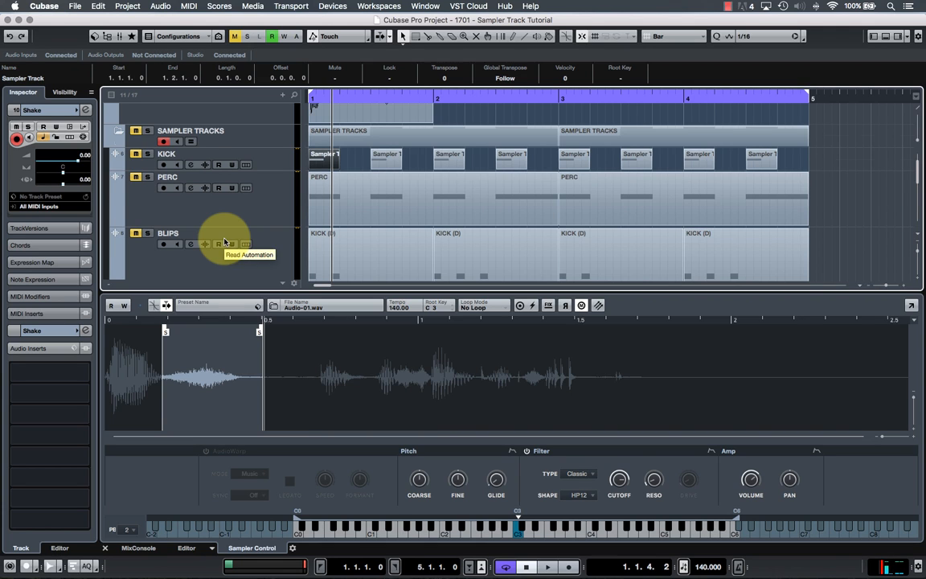
pyautogui.hotkey('shift', 'g')
pyautogui.hotkey('shift', 'g')
pyautogui.hotkey('shift', 'g')
pyautogui.hotkey('shift', 'g')
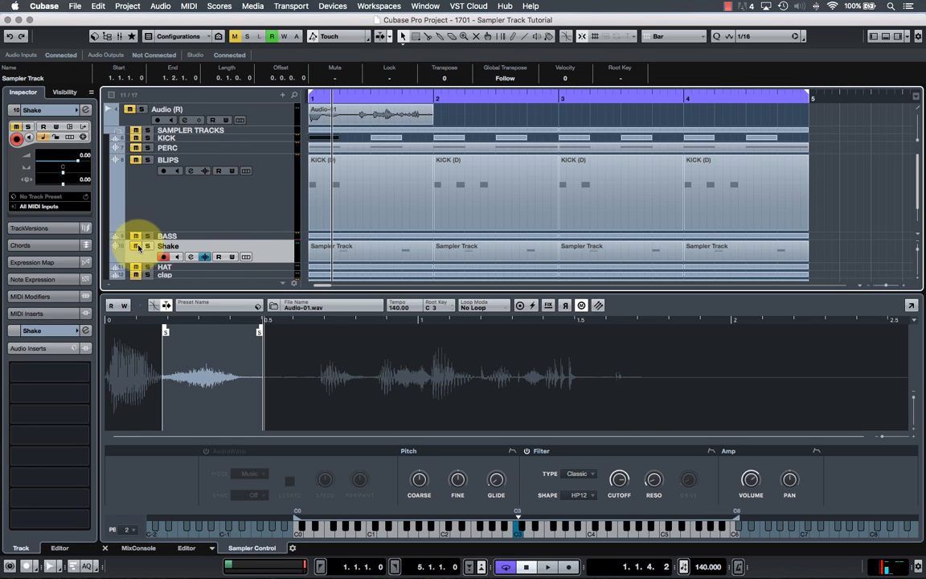
# Select the HAT track, unmute it and increase its track height.
pyautogui.scroll(-2, 233, 224)
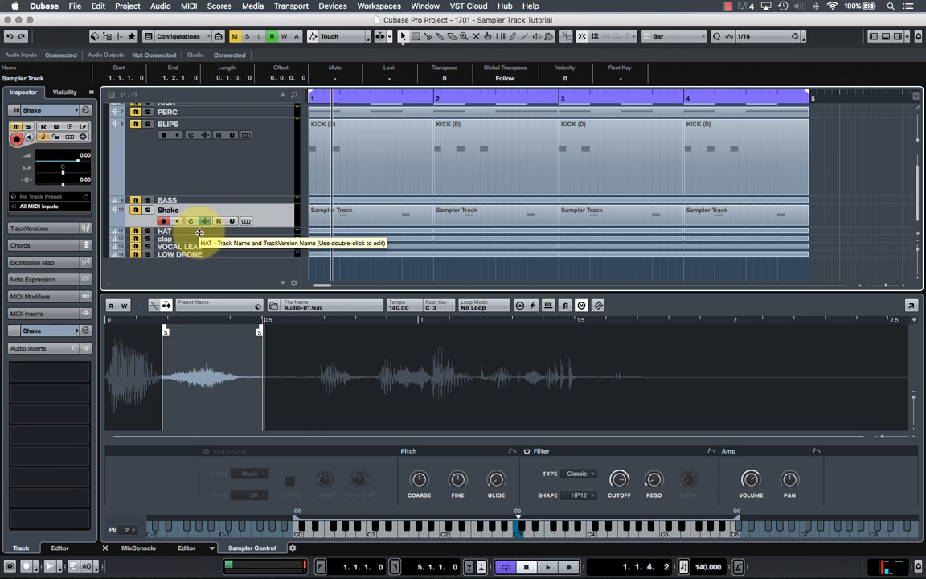
pyautogui.click(200, 232)
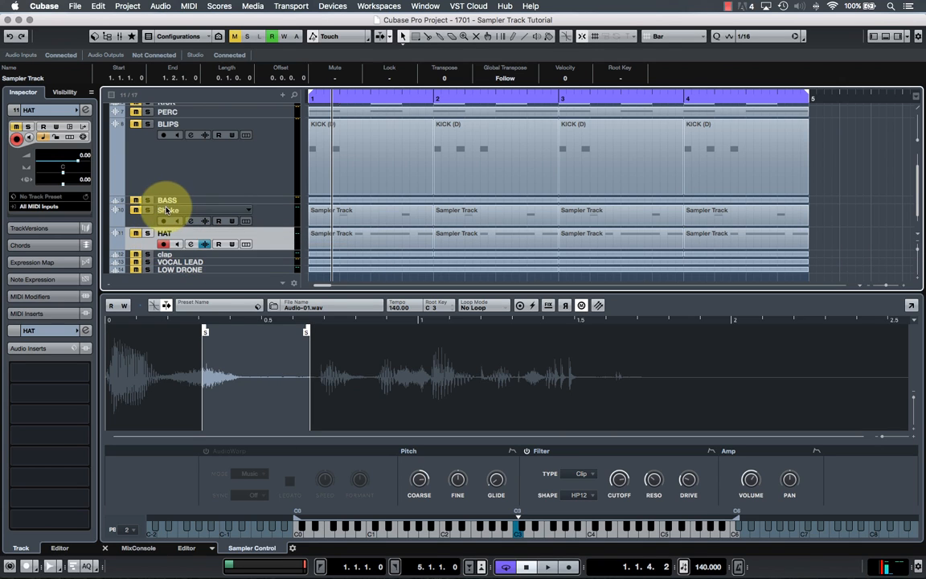
pyautogui.scroll(2, 192, 231)
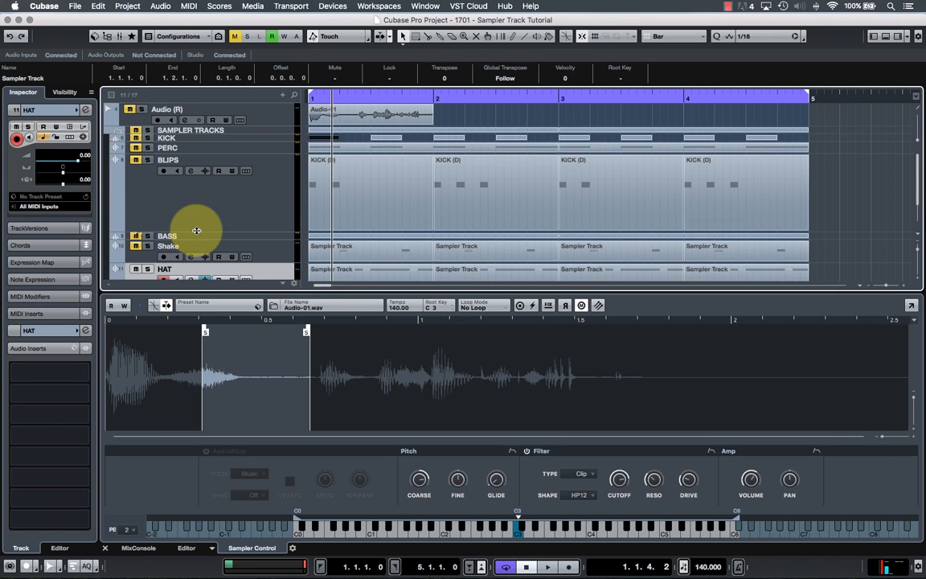
pyautogui.scroll(-3, 177, 176)
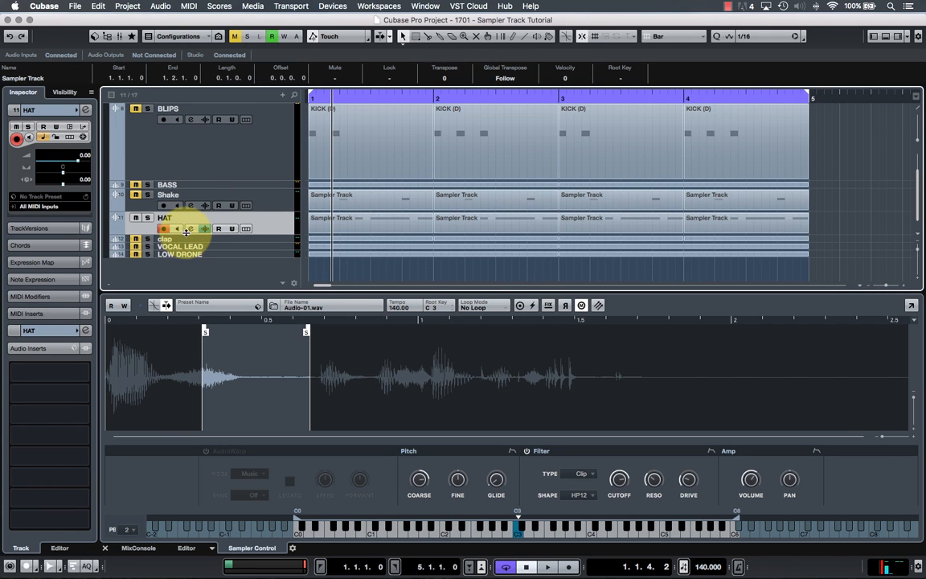
pyautogui.moveTo(186, 236); pyautogui.dragTo(199, 275)
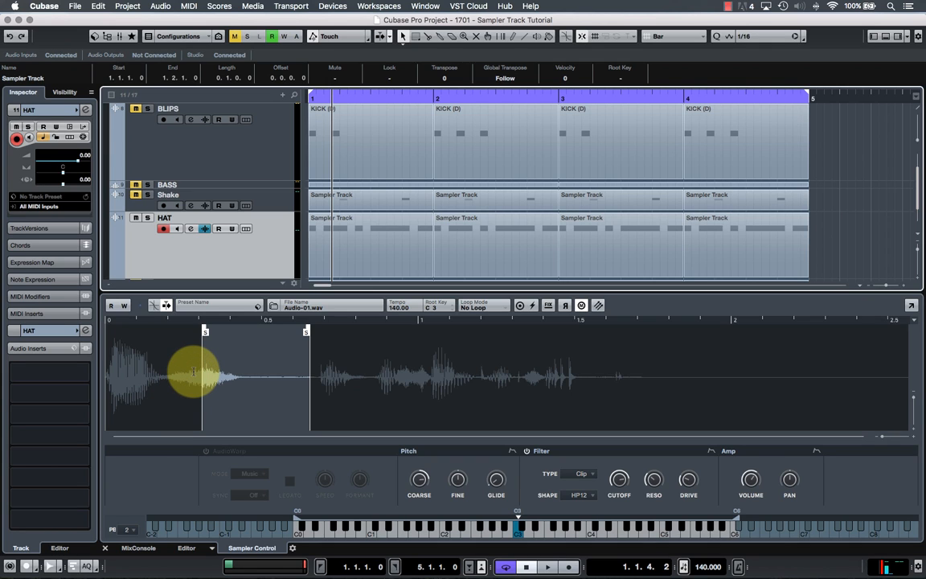
# Compare the Shake and HAT sample ranges in the sampler, and play the HAT track.
pyautogui.click(263, 200)
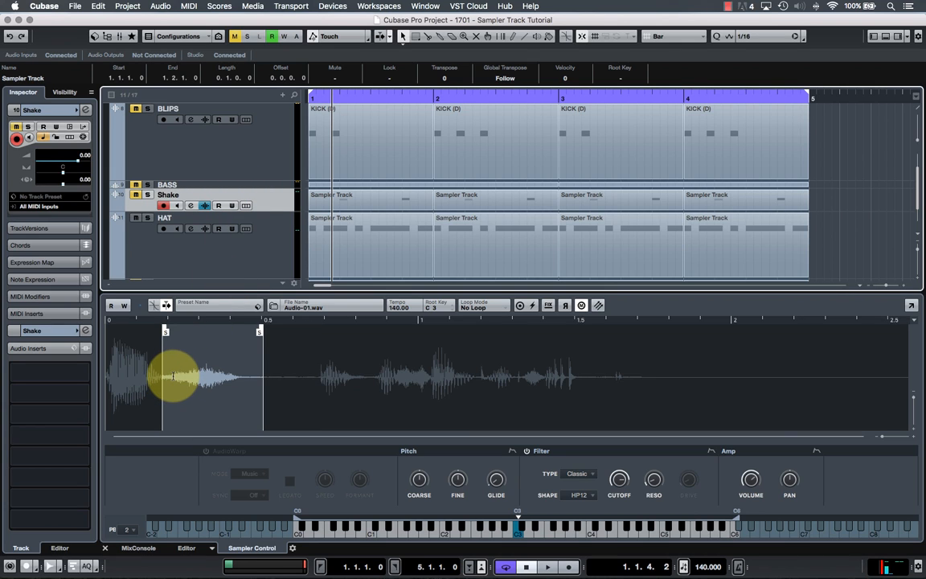
pyautogui.click(256, 251)
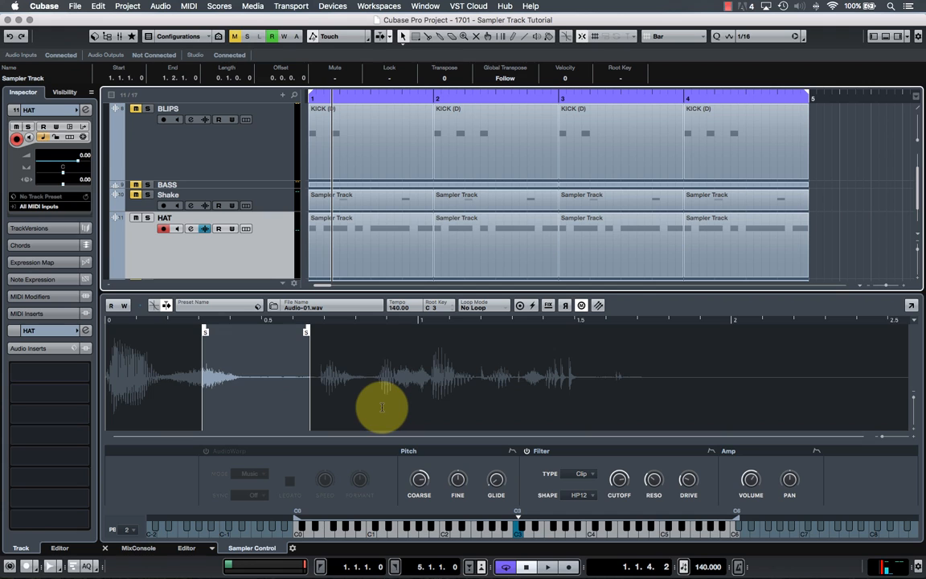
pyautogui.press('space')
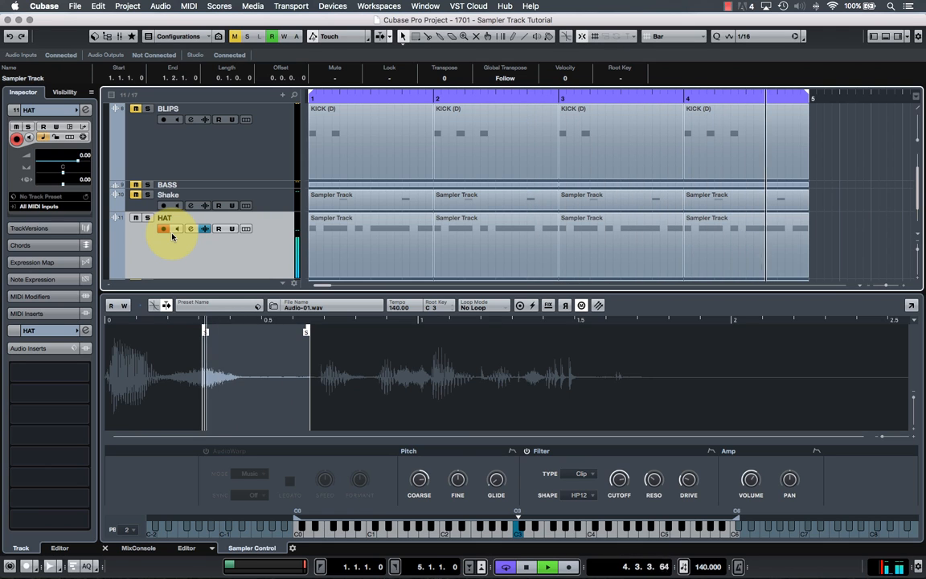
pyautogui.press('space')
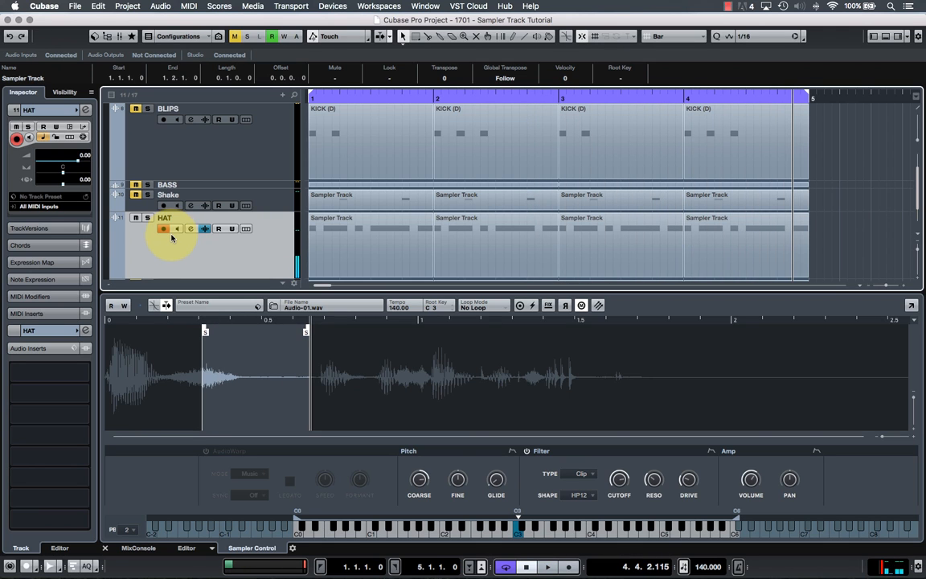
# Play Shake and HAT together from the project start, and compare Shake's sample range with HAT's sample range and amp envelope.
pyautogui.press('.')
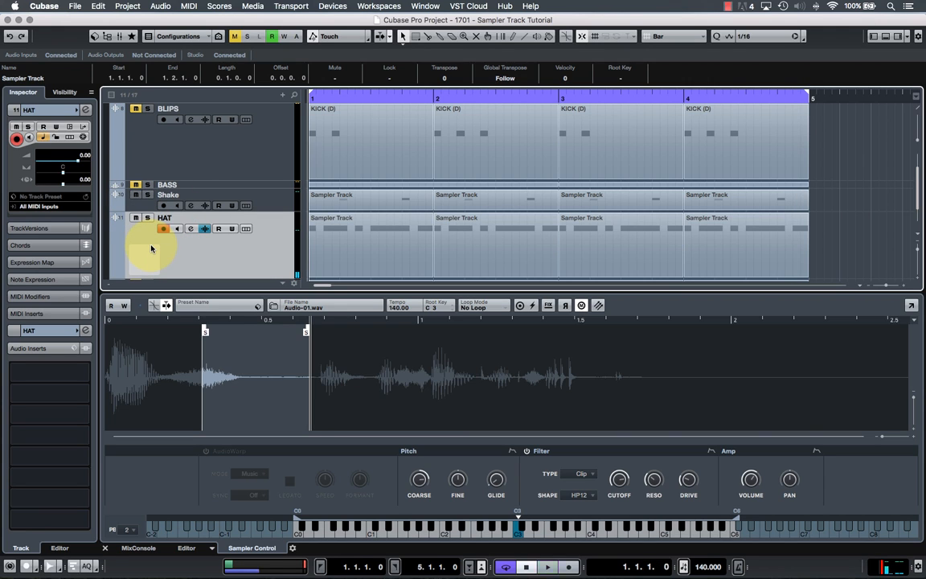
pyautogui.press('space')
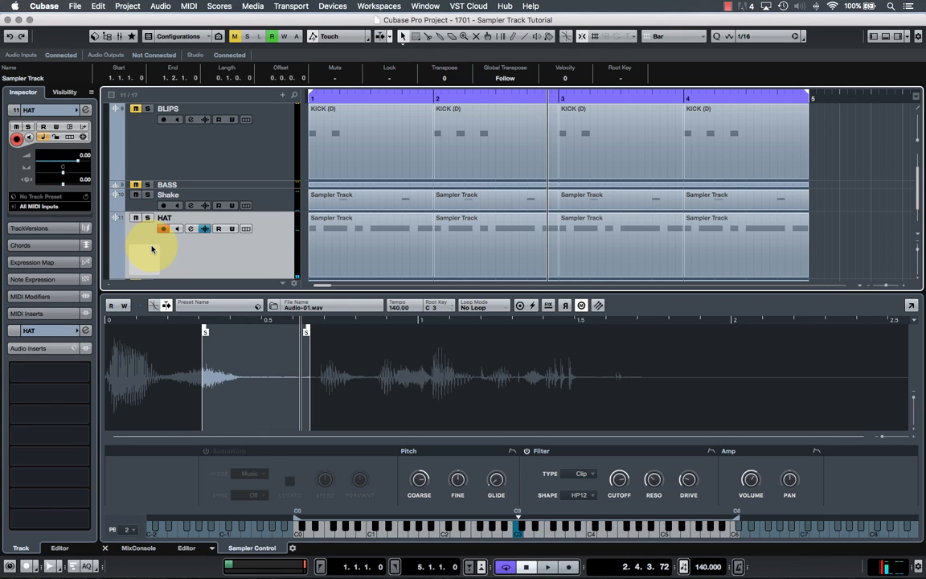
pyautogui.click(238, 200)
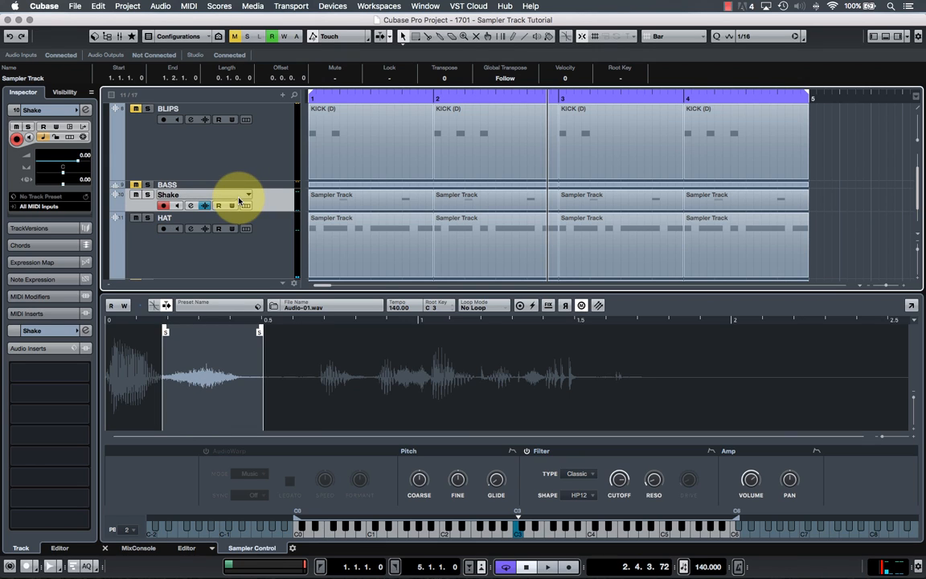
pyautogui.click(283, 263)
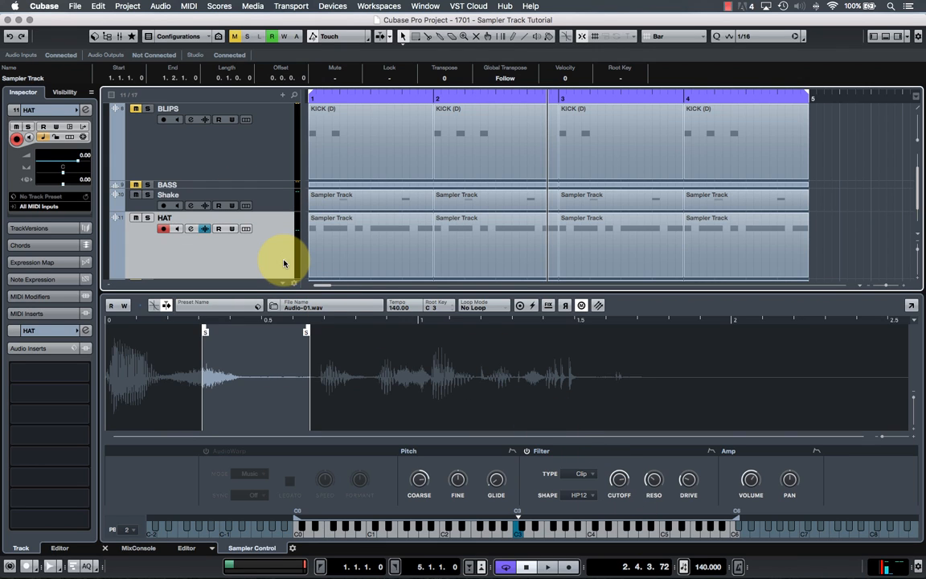
pyautogui.click(815, 451)
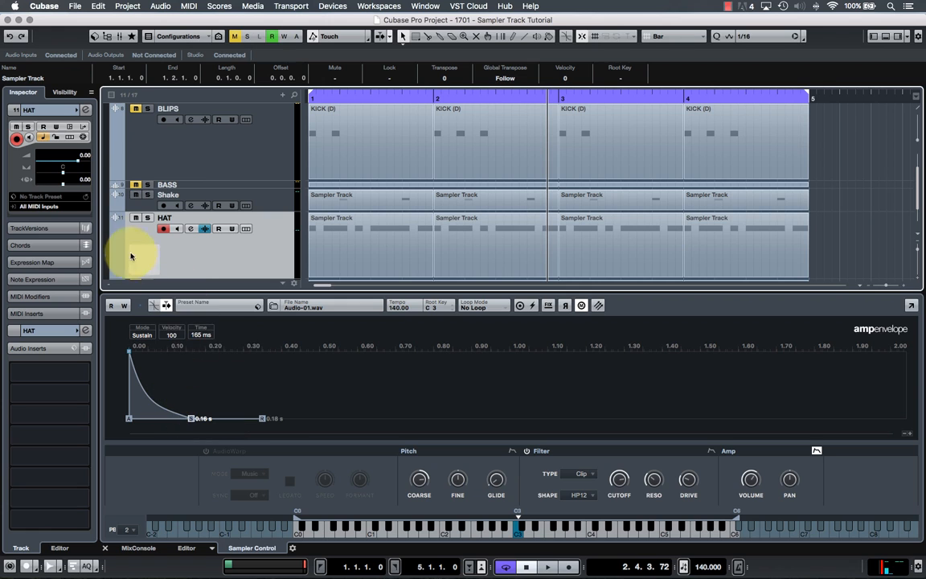
# Mute HAT and Shake, and select the clap track with it unmuted.
pyautogui.click(136, 218)
pyautogui.click(136, 195)
pyautogui.scroll(-2, 152, 199)
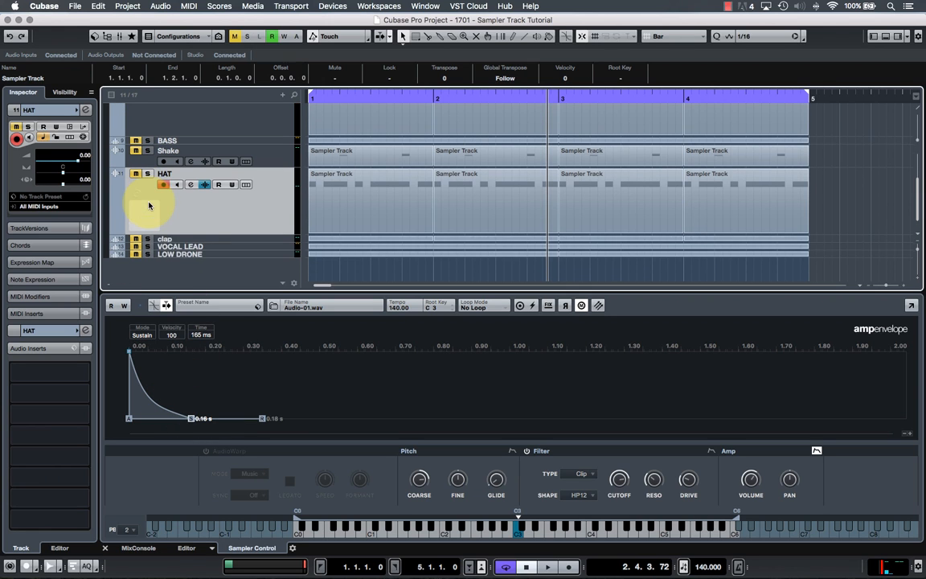
pyautogui.click(185, 239)
pyautogui.scroll(-1, 161, 229)
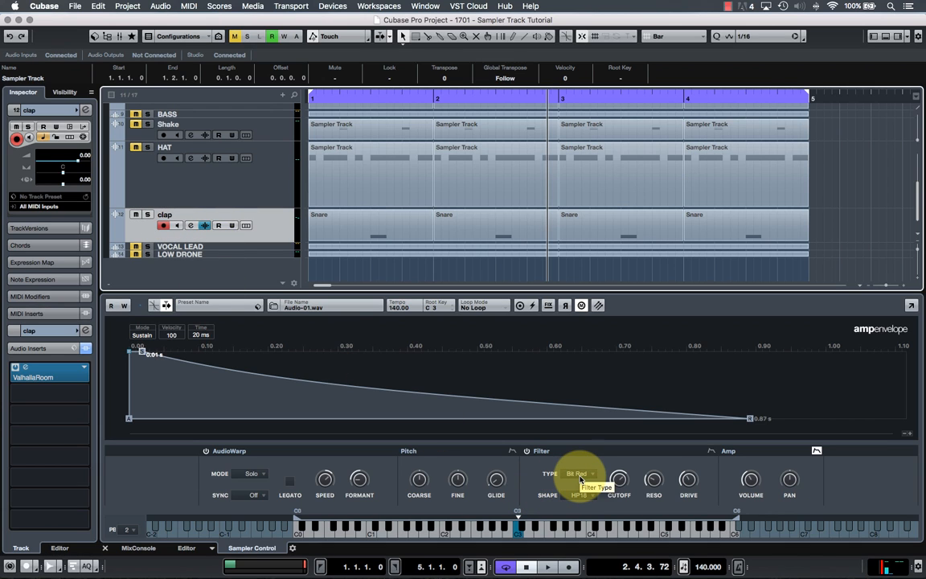
# Solo the clap track, play it and increase its track height.
pyautogui.click(147, 214)
pyautogui.press('space')
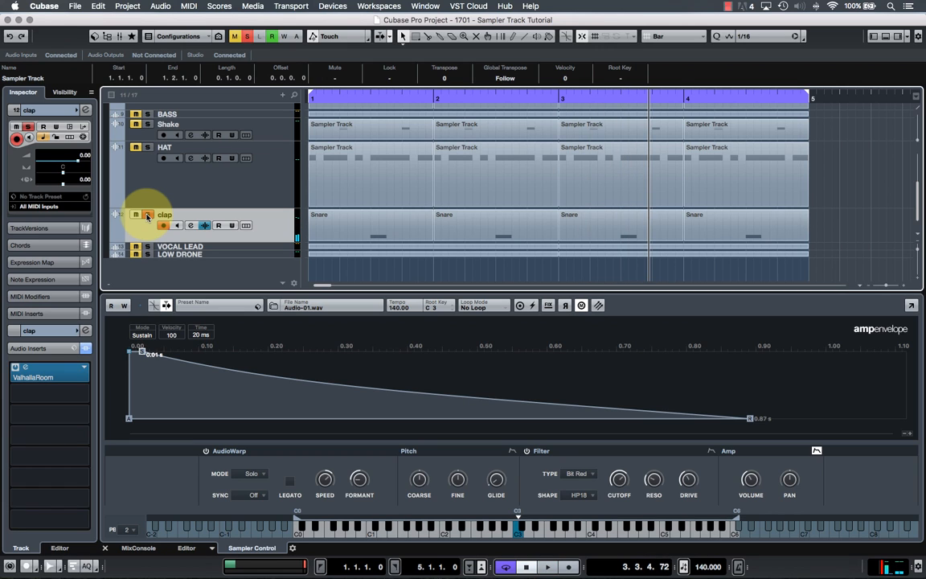
pyautogui.click(147, 214)
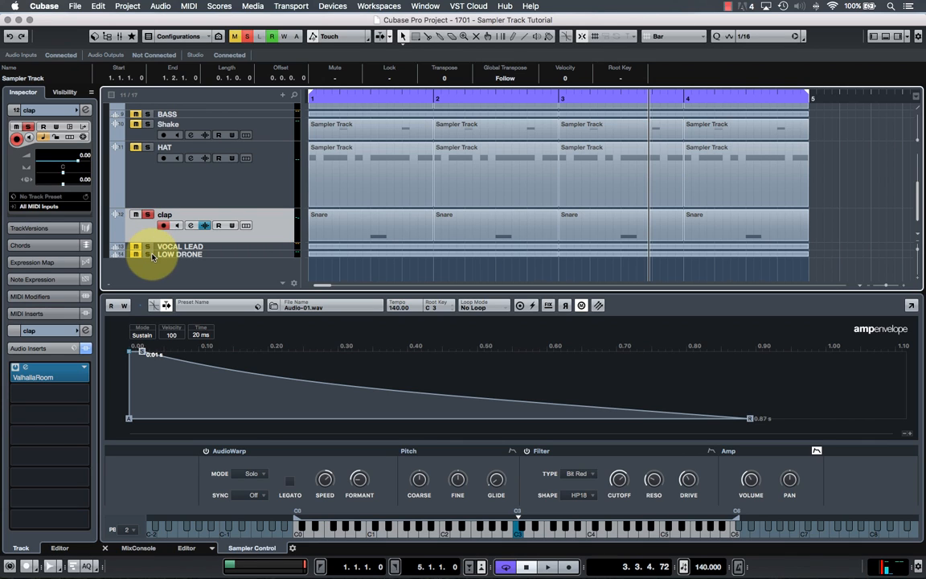
pyautogui.moveTo(155, 245); pyautogui.dragTo(160, 265)
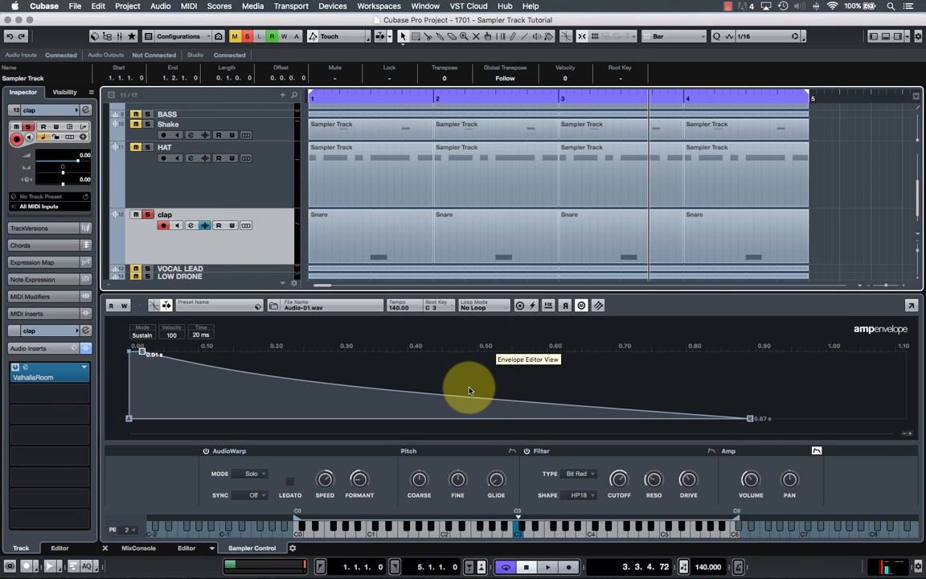
# Display the clap's sample region and examine its AudioWarp speed, formant and filter resonance settings.
pyautogui.click(816, 450)
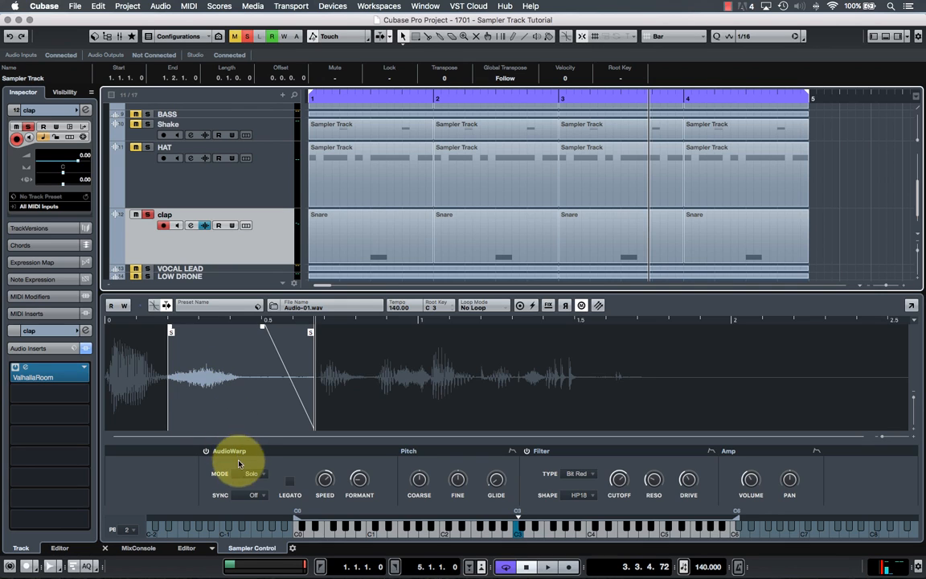
pyautogui.moveTo(319, 480)
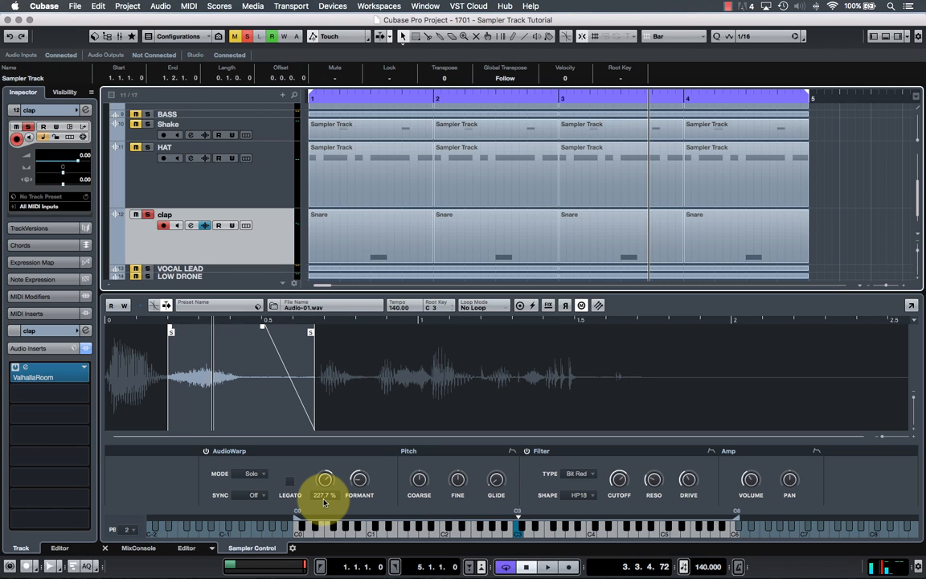
pyautogui.moveTo(361, 504)
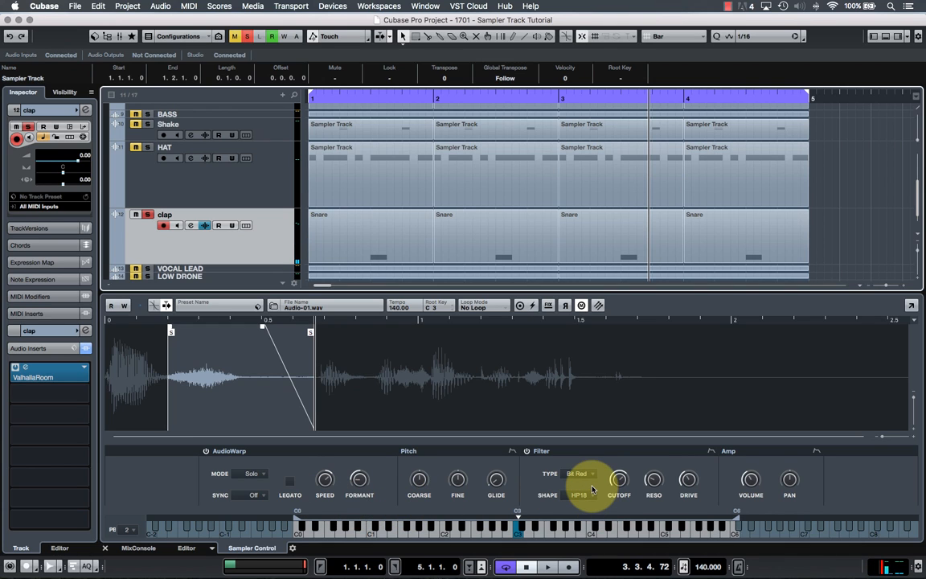
pyautogui.moveTo(642, 489)
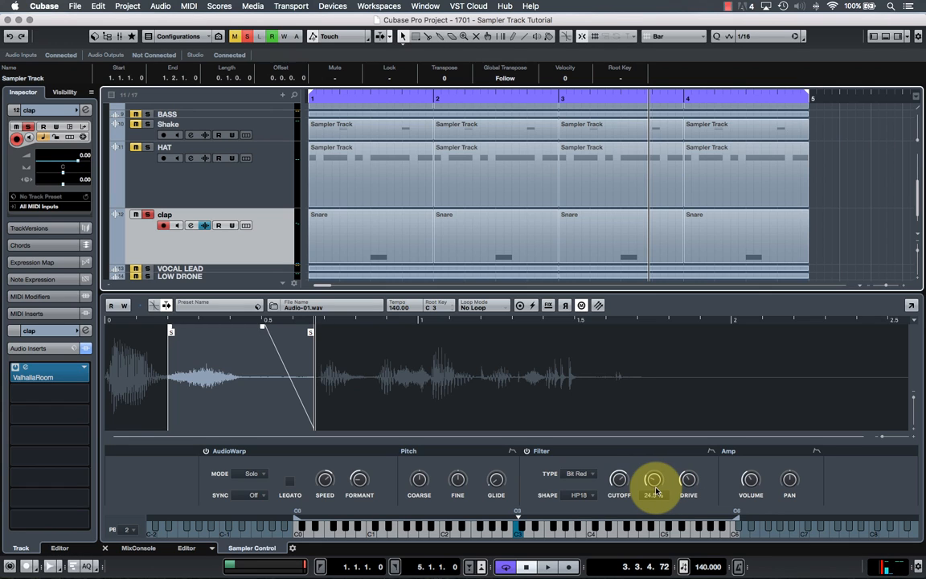
# Compare the clap sound with the filter and the ValhallaRoom insert each switched off and back on.
pyautogui.click(526, 451)
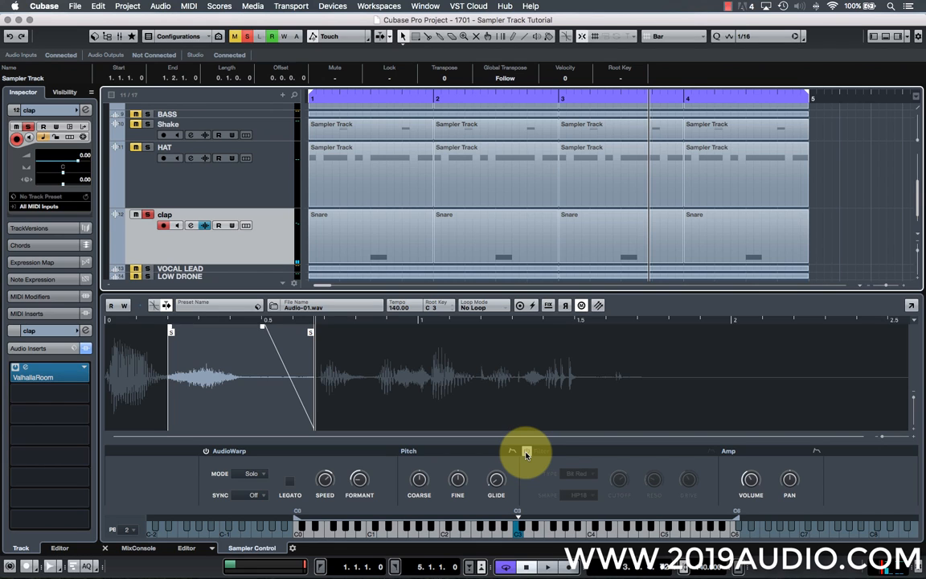
pyautogui.click(527, 452)
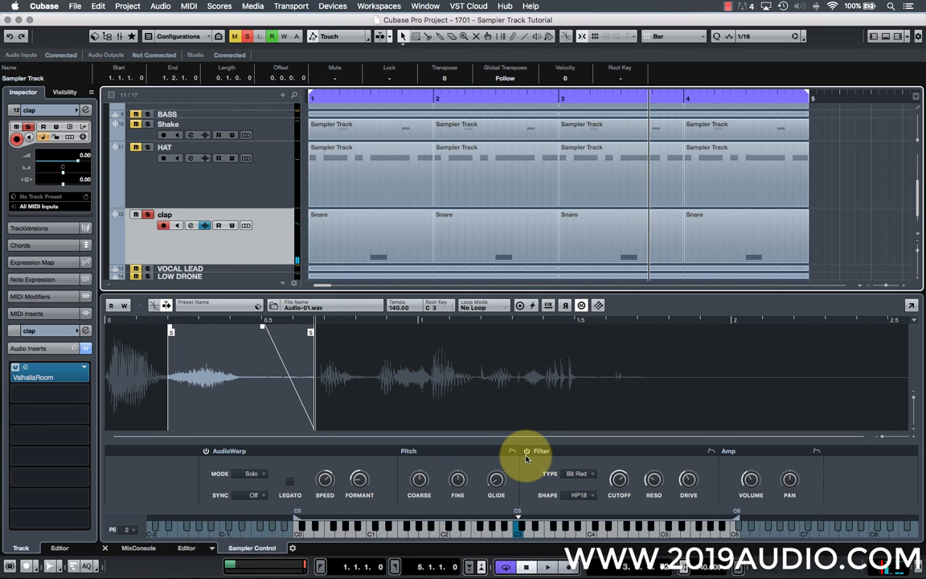
pyautogui.click(16, 369)
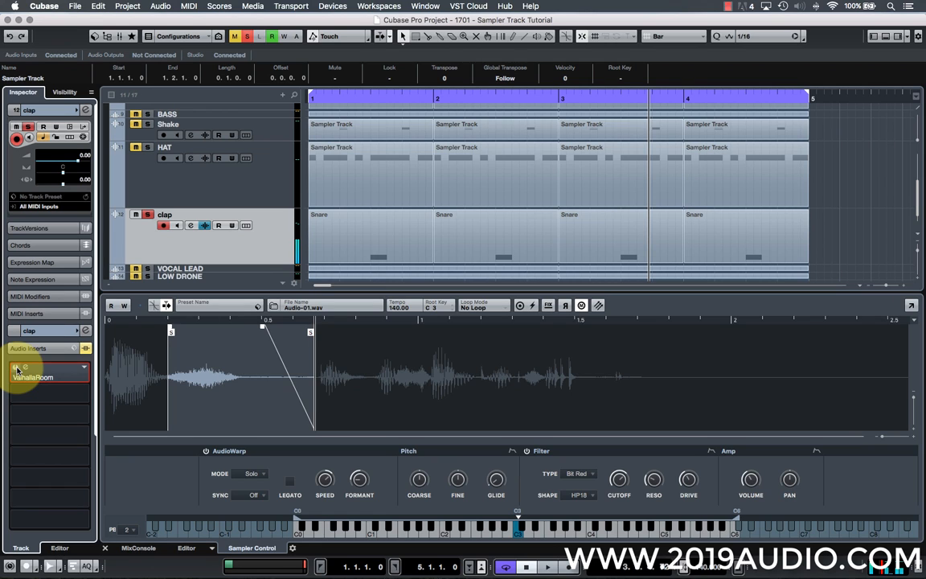
pyautogui.click(16, 368)
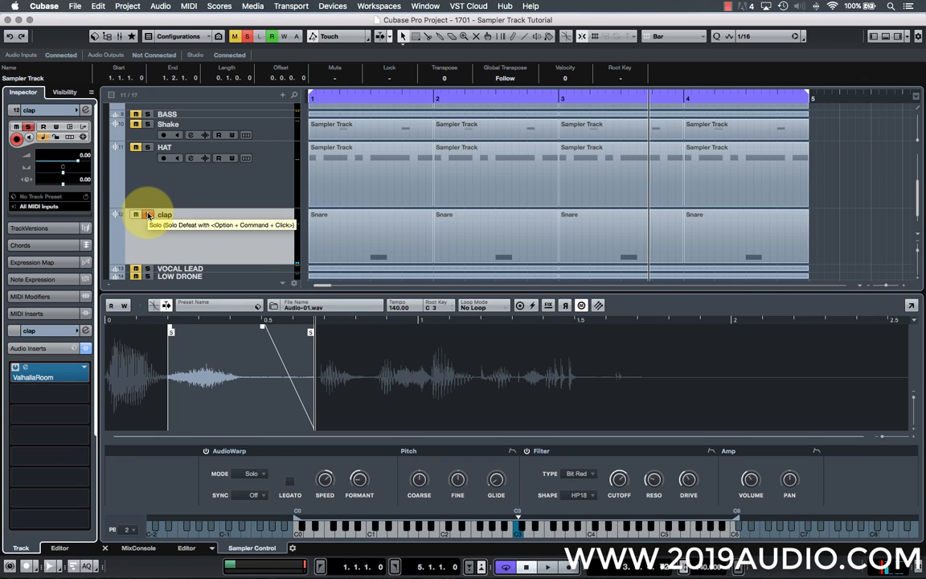
# Unsolo and mute the clap track, and select VOCAL LEAD, unmuting it and increasing its track height.
pyautogui.click(148, 214)
pyautogui.click(148, 215)
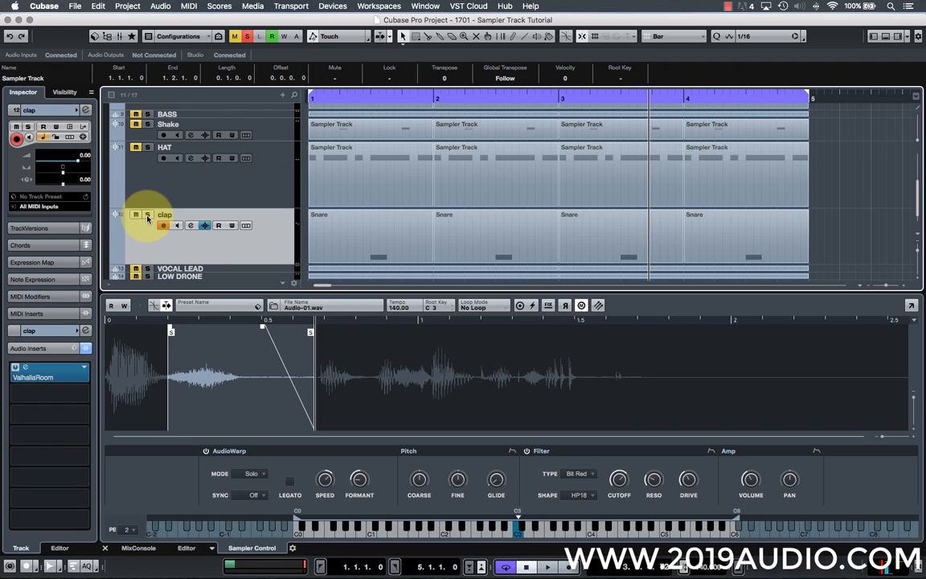
pyautogui.click(161, 268)
pyautogui.moveTo(162, 270); pyautogui.dragTo(167, 301)
pyautogui.scroll(-3, 183, 227)
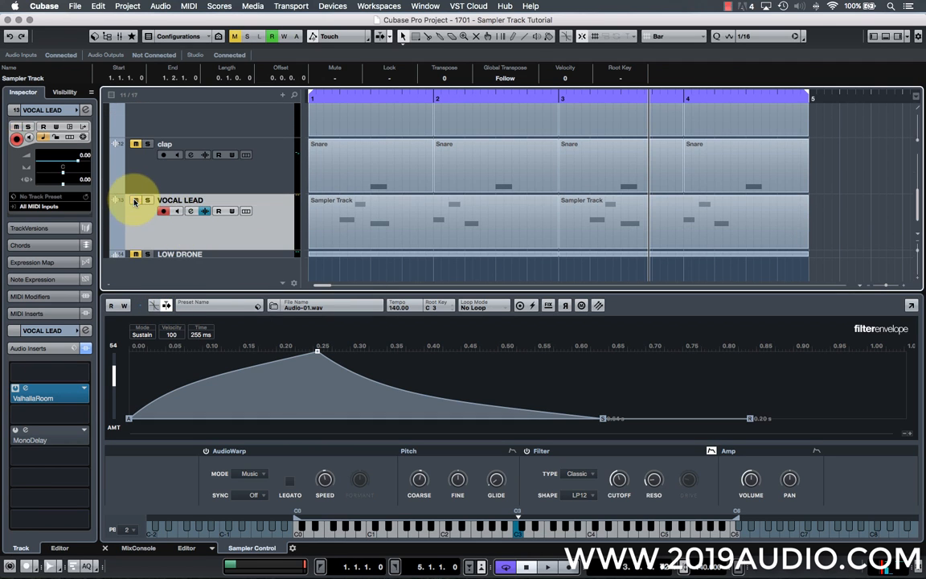
pyautogui.moveTo(175, 249); pyautogui.dragTo(173, 259)
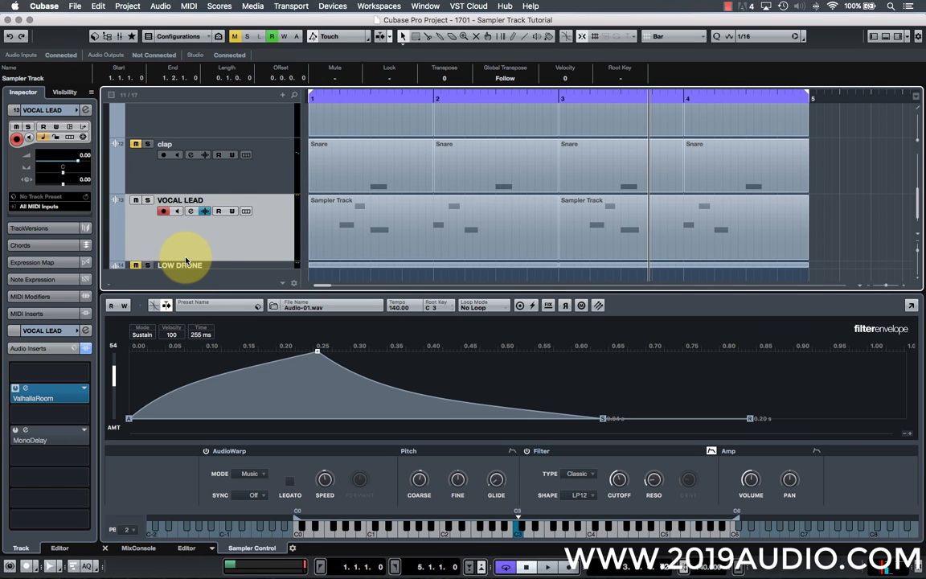
# Play the VOCAL LEAD track, and switch its sampler view from the filter envelope to the sample waveform.
pyautogui.press('space')
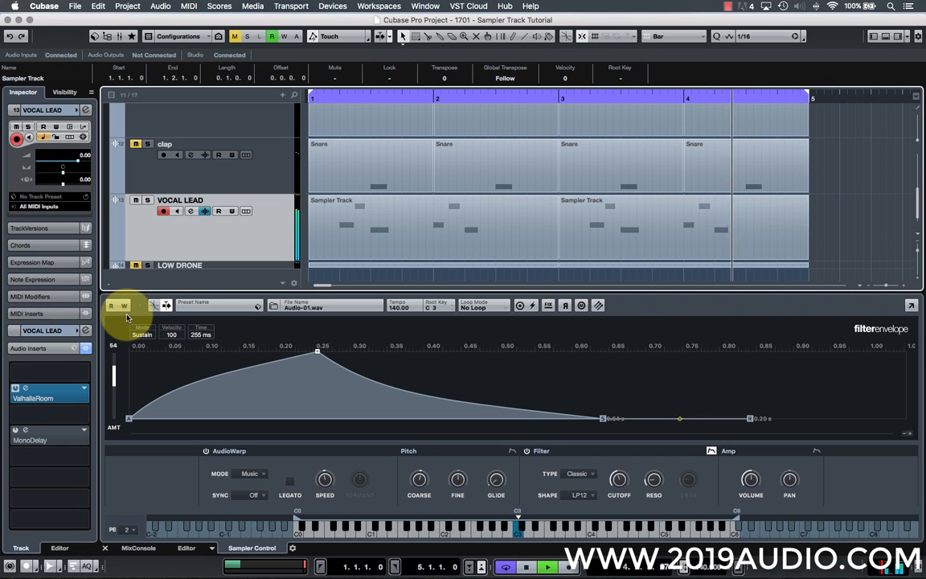
pyautogui.press('space')
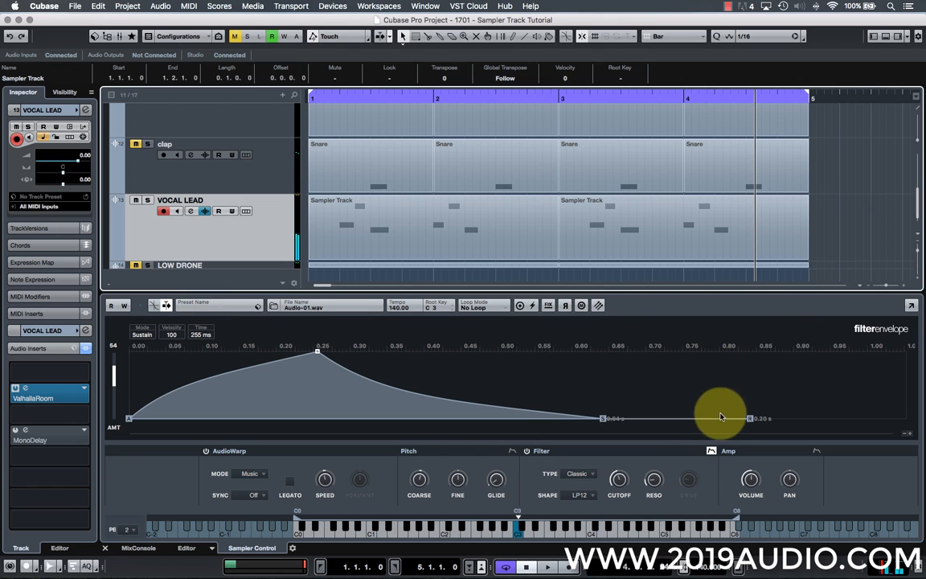
pyautogui.click(710, 451)
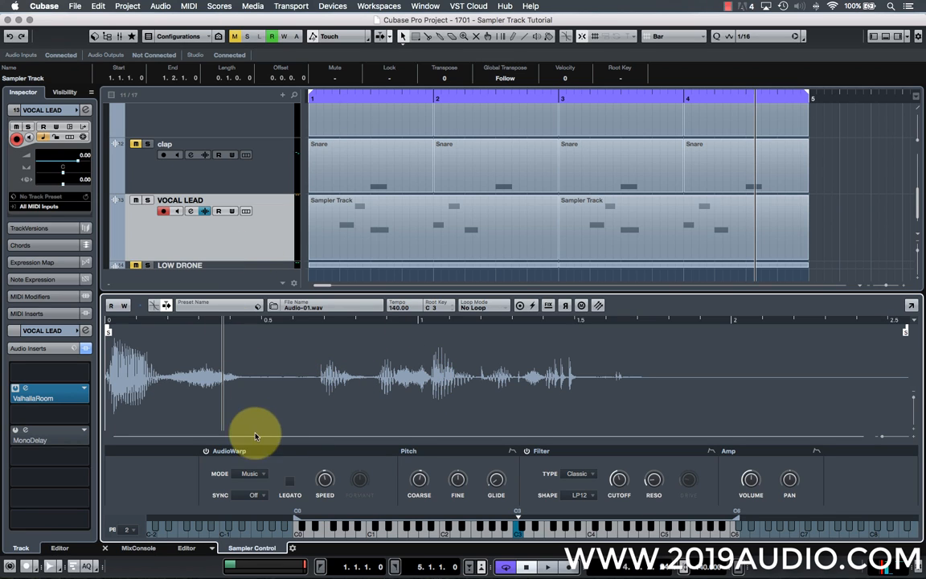
# Switch off VOCAL LEAD's ValhallaRoom insert and filter, and play the track dry.
pyautogui.click(14, 388)
pyautogui.click(527, 449)
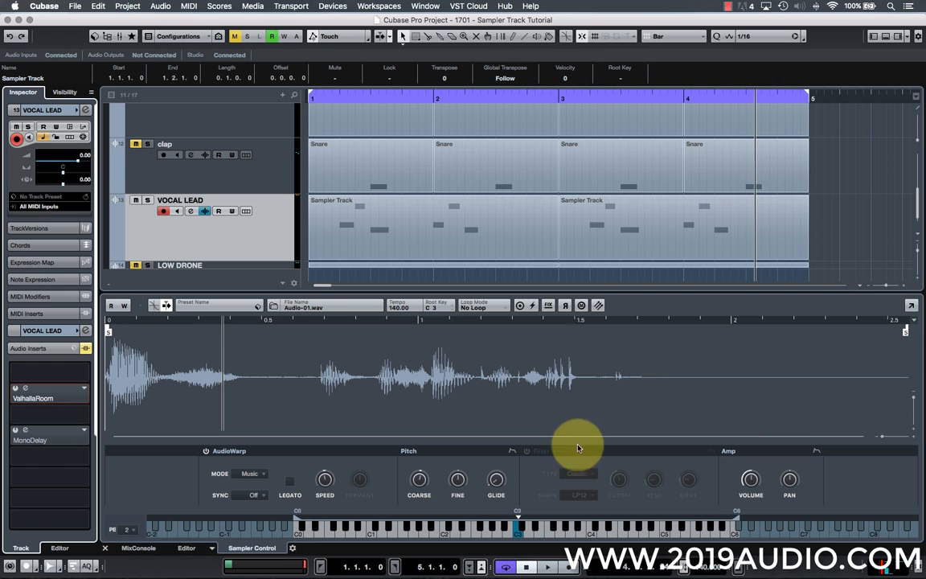
pyautogui.click(513, 450)
pyautogui.click(513, 450)
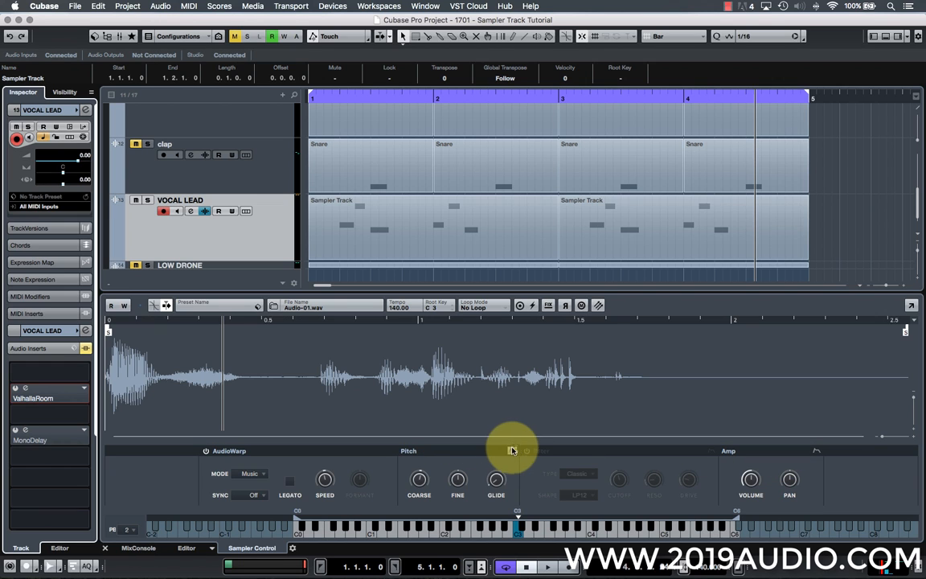
pyautogui.press('space')
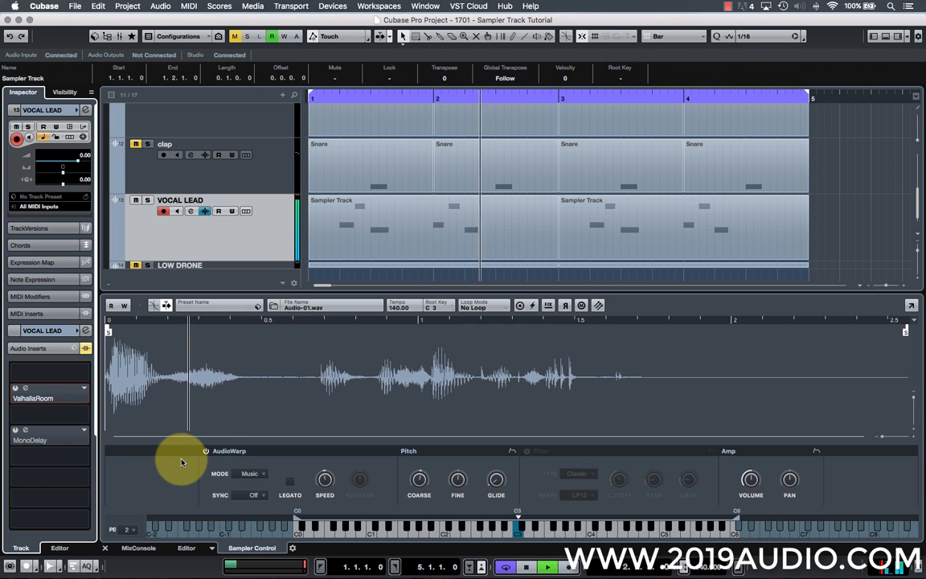
pyautogui.press('space')
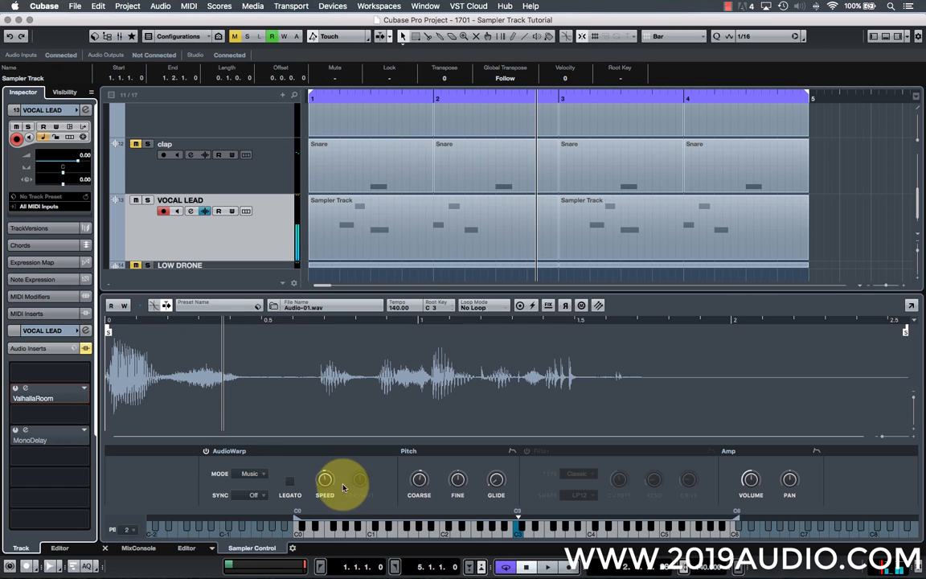
# Re-enable VOCAL LEAD's filter and play the track, toggling the filter off and on to compare the sound.
pyautogui.click(527, 452)
pyautogui.press('space')
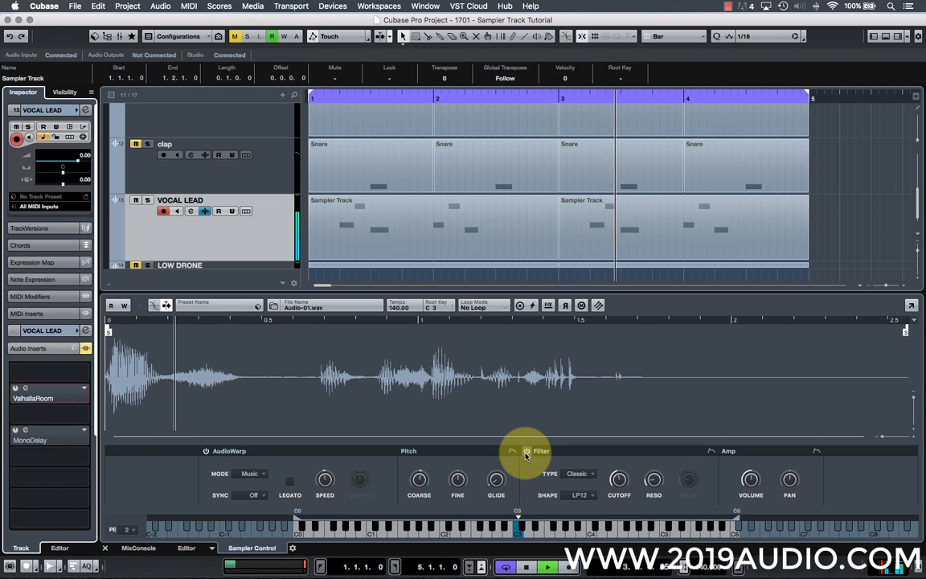
pyautogui.click(526, 451)
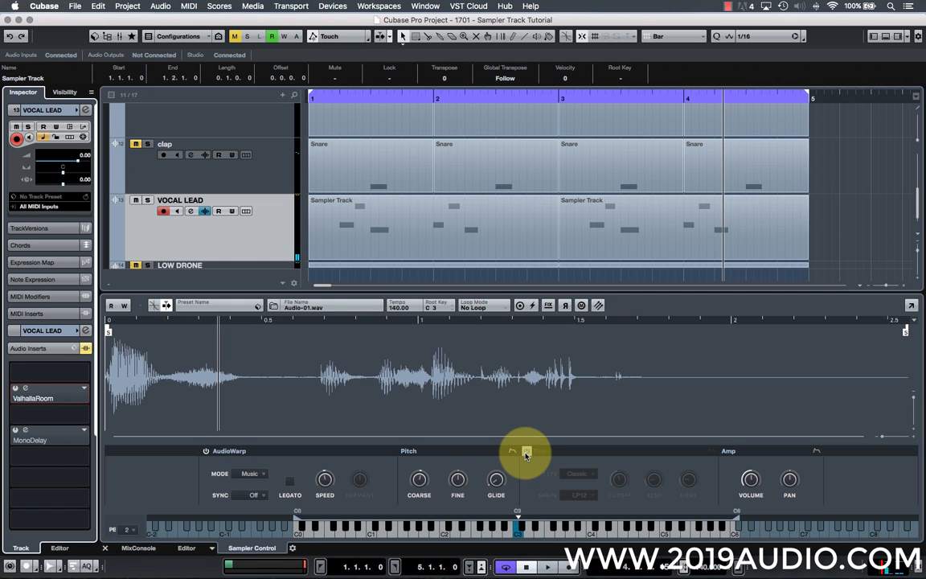
pyautogui.click(526, 452)
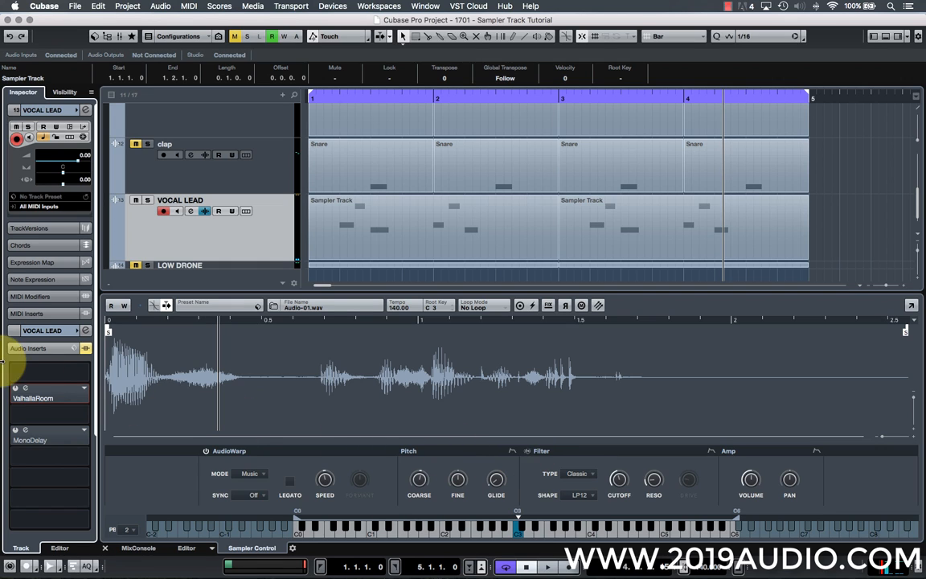
# Open the ValhallaRoom reverb on VOCAL LEAD to view its settings, re-enable the insert, and close its window.
pyautogui.click(24, 388)
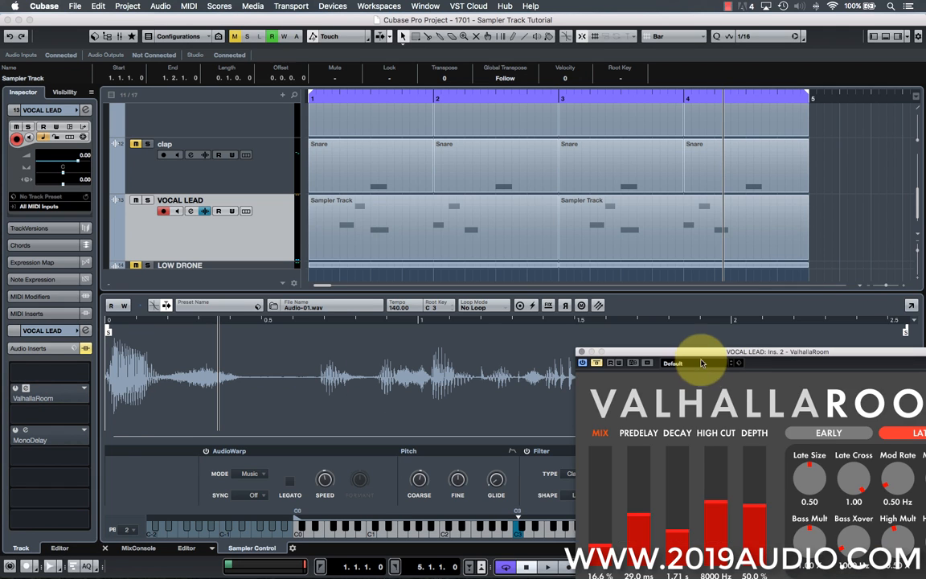
pyautogui.moveTo(701, 363); pyautogui.dragTo(541, 241)
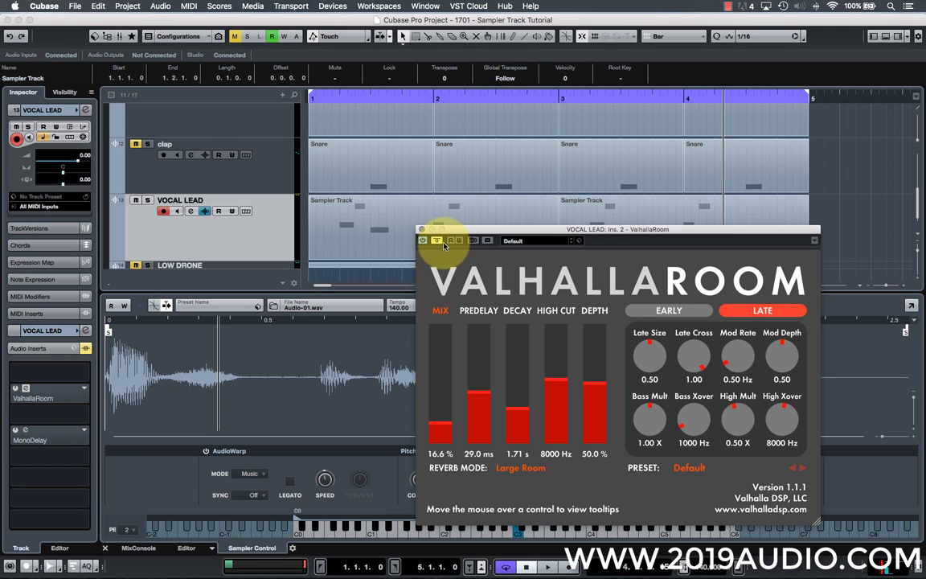
pyautogui.click(421, 230)
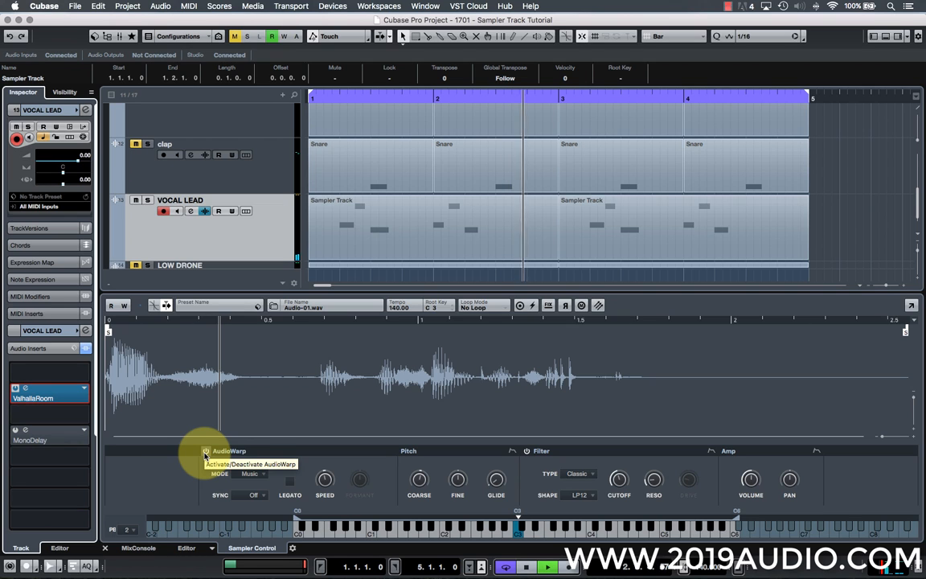
# Play VOCAL LEAD with AudioWarp switched off and back on to compare the sound.
pyautogui.click(205, 453)
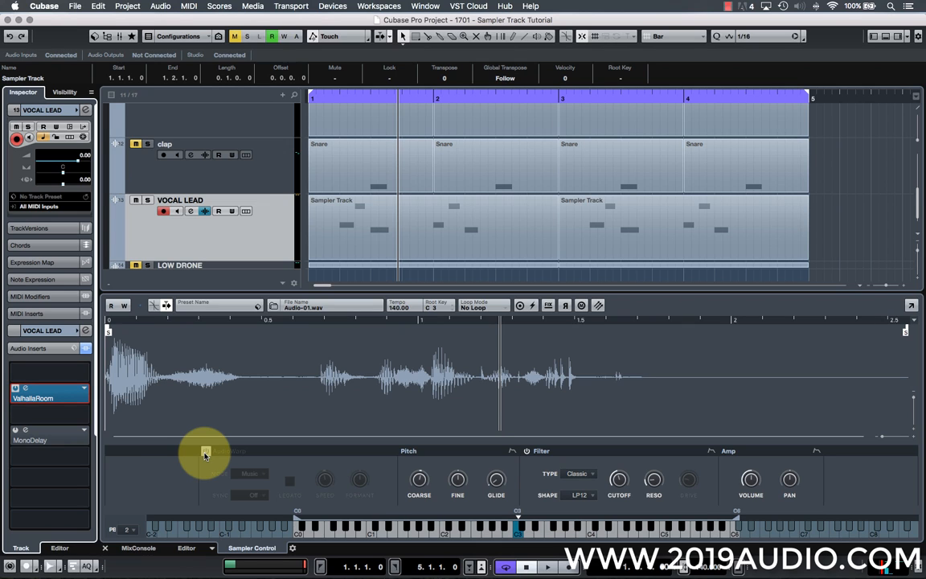
pyautogui.click(205, 452)
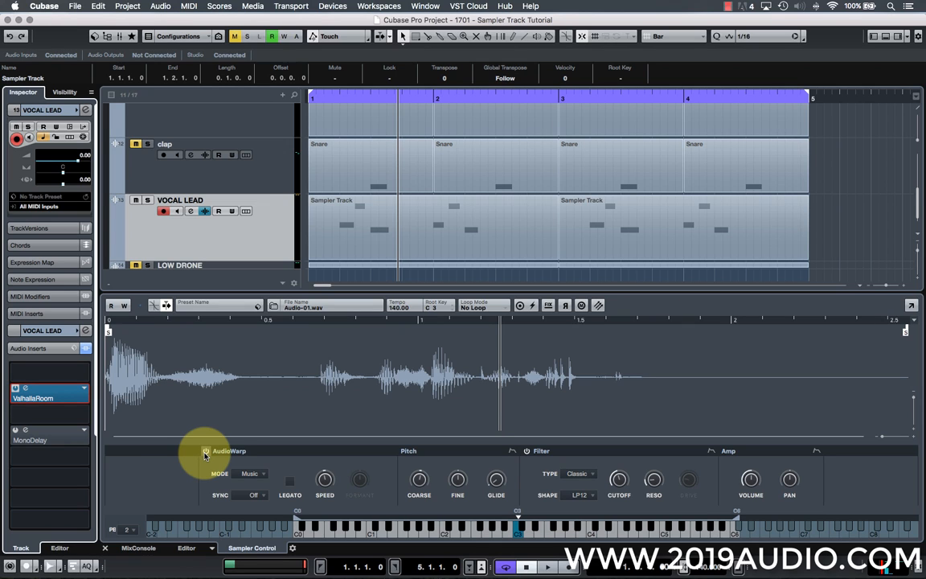
pyautogui.press('space')
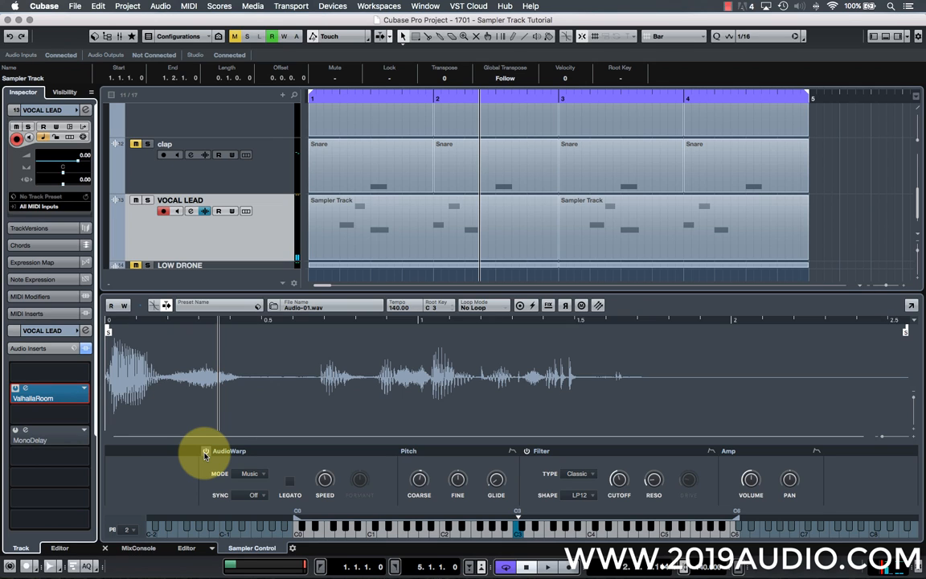
# Mute VOCAL LEAD, and unmute and select the LOW DRONE track, increasing its track height.
pyautogui.click(160, 265)
pyautogui.scroll(-1, 183, 227)
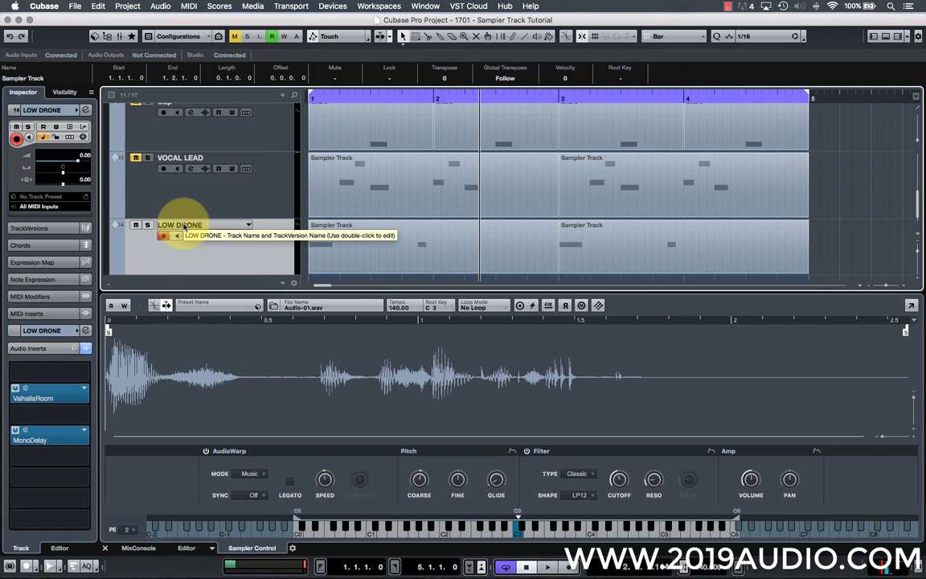
pyautogui.click(186, 212)
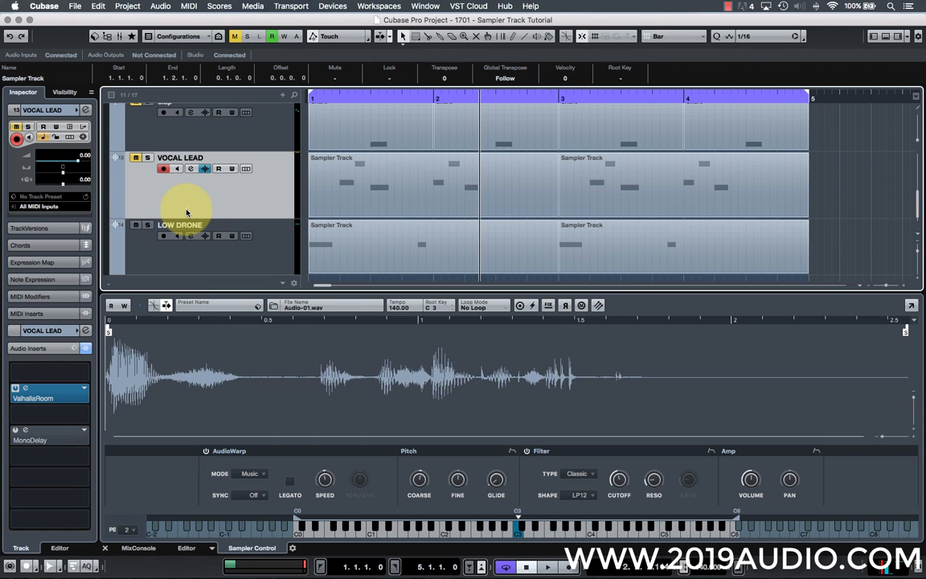
pyautogui.click(181, 265)
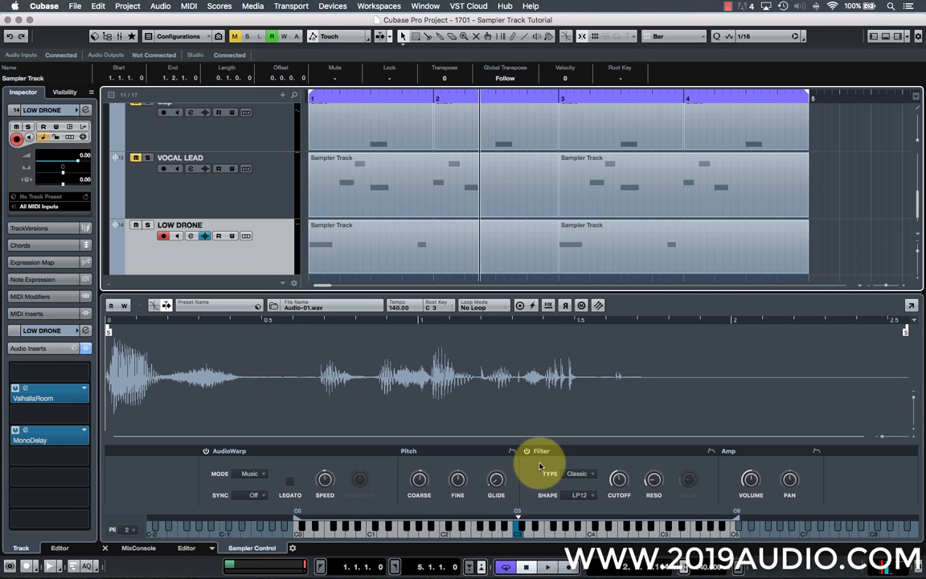
# Examine the settings of the ValhallaRoom and MonoDelay inserts on LOW DRONE, closing each plug-in window after viewing it.
pyautogui.doubleClick(23, 390)
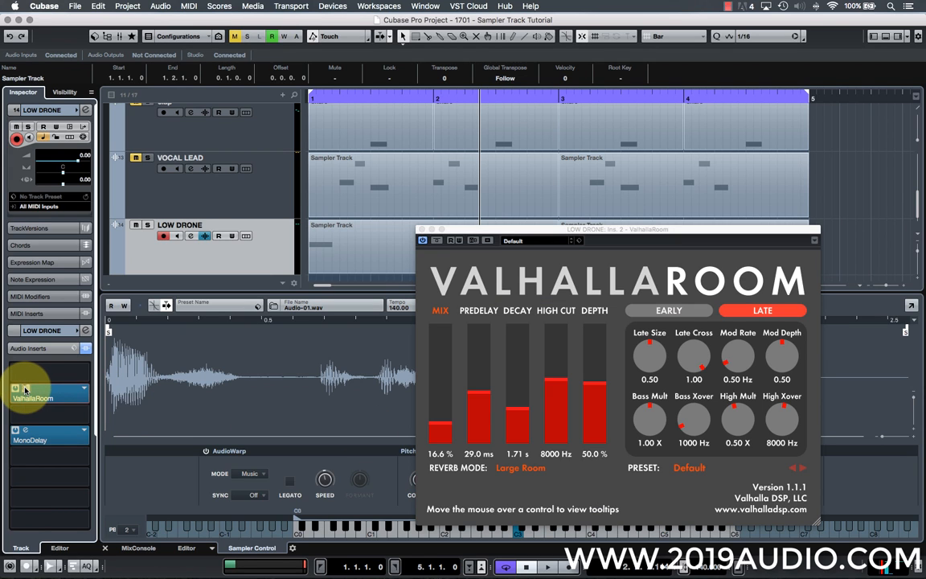
pyautogui.doubleClick(23, 391)
pyautogui.doubleClick(25, 434)
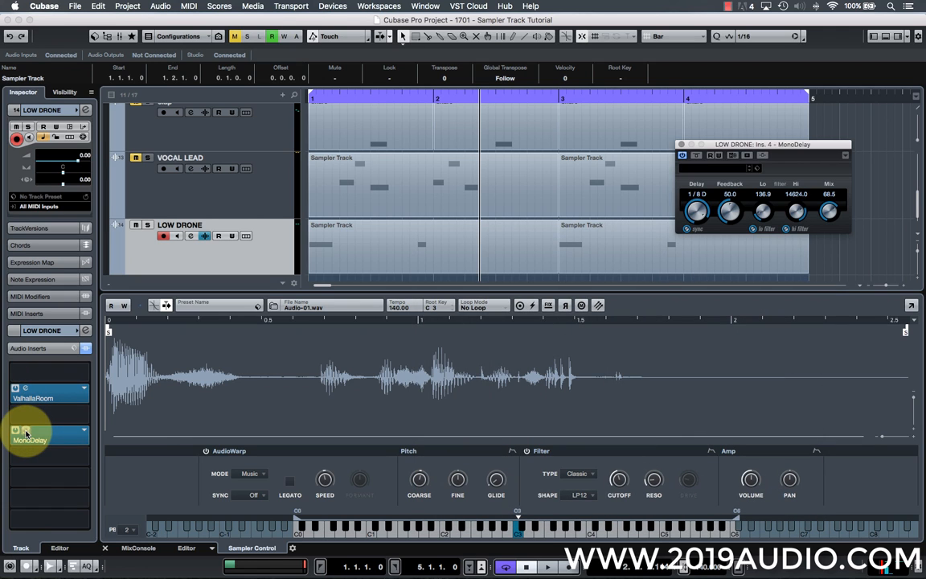
pyautogui.doubleClick(24, 432)
# Play the LOW DRONE track to hear its low notes with the effects active, and stop playback.
pyautogui.click(162, 235)
pyautogui.press('space')
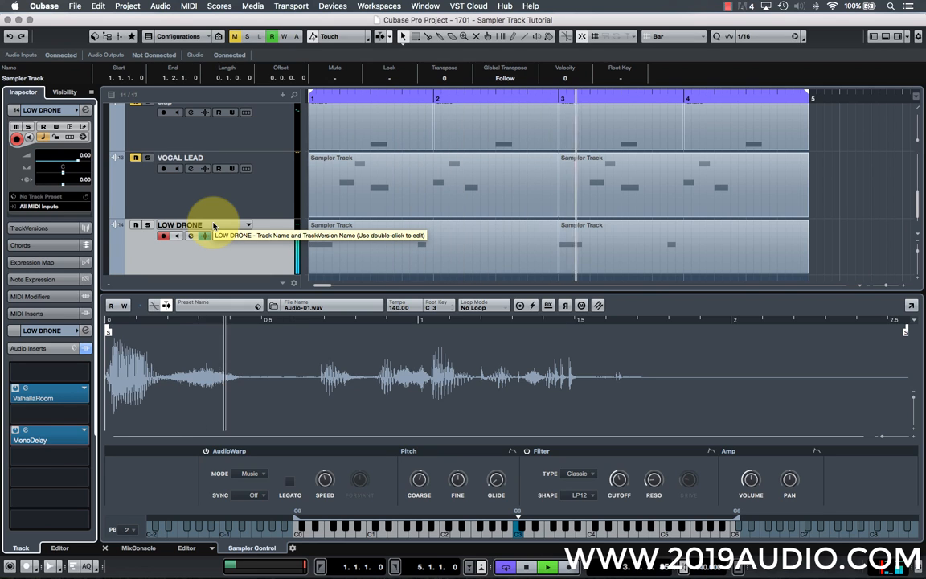
pyautogui.click(205, 235)
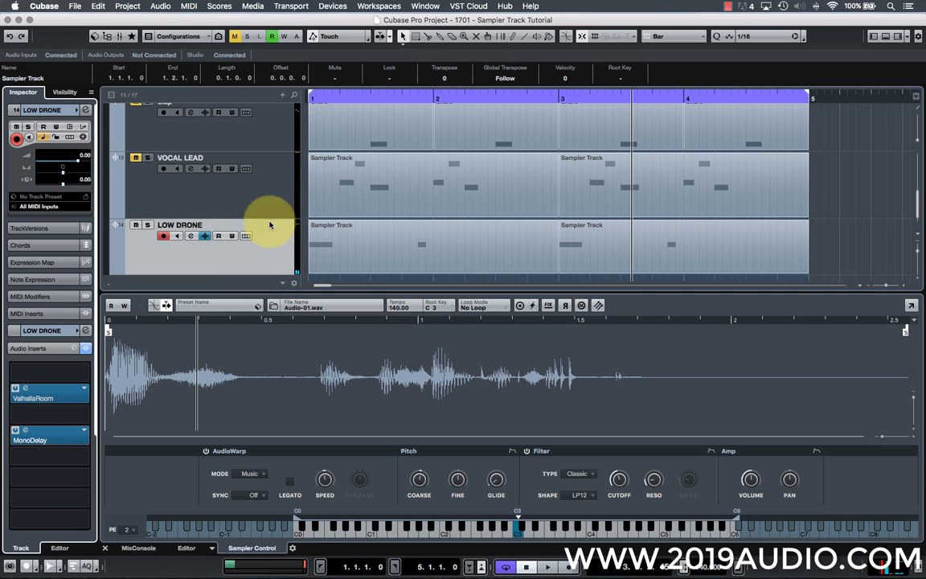
# Mute LOW DRONE and start project playback with all the sampler tracks from KICK to LOW DRONE in view.
pyautogui.click(135, 225)
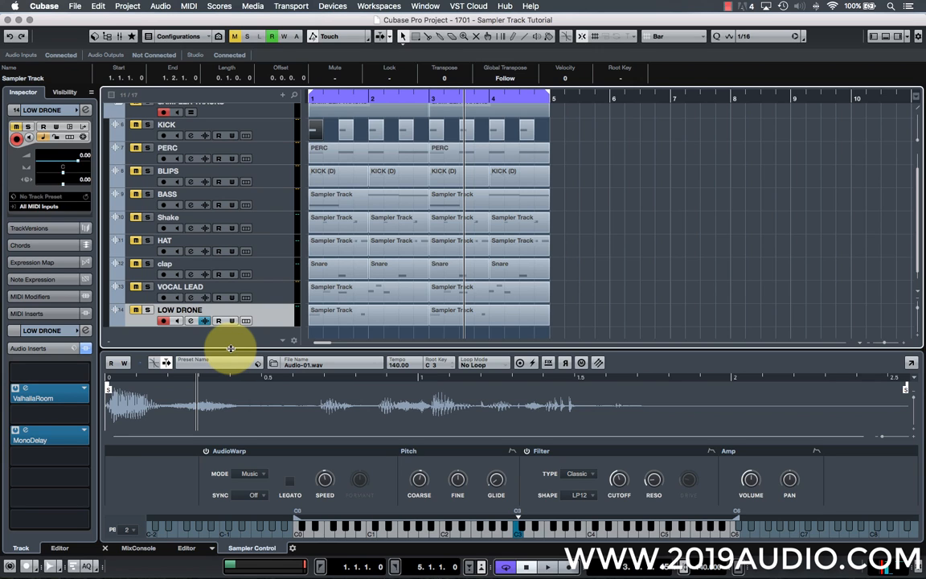
pyautogui.press('space')
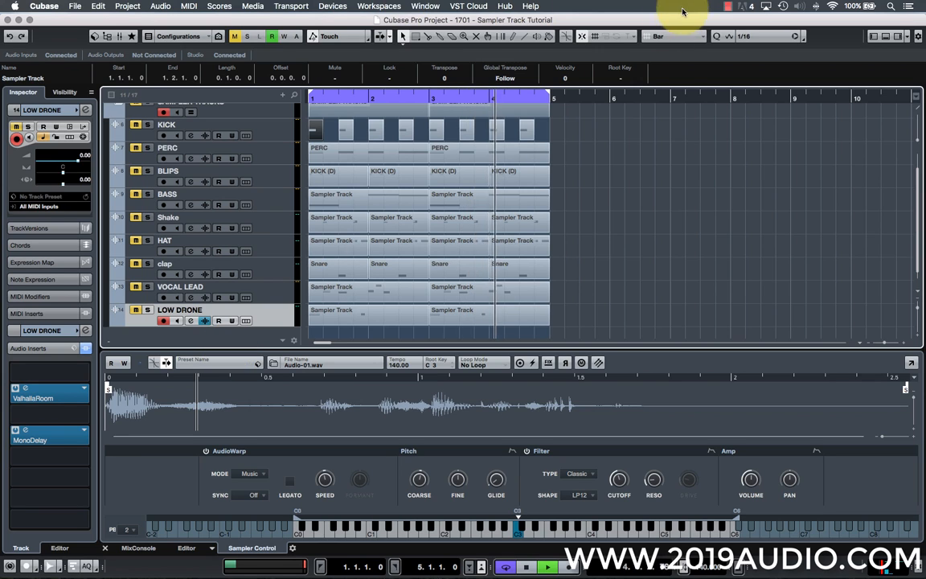
pyautogui.click(729, 6)
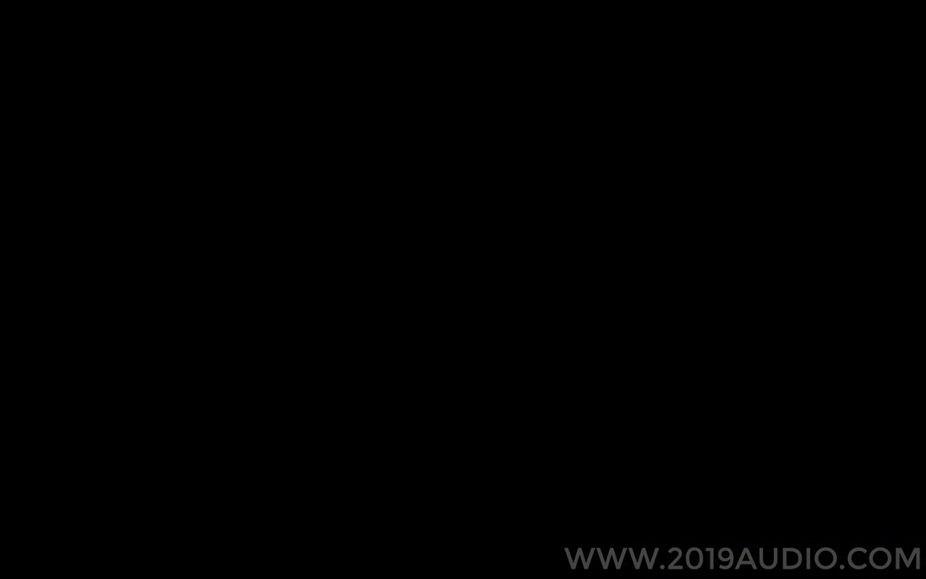